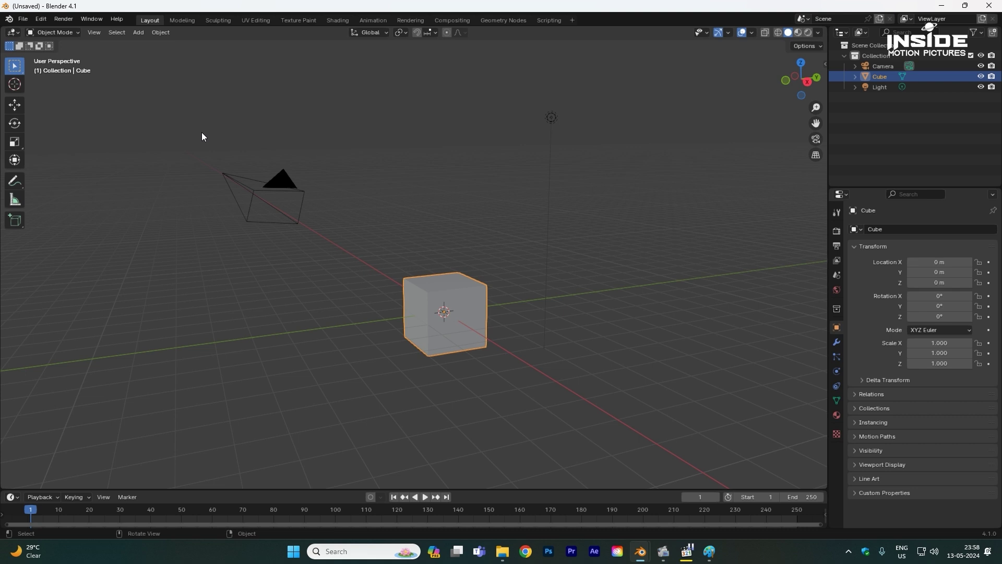
Switch to the green-screen still in Paint and sketch red building outlines over its left and right walls.
middle_drag(202, 136, 421, 251)
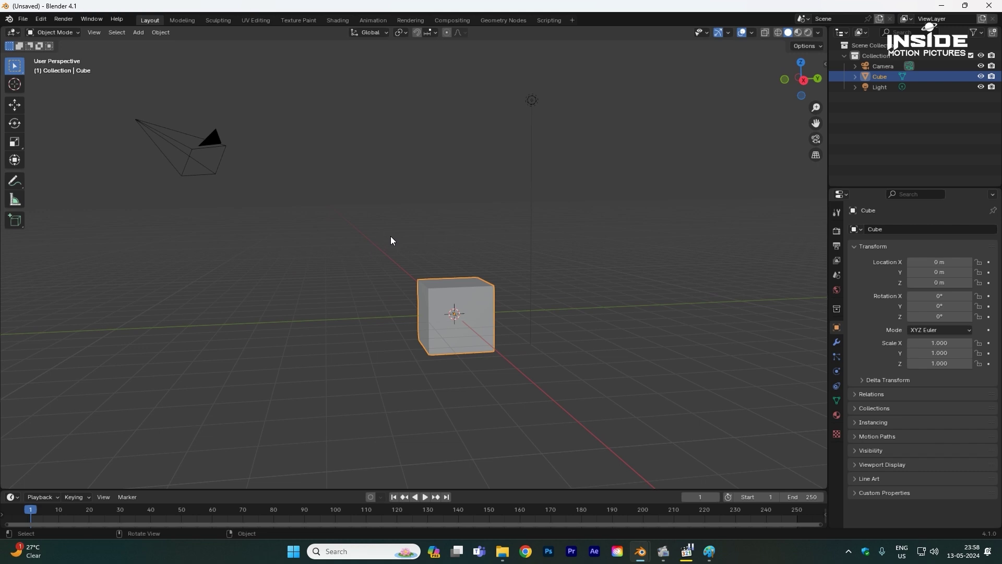
click(686, 551)
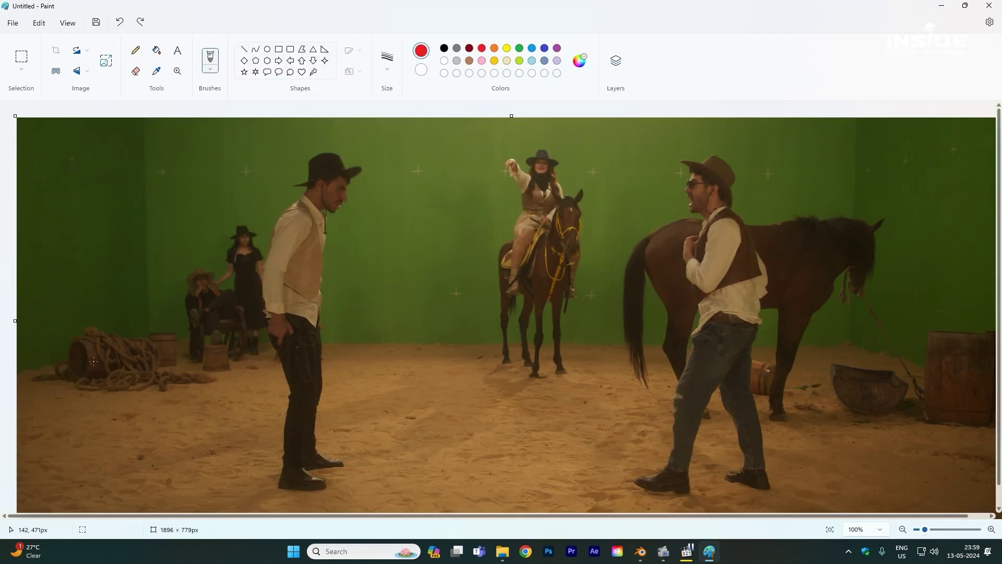
mouse_move(834, 373)
mouse_down()
mouse_move(872, 155)
mouse_move(990, 397)
mouse_up()
mouse_move(848, 151)
mouse_down()
mouse_move(736, 156)
mouse_move(747, 273)
mouse_up()
mouse_move(149, 391)
mouse_down()
mouse_move(37, 172)
mouse_move(19, 376)
mouse_up()
drag(146, 163, 137, 86)
Sketch red perspective lines receding from both sides of the still toward the horse rider, undoing the stray strokes.
mouse_move(152, 390)
mouse_down()
mouse_move(224, 337)
mouse_move(475, 254)
mouse_move(185, 366)
mouse_move(363, 306)
mouse_up()
key(ctrl+z)
drag(775, 371, 482, 291)
drag(341, 257, 511, 250)
drag(350, 301, 488, 294)
key(ctrl+z)
key(ctrl+z)
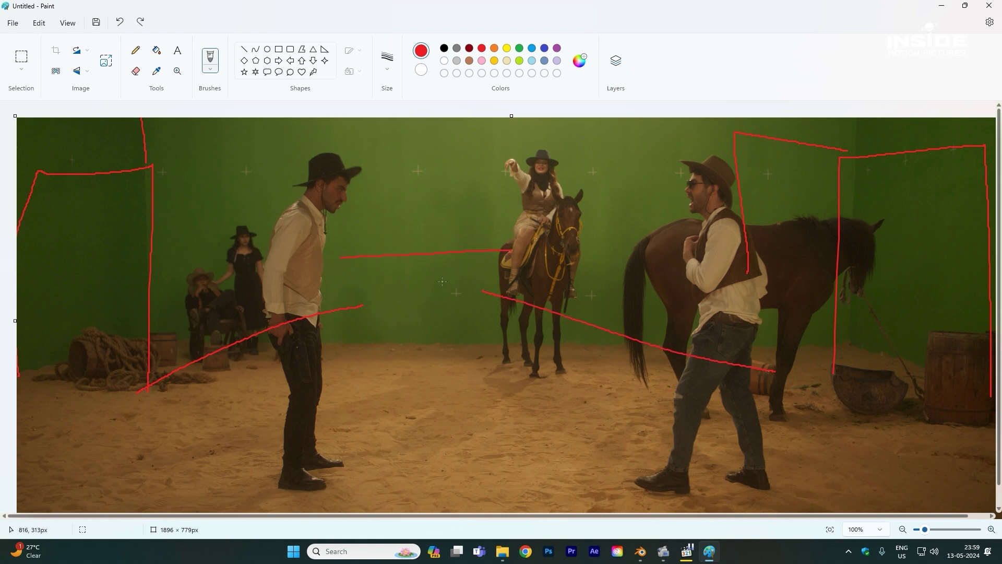
Sketch additional red building outlines receding along both sides of the street in the still.
mouse_move(351, 295)
mouse_down()
mouse_move(495, 286)
mouse_move(364, 292)
mouse_up()
mouse_move(527, 177)
mouse_down()
mouse_move(627, 182)
mouse_move(624, 317)
mouse_up()
mouse_move(617, 192)
mouse_down()
mouse_move(687, 185)
mouse_move(739, 310)
mouse_up()
drag(296, 318, 286, 132)
drag(232, 181, 240, 369)
mouse_move(279, 147)
mouse_down()
mouse_move(245, 155)
mouse_move(307, 142)
mouse_move(316, 166)
mouse_up()
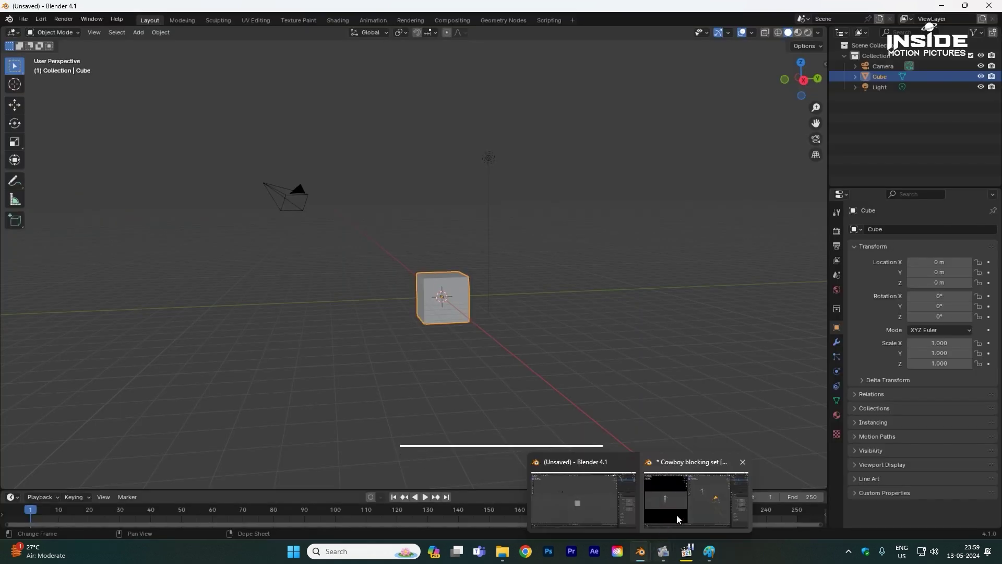
Switch to the Cowboy blocking set file in Blender and select the human figure at the origin.
click(676, 515)
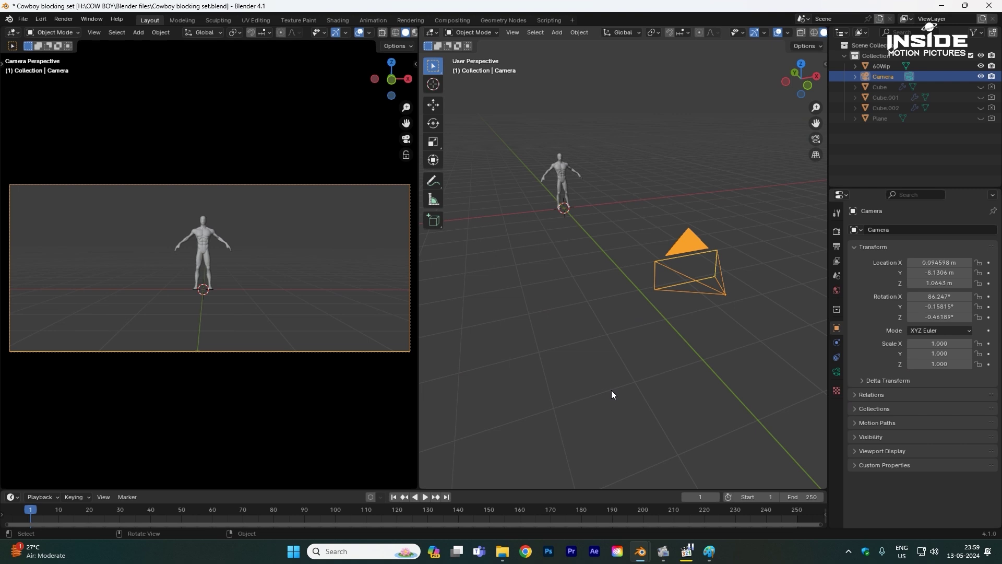
middle_drag(606, 265, 636, 267)
scroll(600, 248, up, 2)
click(622, 205)
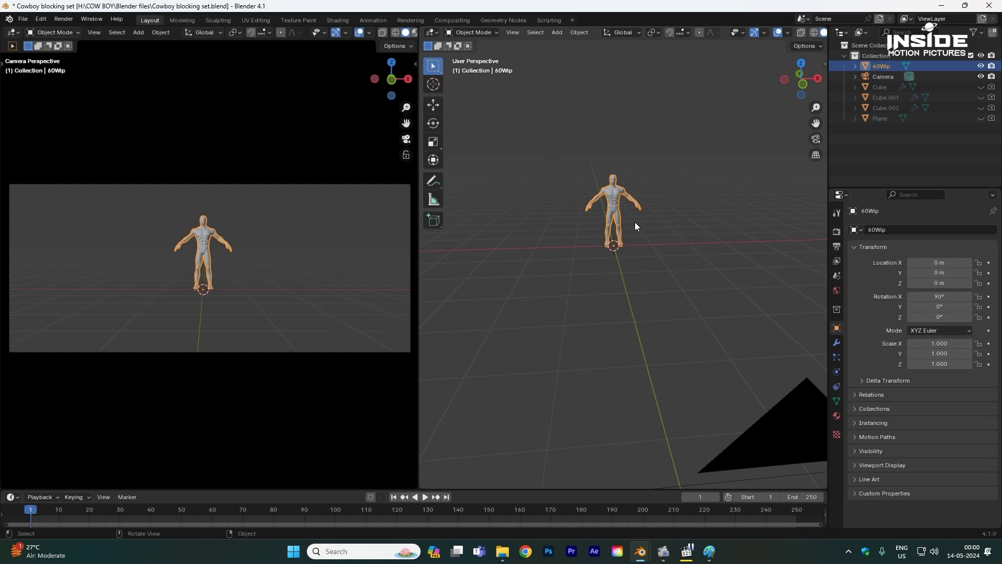
middle_drag(635, 221, 606, 198)
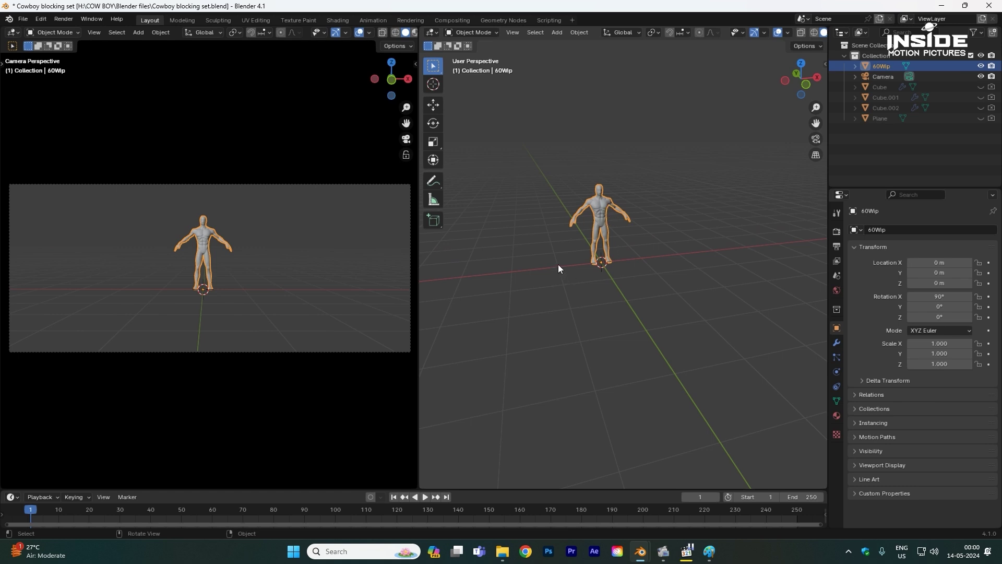
middle_drag(591, 278, 636, 247)
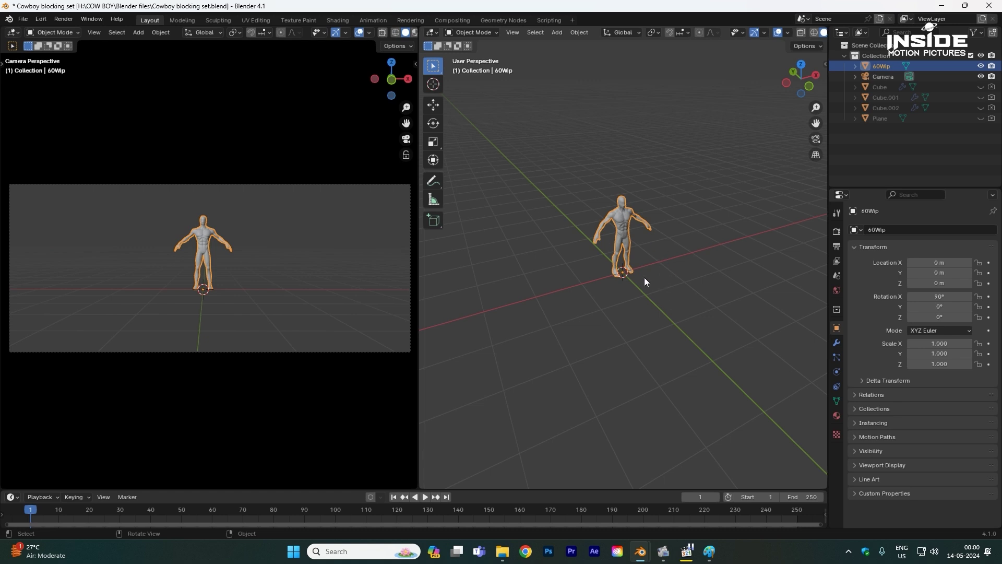
Add a plane mesh under the human figure and scale it uniformly to about 67.3 as the ground.
key(shift+a)
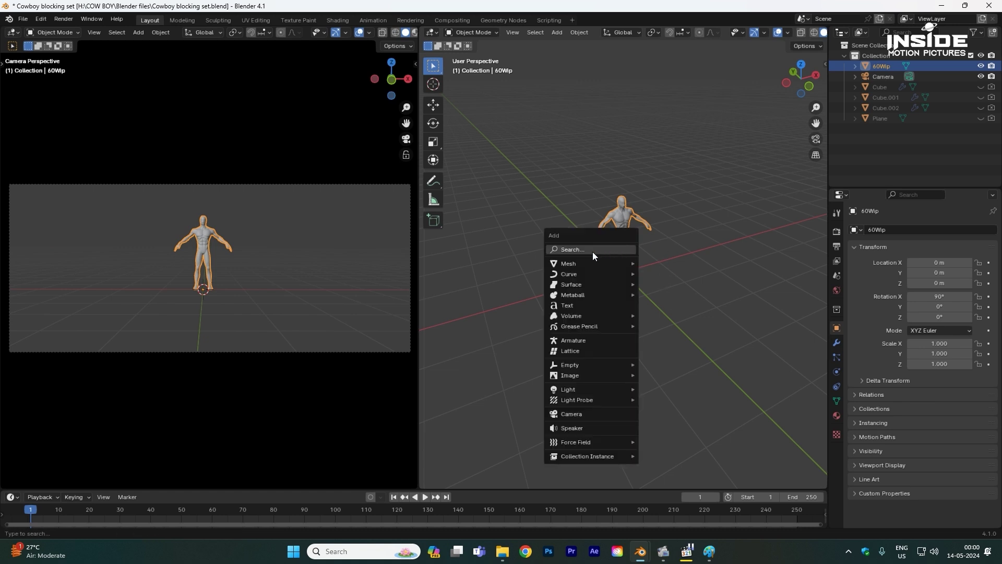
click(536, 276)
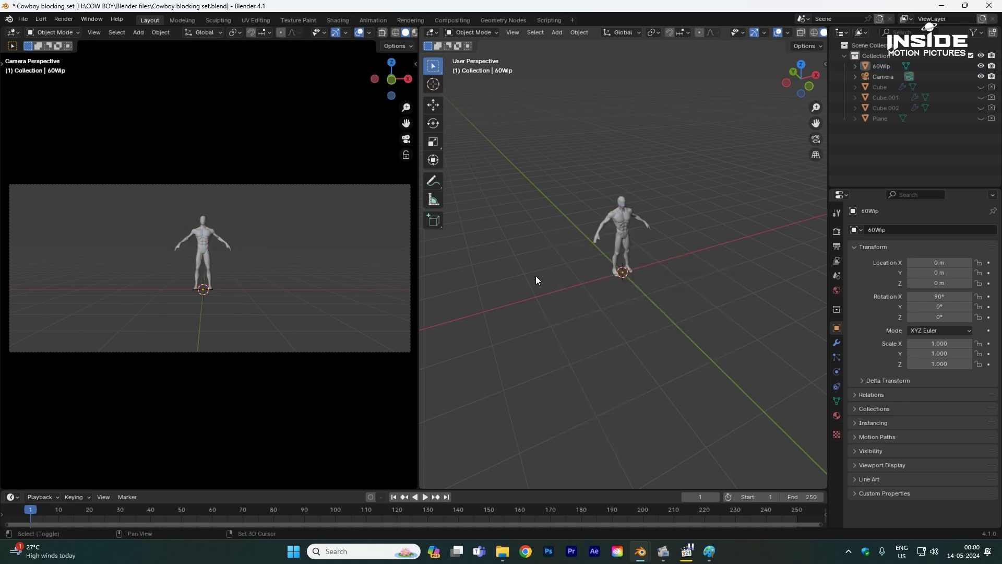
key(shift+a)
mouse_move(490, 289)
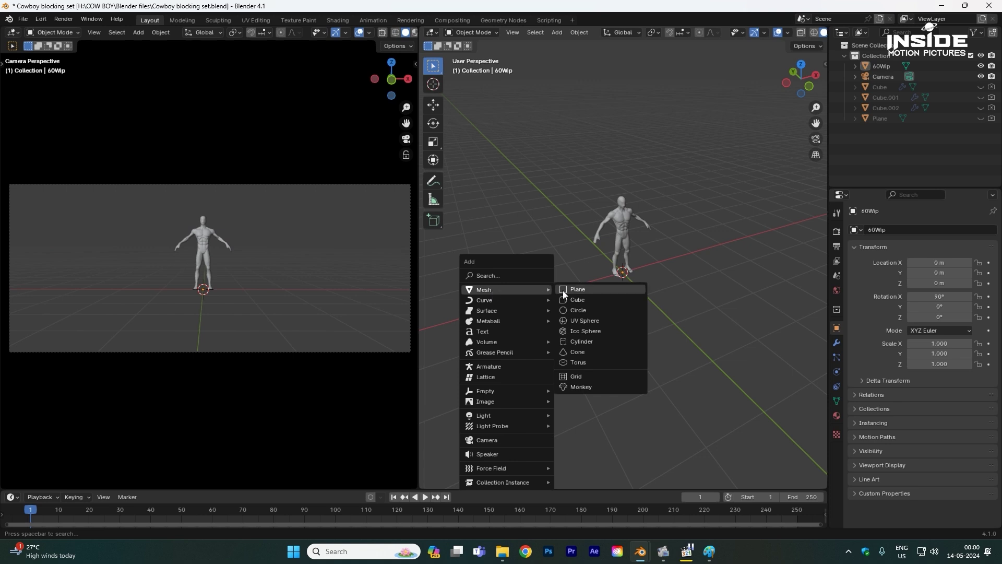
click(580, 291)
key(s)
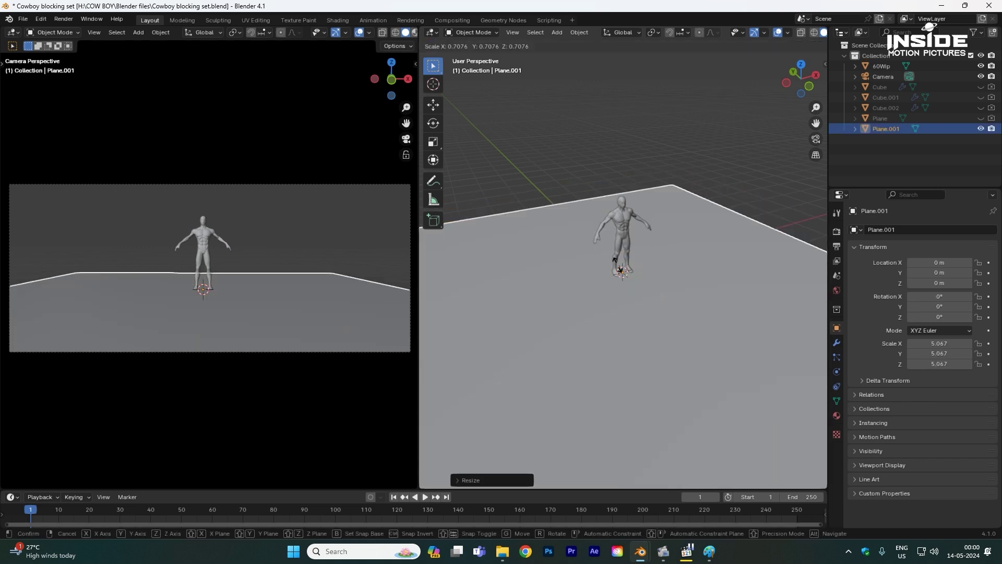
click(718, 299)
scroll(719, 299, down, 4)
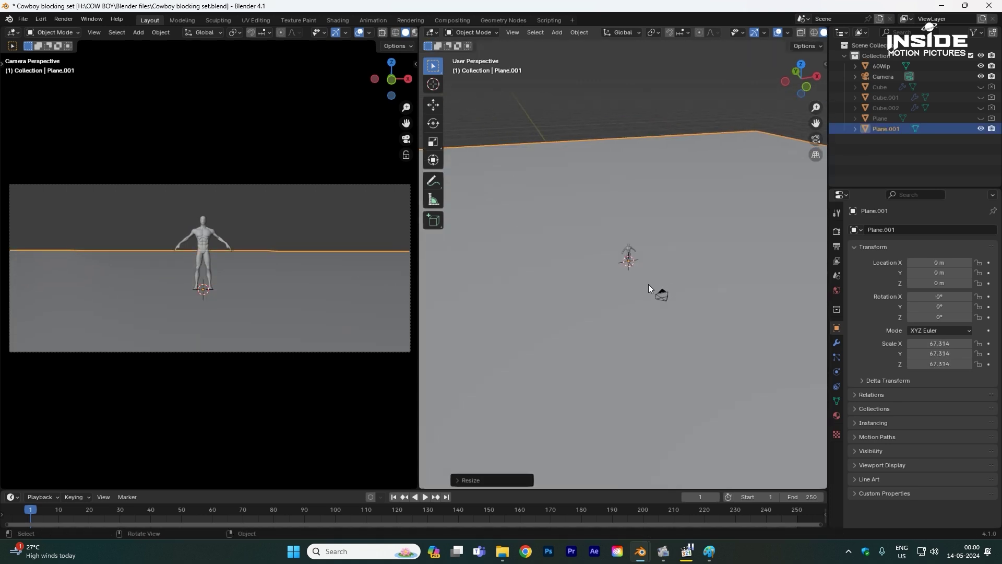
Turn on the move, rotate and scale gizmos and stretch the ground plane along Y to a scale of about 433.
click(763, 32)
drag(729, 132, 724, 156)
middle_drag(682, 249, 679, 291)
drag(606, 248, 538, 190)
middle_drag(641, 244, 605, 214)
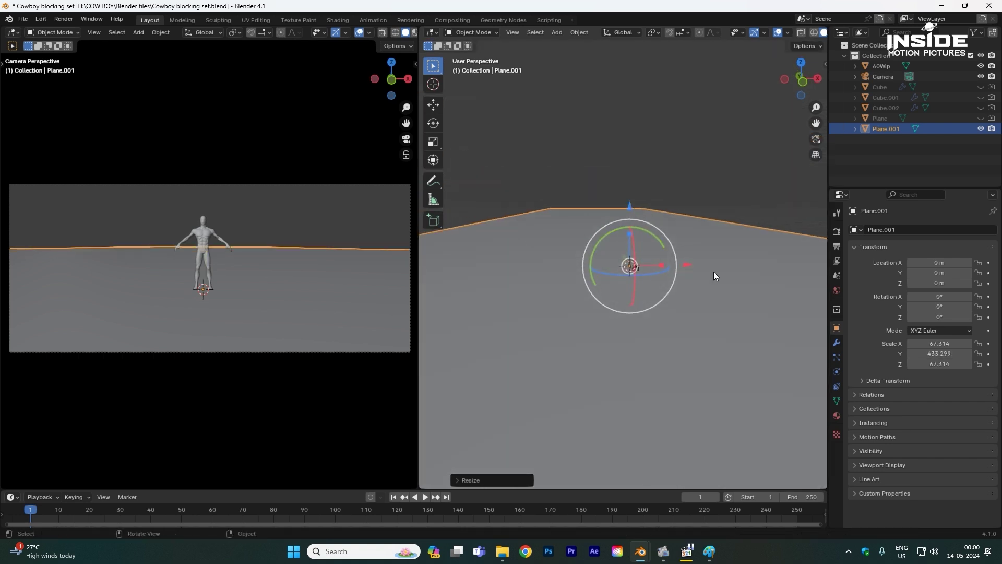
click(745, 211)
scroll(689, 291, up, 8)
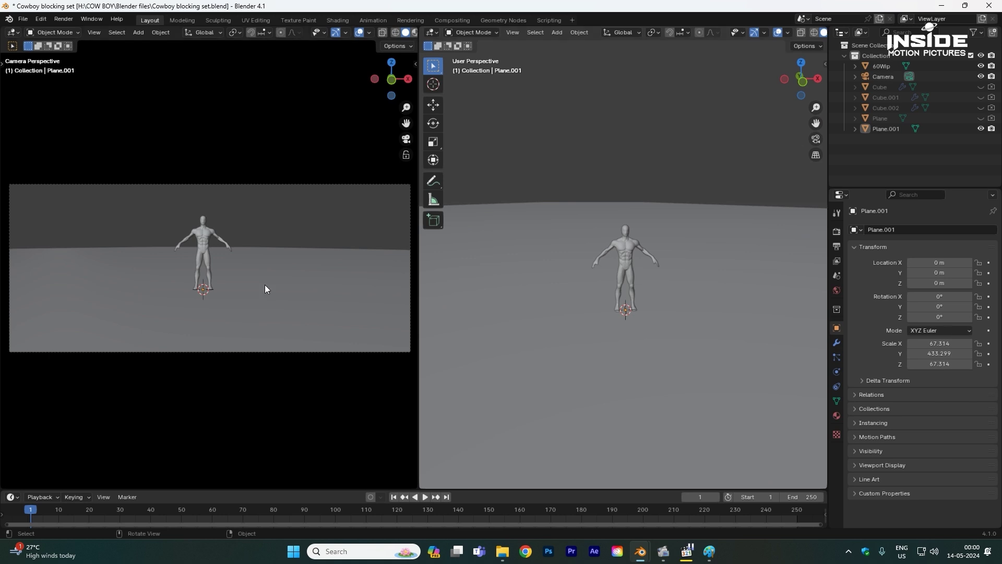
Add a cube on the ground at the camera view's left edge, scaled to about 1.32 and raised to about Z 1.18 m.
shift+right_click(27, 275)
middle_drag(540, 294, 589, 288)
key(shift+a)
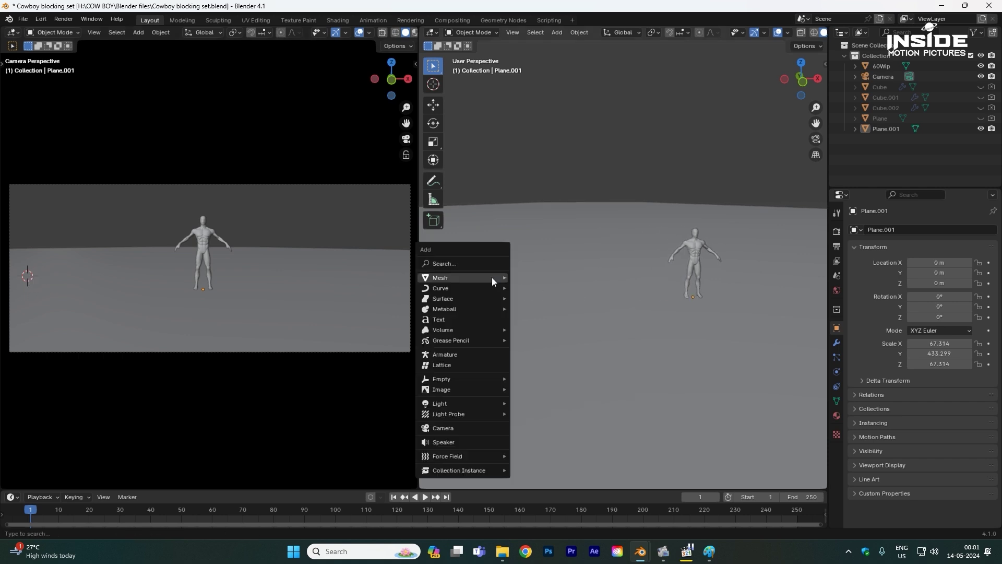
mouse_move(469, 278)
click(531, 287)
key(s)
click(526, 271)
drag(486, 214, 484, 176)
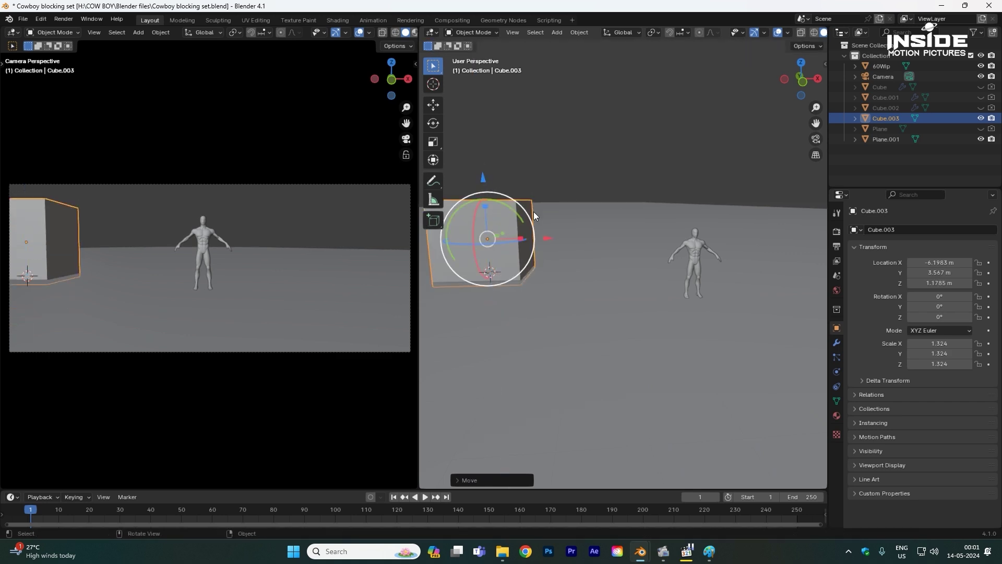
Move the cube to about X -6.97 m, enlarge it to a scale of about 2.31, and raise it to about Z 2.2 m.
drag(546, 238, 520, 238)
mouse_move(563, 284)
middle_down()
mouse_move(512, 276)
mouse_move(559, 286)
middle_up()
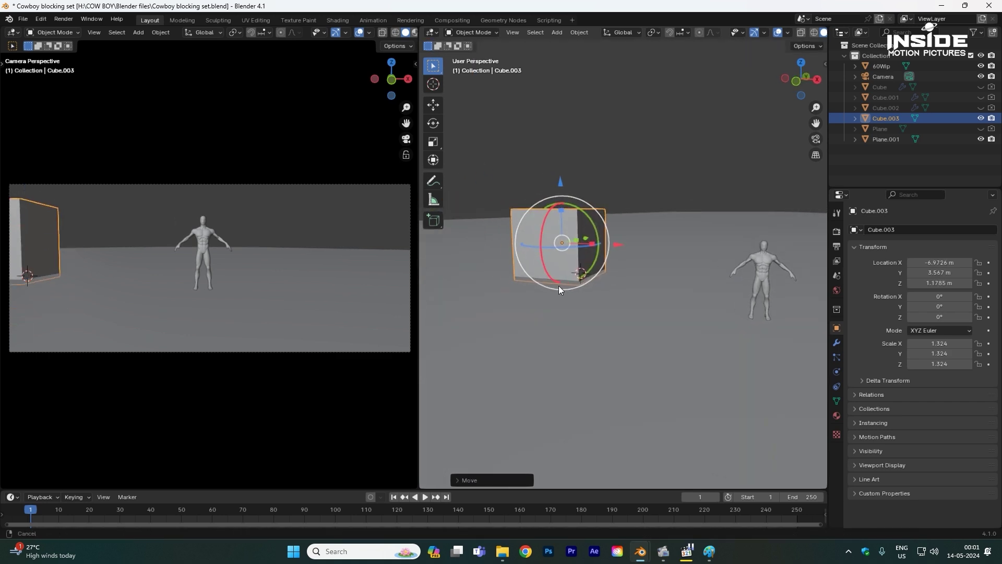
key(s)
click(597, 217)
drag(573, 194, 573, 158)
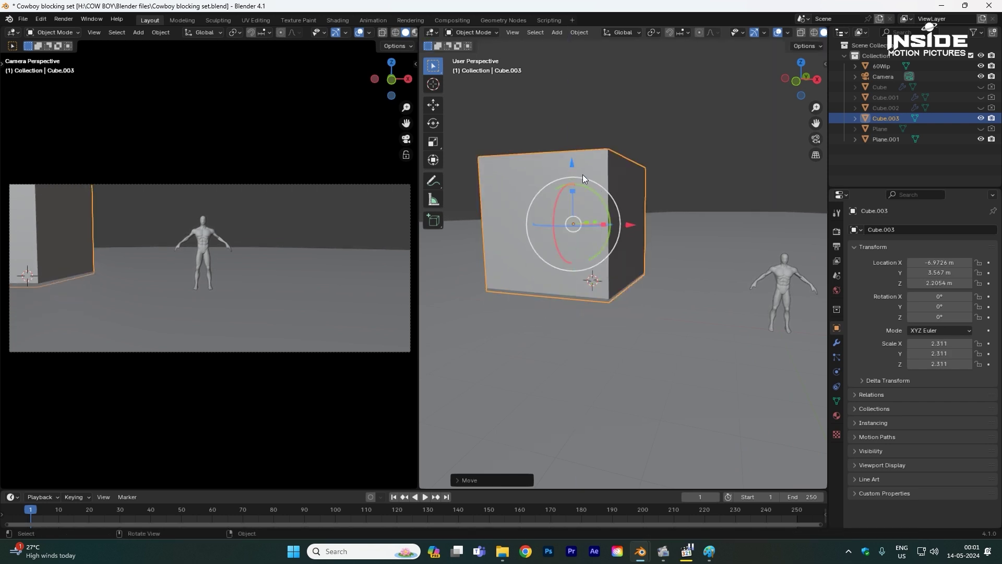
Move the cube along Y to about 2.43 m and adjust its scale to about 2.3.
middle_drag(599, 230, 625, 234)
drag(668, 170, 653, 183)
key(s)
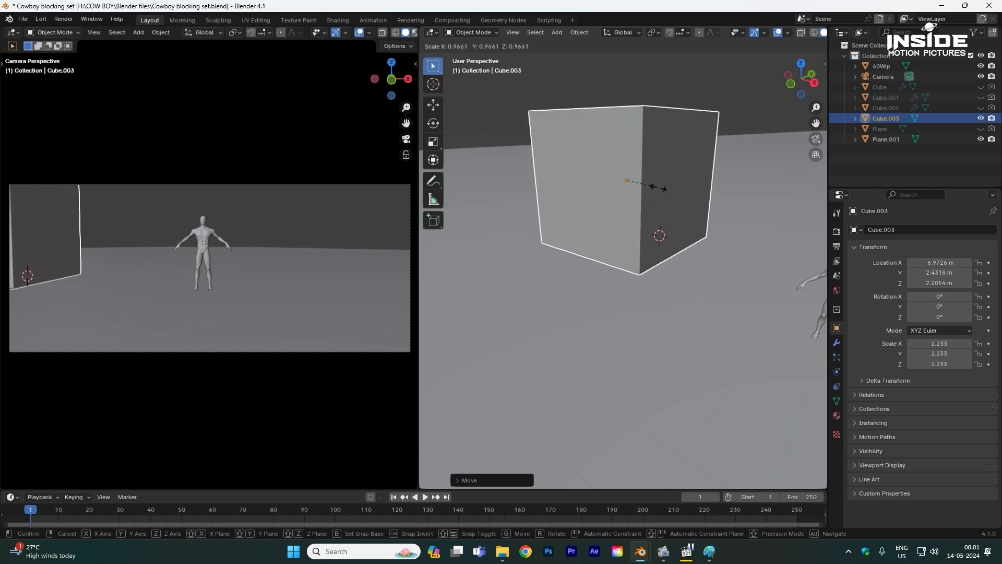
click(657, 194)
scroll(681, 256, down, 1)
scroll(710, 229, down, 4)
shift+middle_drag(703, 242, 626, 237)
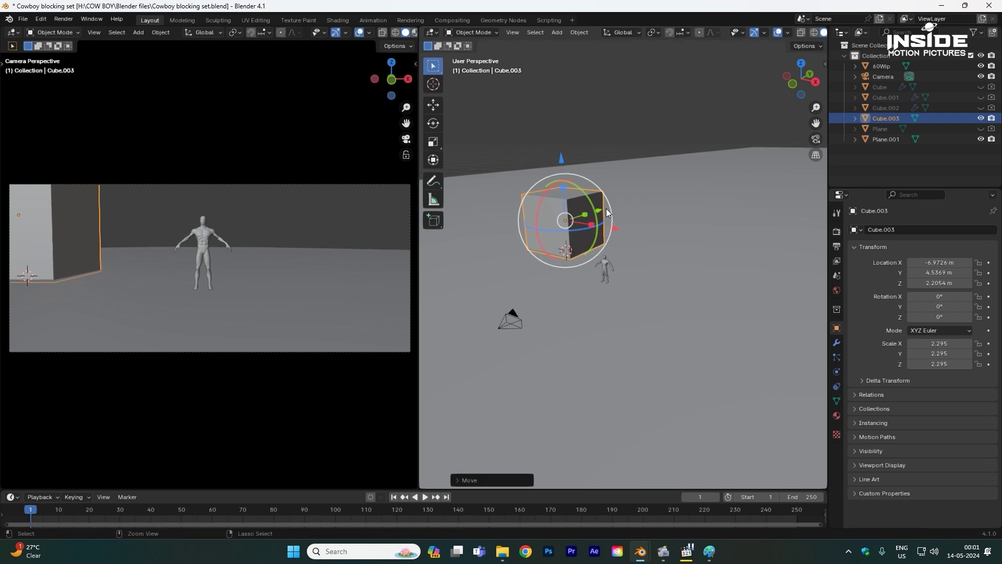
Duplicate the building cube twice along Y, one copy just behind it and another at about Y 22.5 m.
key(shift+s)
key(Escape)
key(shift+d)
key(y)
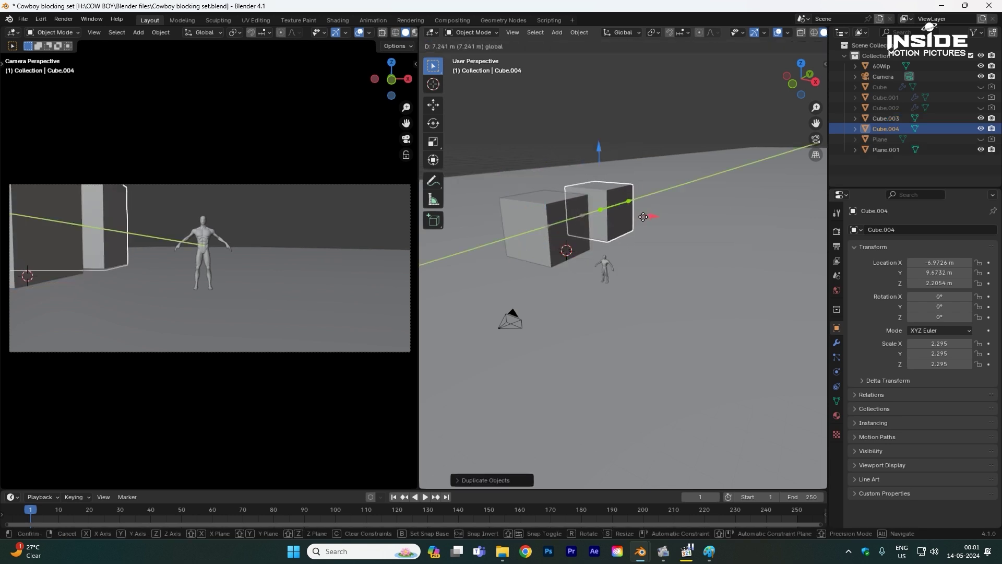
click(635, 221)
middle_drag(635, 222, 594, 219)
drag(595, 218, 710, 202)
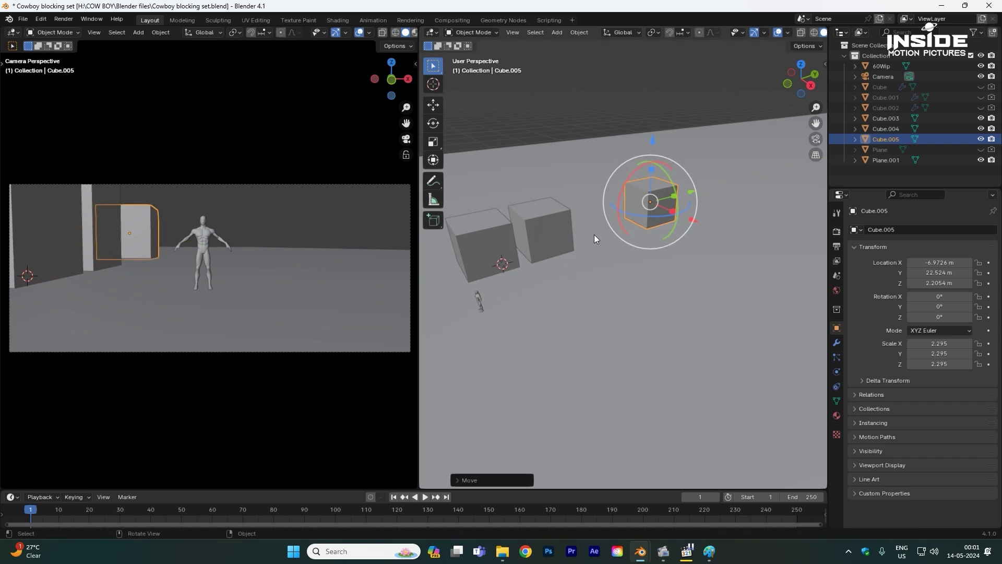
middle_drag(615, 215, 603, 301)
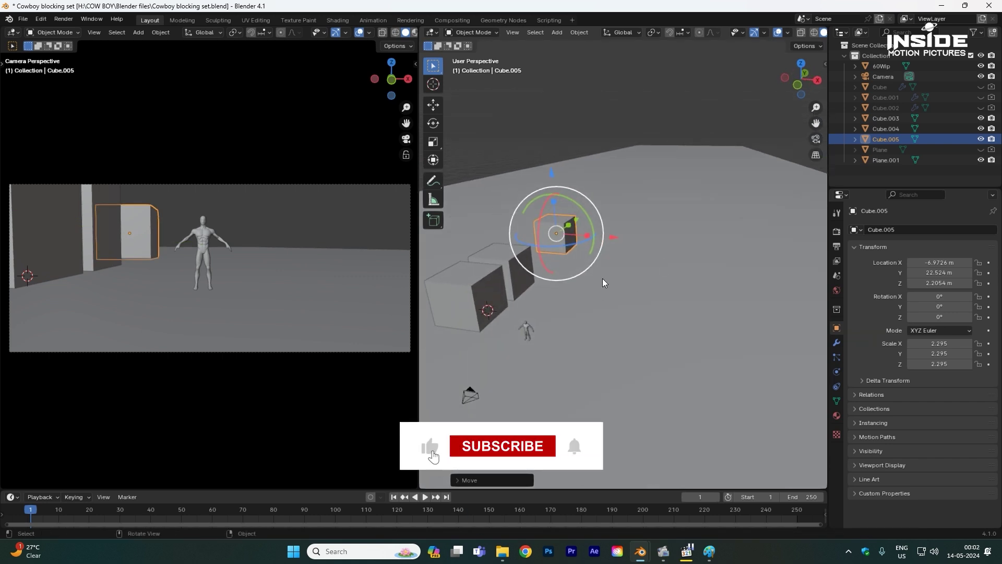
Duplicate the far cube three more times along Y to extend the row of buildings down the street.
middle_drag(638, 302, 648, 247)
key(shift+d)
right_click(647, 223)
drag(650, 217, 672, 212)
key(shift+d)
right_click(678, 217)
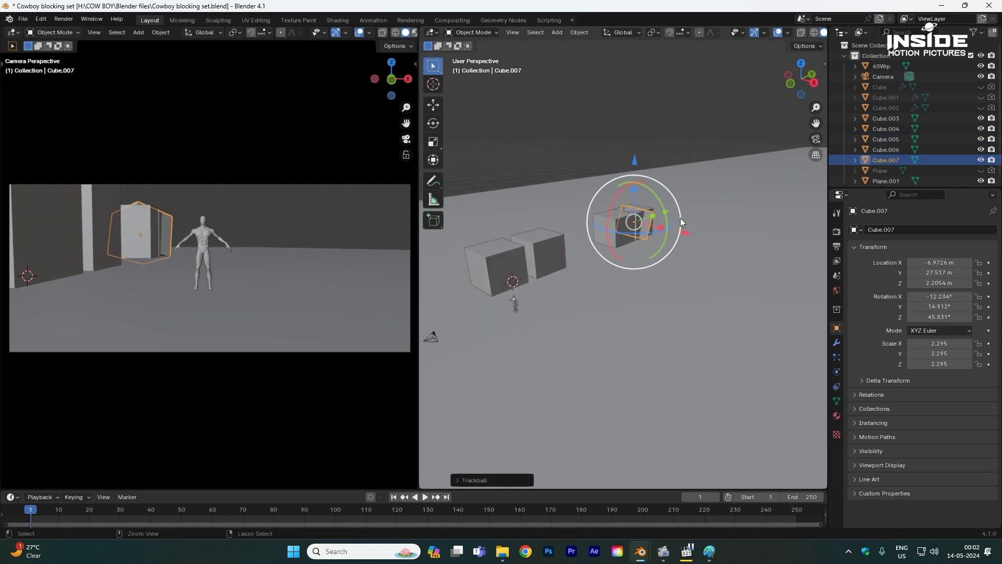
key(shift+d)
right_click(667, 213)
drag(667, 212, 690, 203)
Select the four far cubes and duplicate them about 23 m along X to the opposite side of the street.
click(644, 221)
click(690, 204)
shift+click(646, 223)
shift+click(621, 232)
shift+click(620, 233)
middle_drag(642, 253, 620, 249)
key(shift+d)
click(618, 248)
key(ctrl+z)
key(shift+d)
key(x)
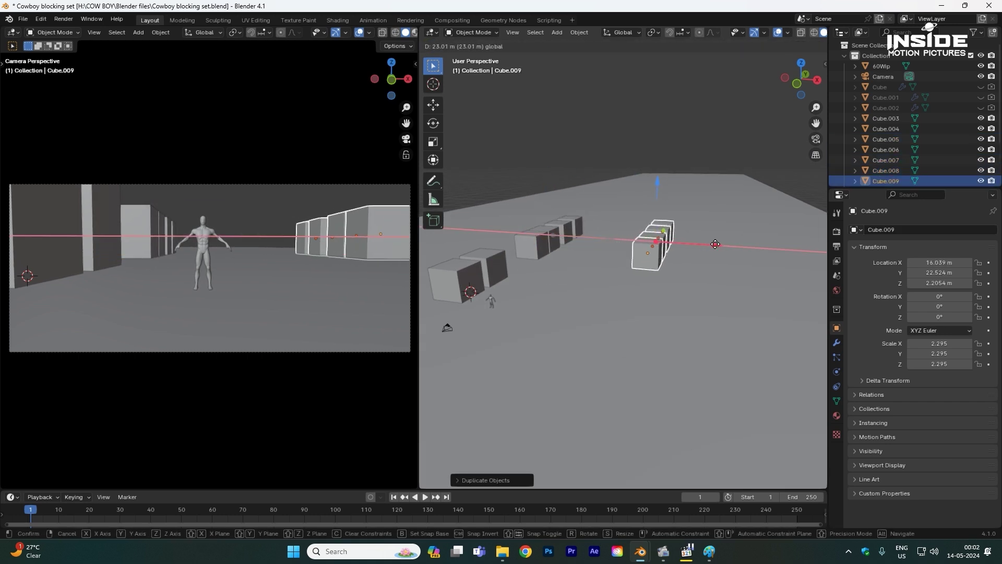
click(715, 243)
Duplicate the two near cubes and move the copies along X across the street, to about X 12.2 m.
click(602, 279)
click(498, 257)
shift+click(450, 278)
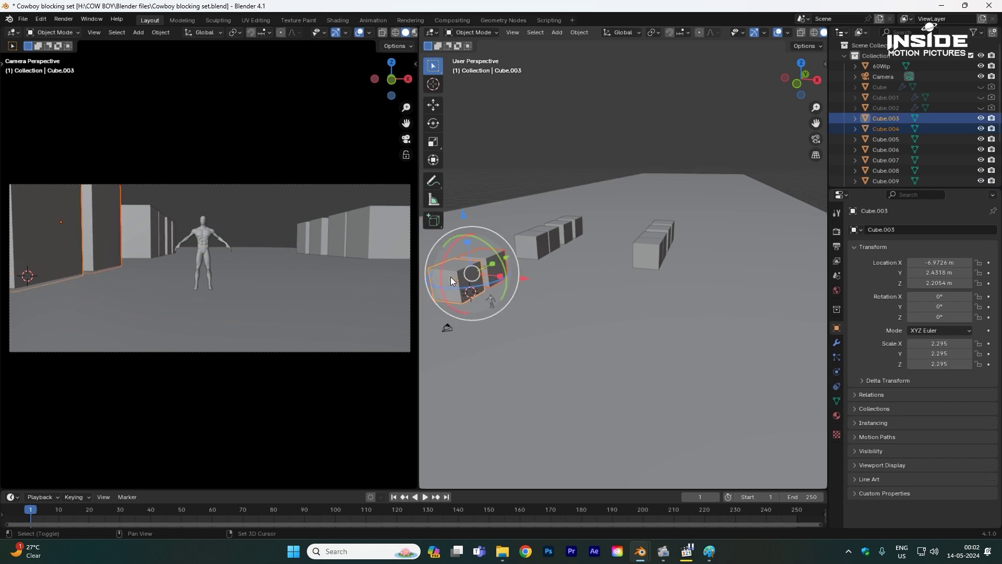
key(shift+d)
right_click(460, 279)
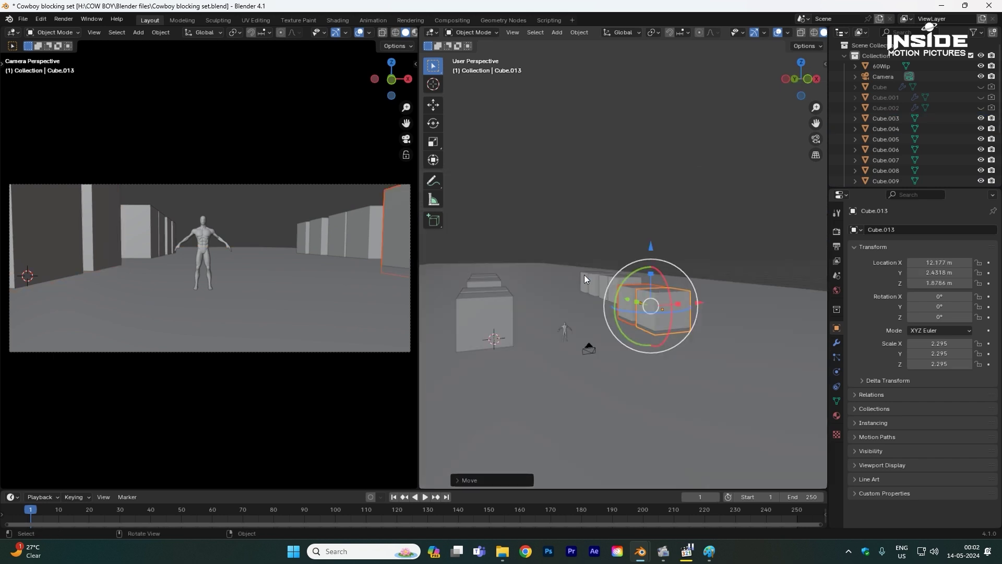
Duplicate the farthest cube of the right-hand row and move the copy farther down the street along Y.
click(584, 275)
middle_drag(700, 293, 644, 301)
key(shift+d)
right_click(643, 300)
drag(777, 257, 794, 250)
middle_drag(702, 293, 741, 332)
Add an Array modifier to the farthest right-hand cube with a relative X factor of -1.400 and a count of 5.
click(835, 344)
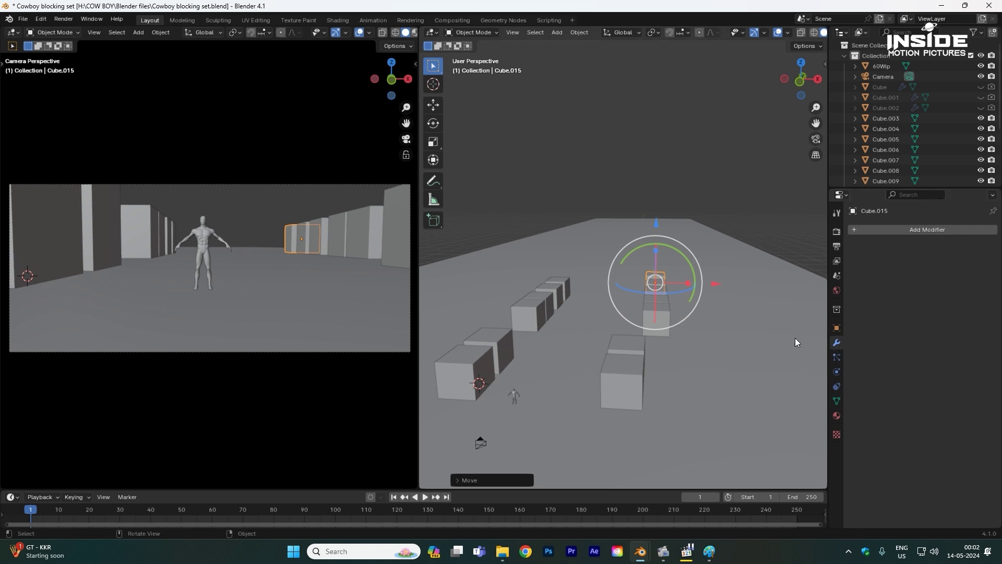
click(898, 229)
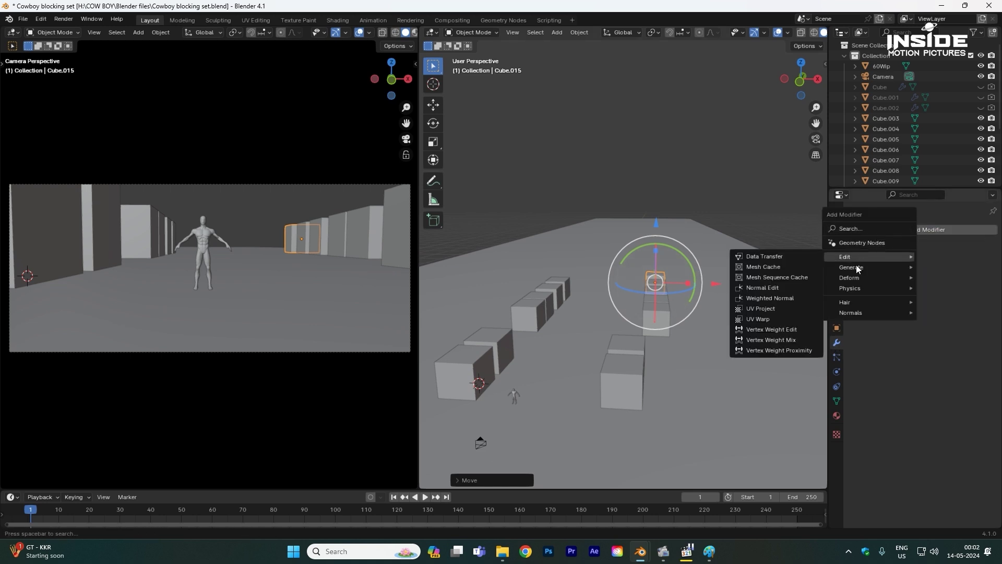
mouse_move(852, 267)
click(767, 268)
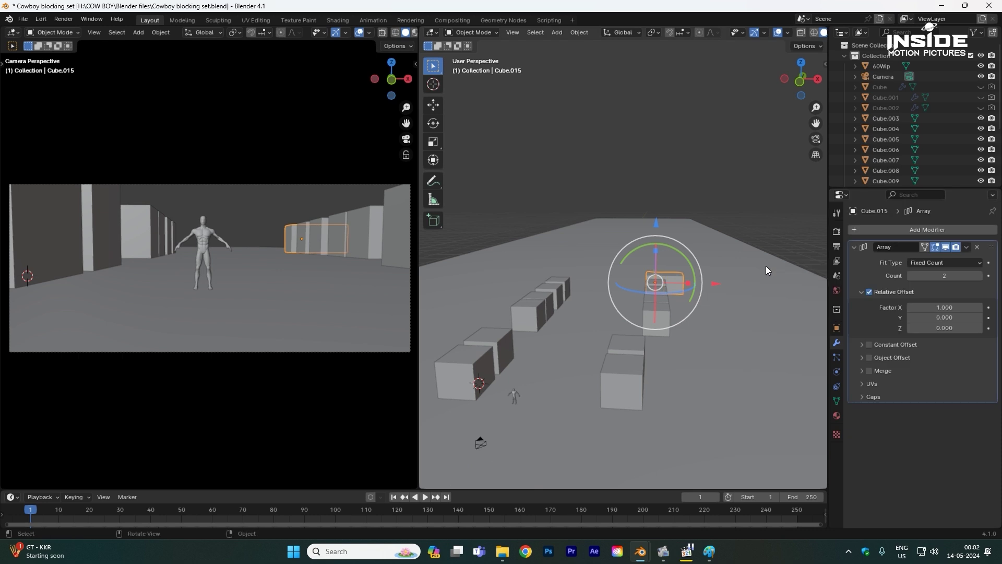
middle_drag(728, 311, 743, 303)
scroll(744, 304, up, 1)
drag(944, 307, 903, 308)
mouse_move(944, 276)
mouse_down()
mouse_move(963, 276)
mouse_move(935, 275)
mouse_move(955, 276)
mouse_up()
Move the arrayed row of cubes farther back along Y to close off the end of the street.
middle_drag(699, 334, 616, 336)
shift+middle_drag(804, 309, 667, 304)
drag(655, 275, 669, 268)
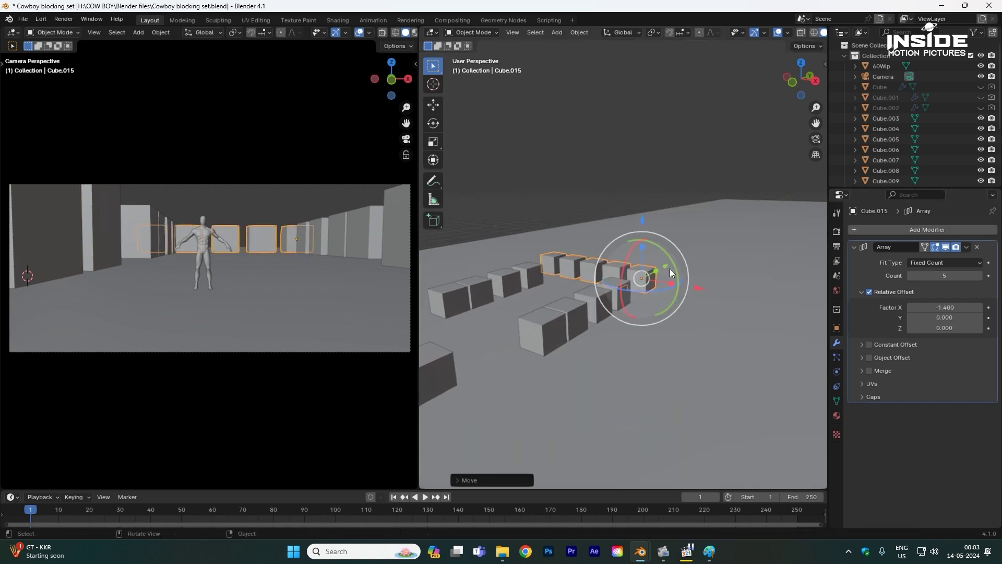
Look over the completed Cowboy blocking set street and switch to the detailed Cowboy blocking set4 scene.
click(224, 184)
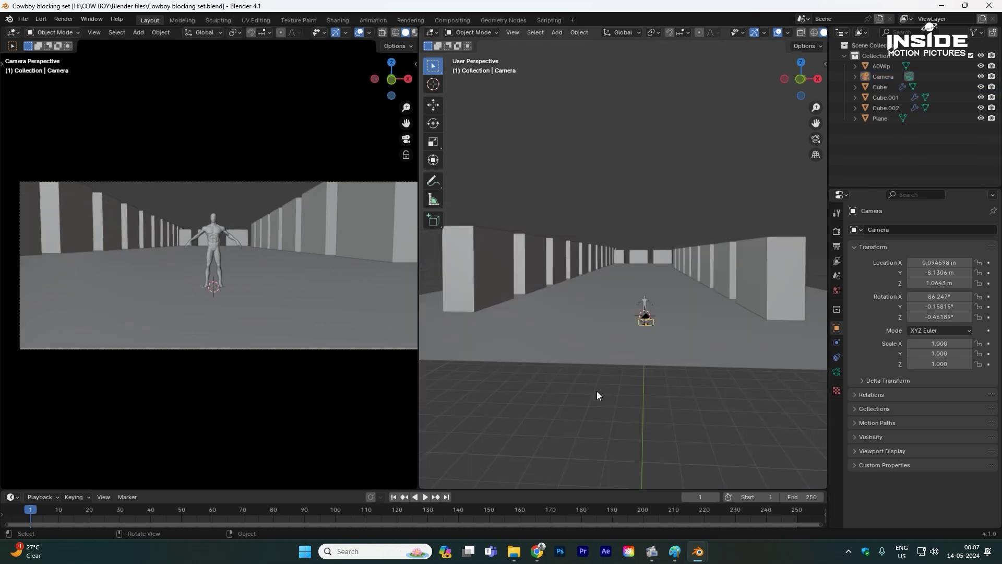
scroll(606, 331, up, 5)
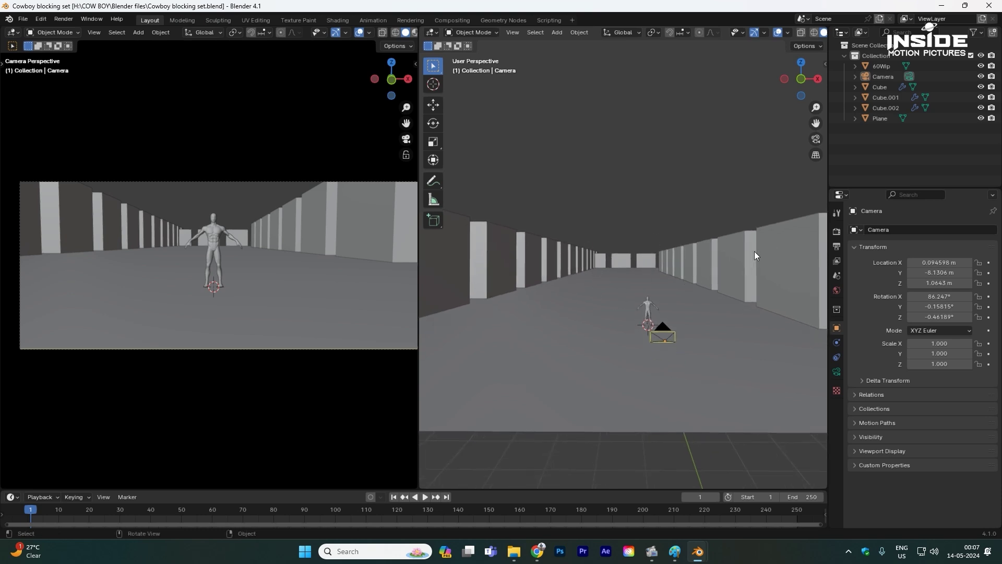
key(alt+Tab)
key(alt+Tab)
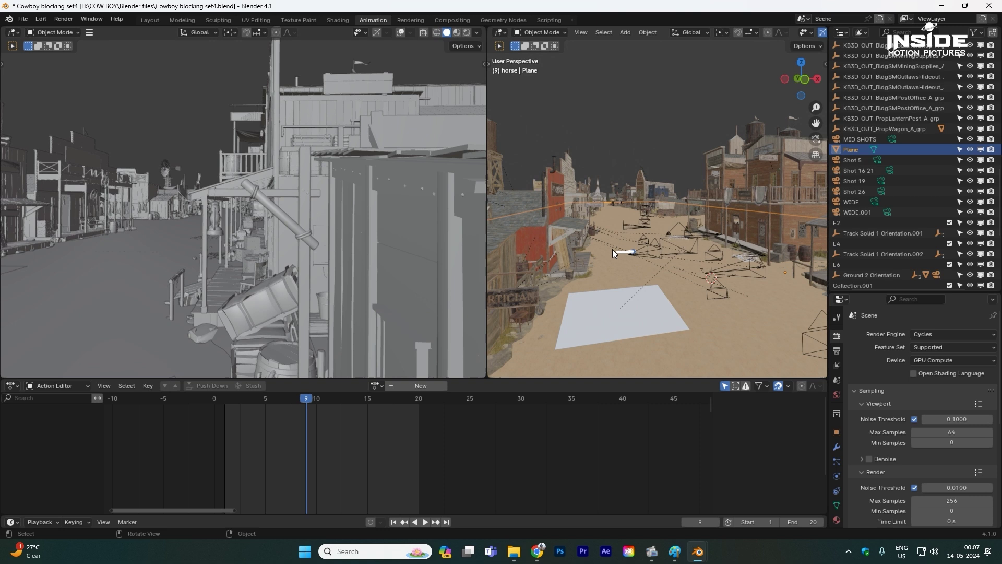
Look over the detailed street and its camera setups, check KitBash3D's Wild West article in Chrome, and return to Blender.
scroll(612, 249, down, 5)
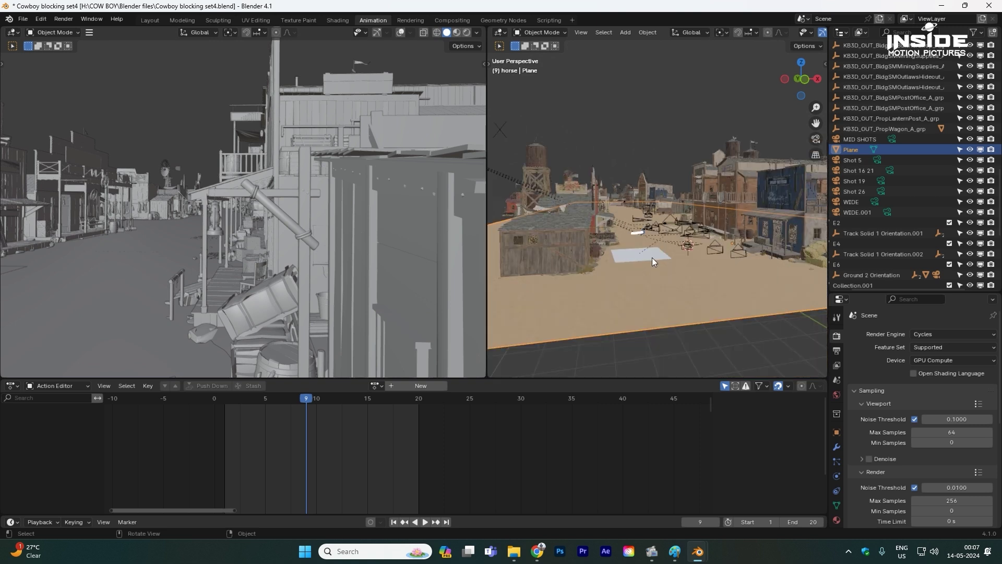
scroll(671, 261, up, 3)
scroll(666, 257, up, 2)
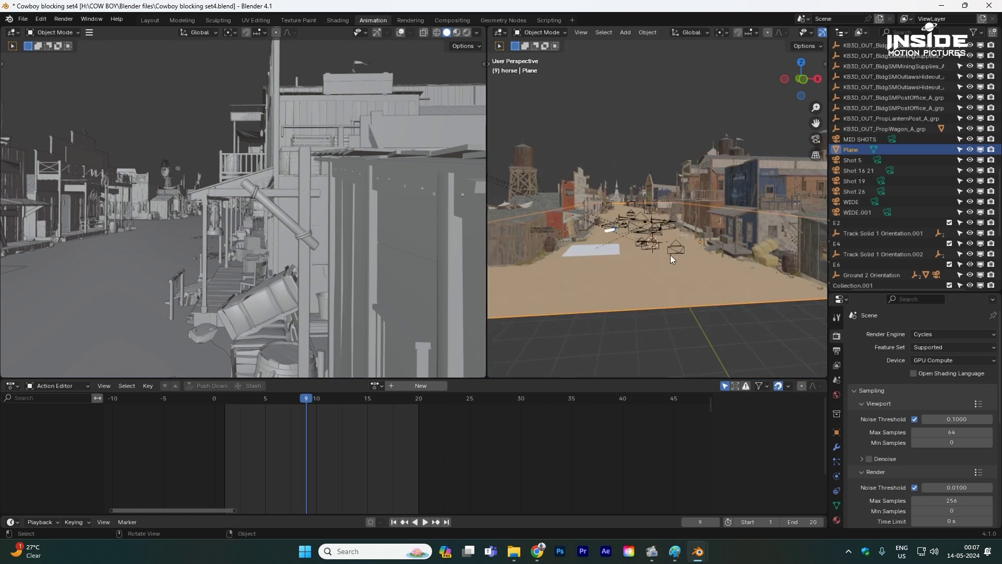
click(645, 134)
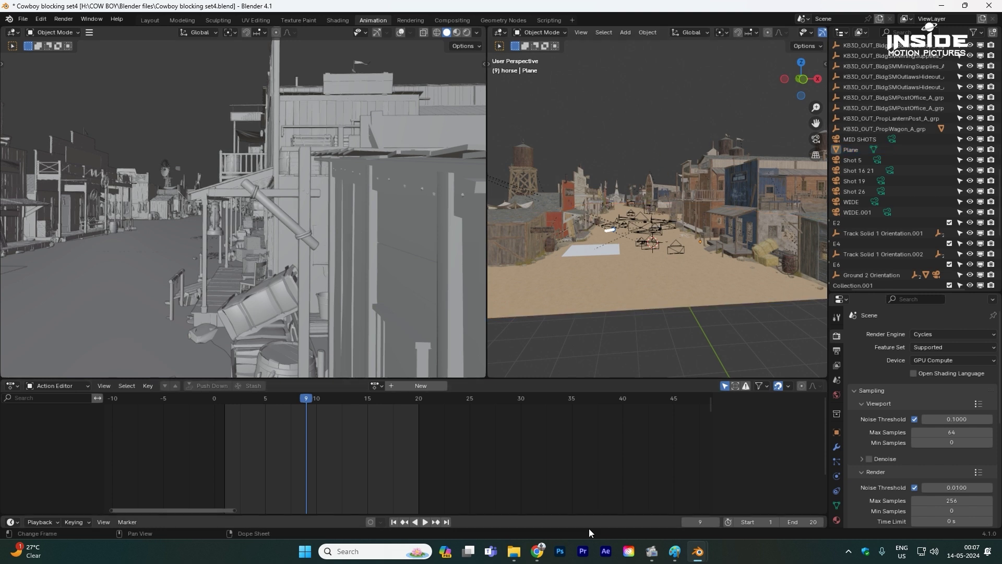
click(537, 551)
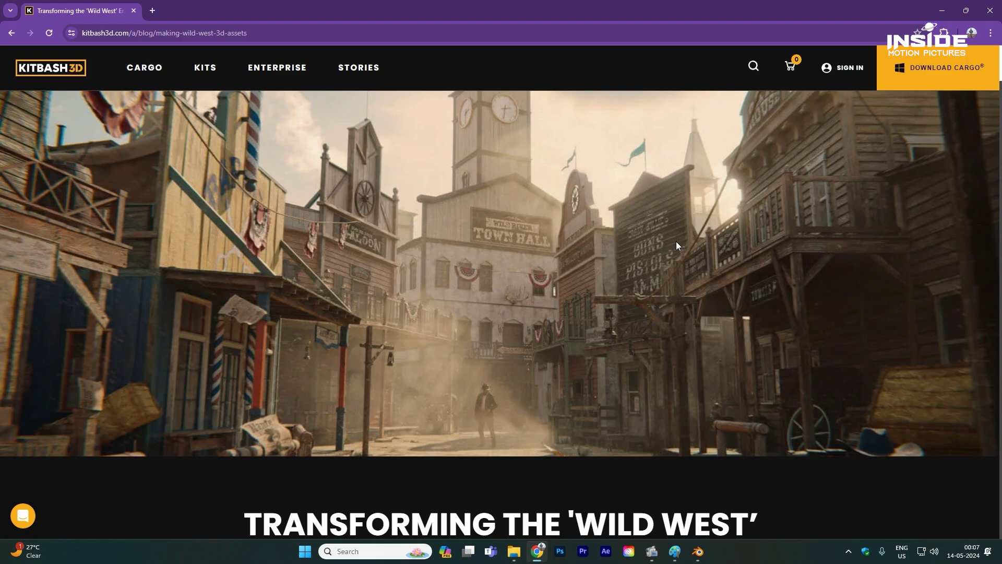
key(alt+Tab)
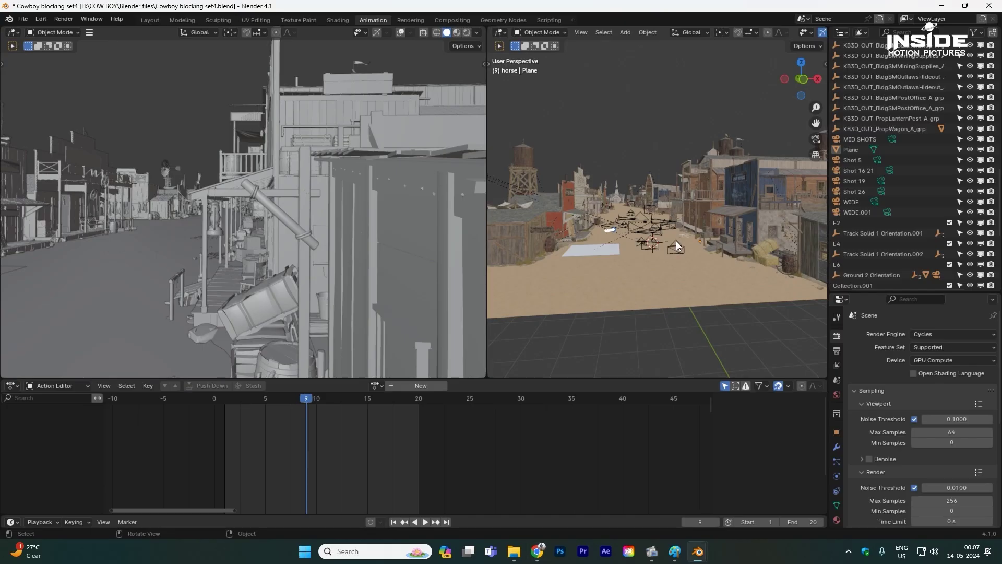
Select the KB3D_OUT_BldgLGSaloon_A_grp saloon with its whole hierarchy and move it off the street, beyond the edge of the sand ground.
scroll(675, 241, up, 3)
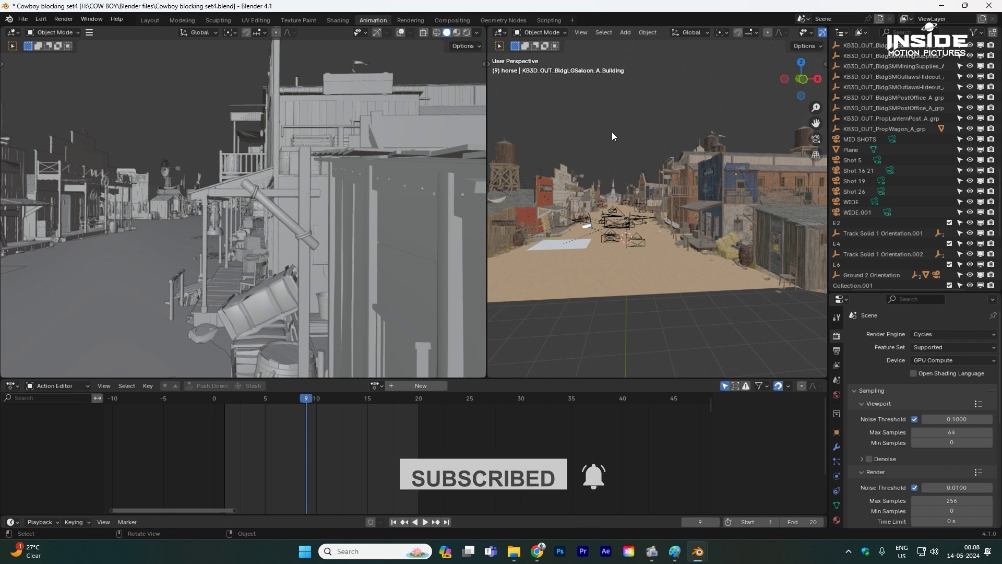
scroll(660, 189, up, 3)
middle_drag(661, 192, 679, 227)
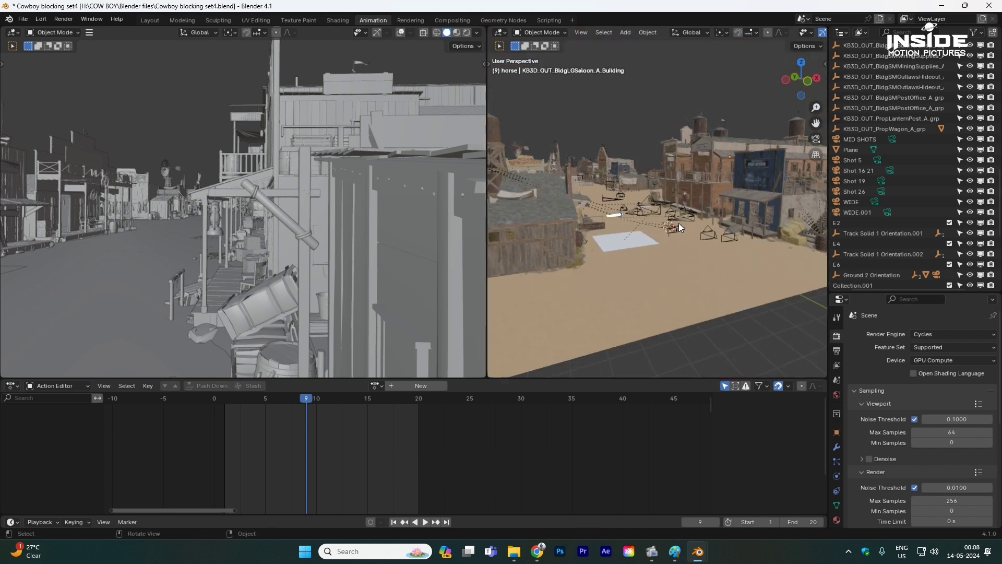
click(715, 158)
key(KP_Decimal)
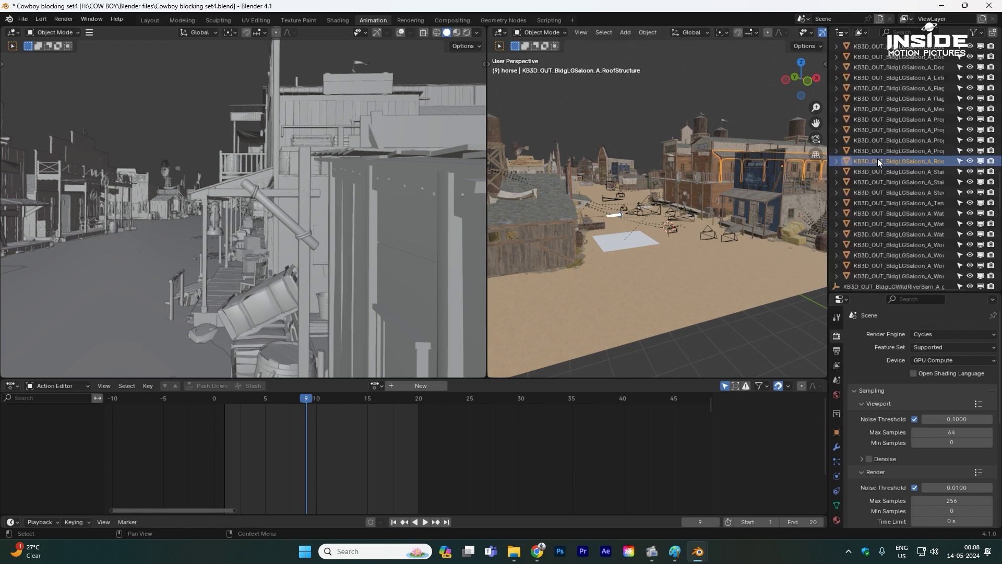
scroll(876, 162, up, 5)
click(869, 181)
right_click(869, 181)
click(822, 241)
key(KP_Decimal)
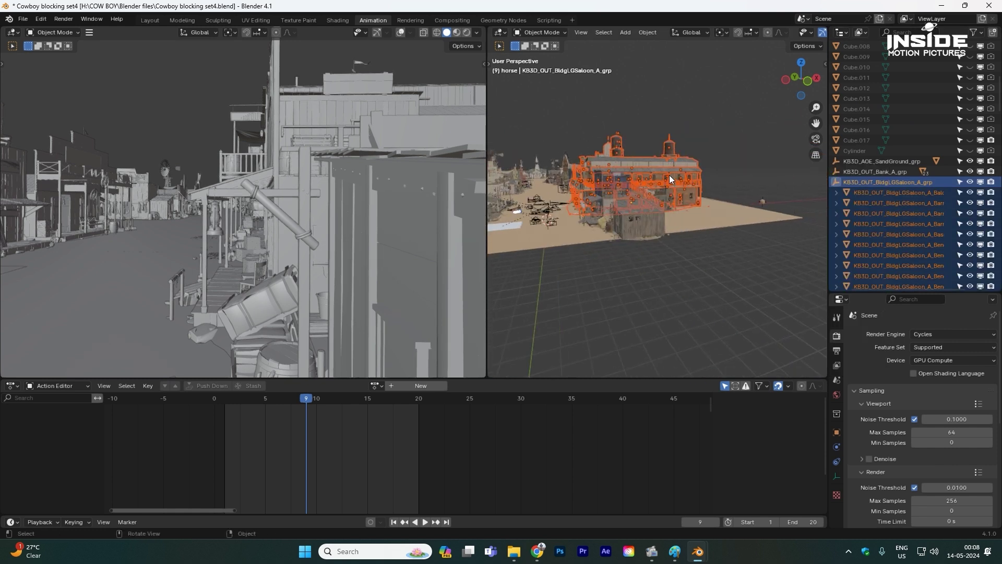
key(g)
click(755, 114)
mouse_move(687, 182)
middle_down()
mouse_move(731, 177)
mouse_move(698, 195)
middle_up()
scroll(730, 177, up, 6)
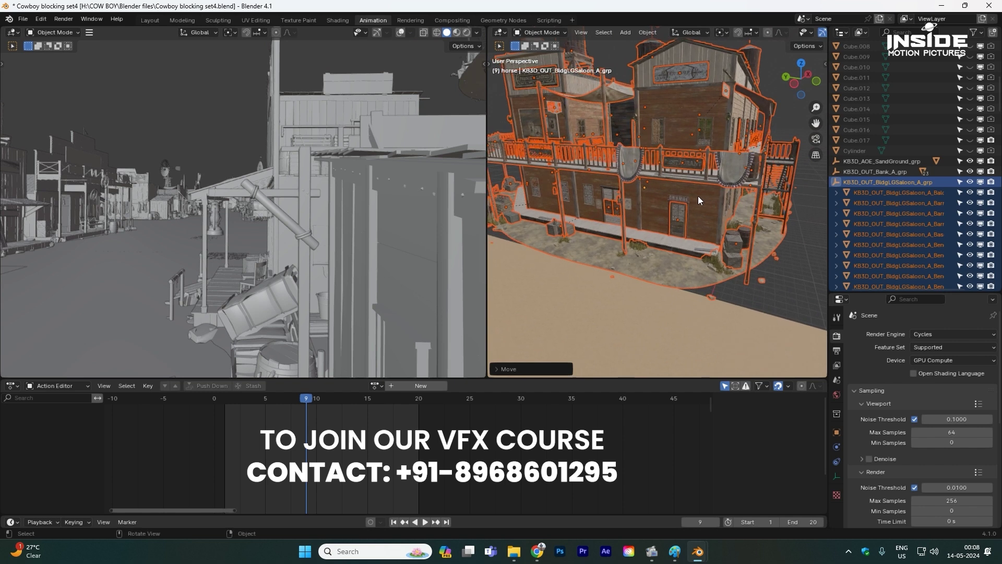
scroll(658, 183, down, 3)
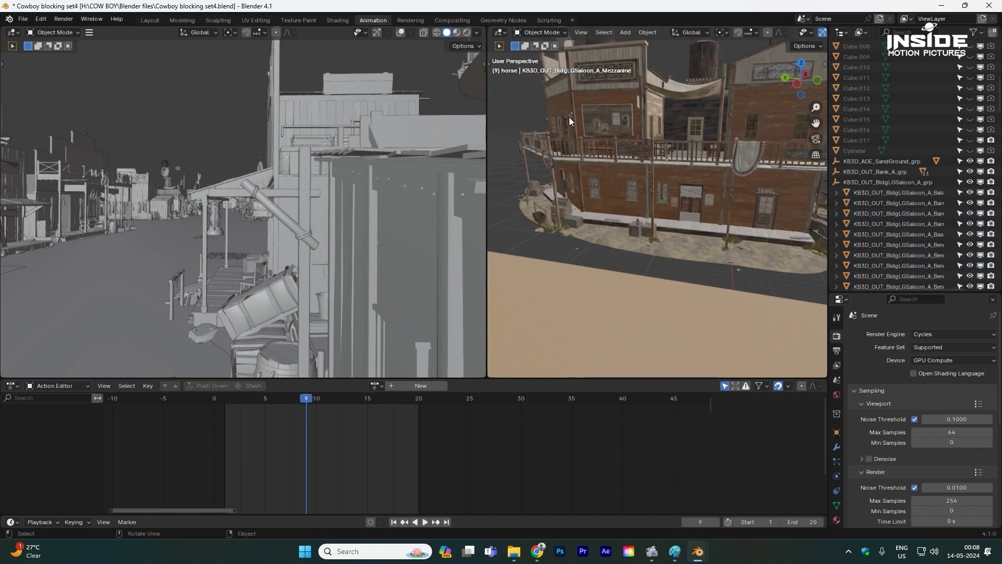
Try to move the saloon's mezzanine balcony on its own, away from the building.
click(596, 115)
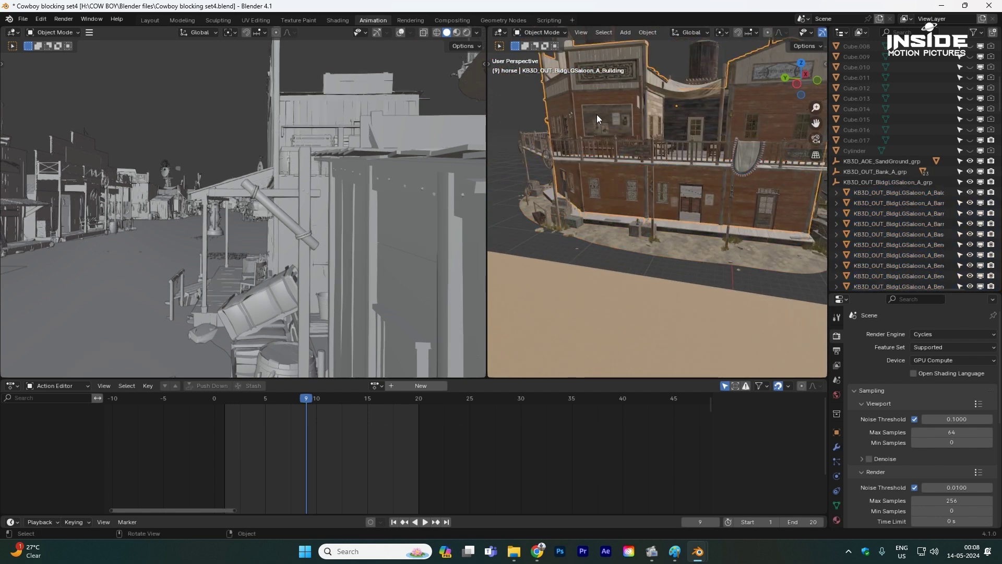
scroll(718, 208, down, 4)
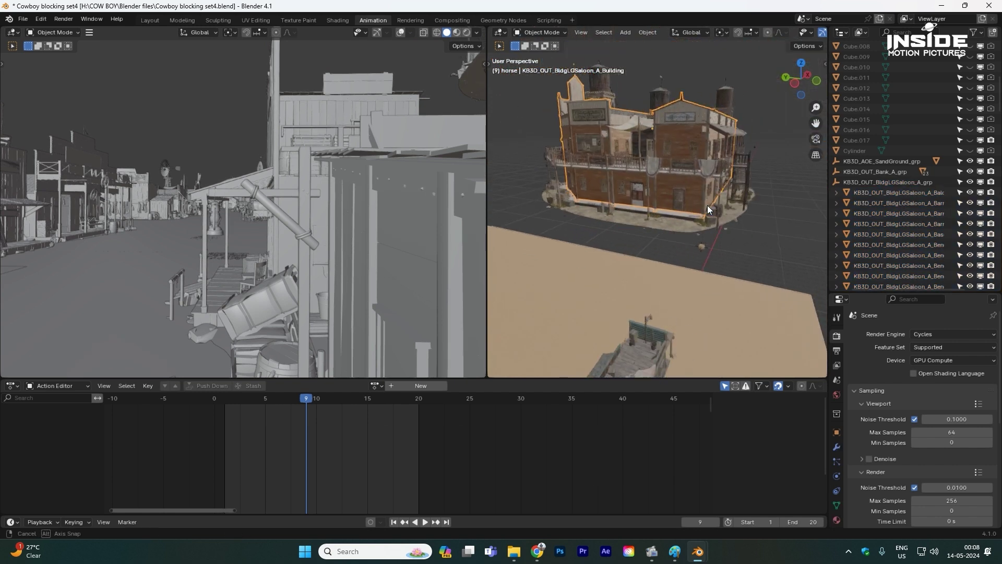
click(660, 171)
key(g)
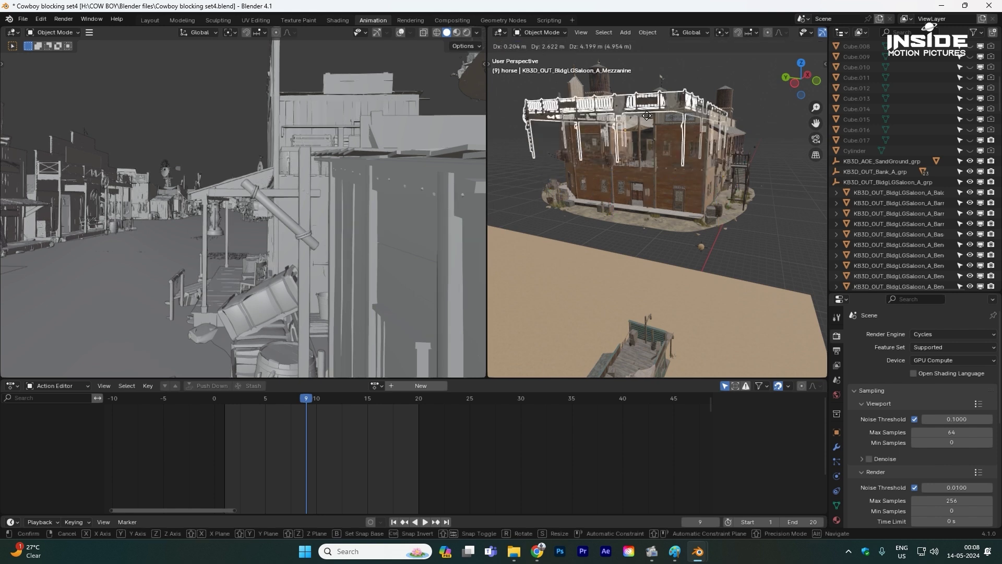
key(Escape)
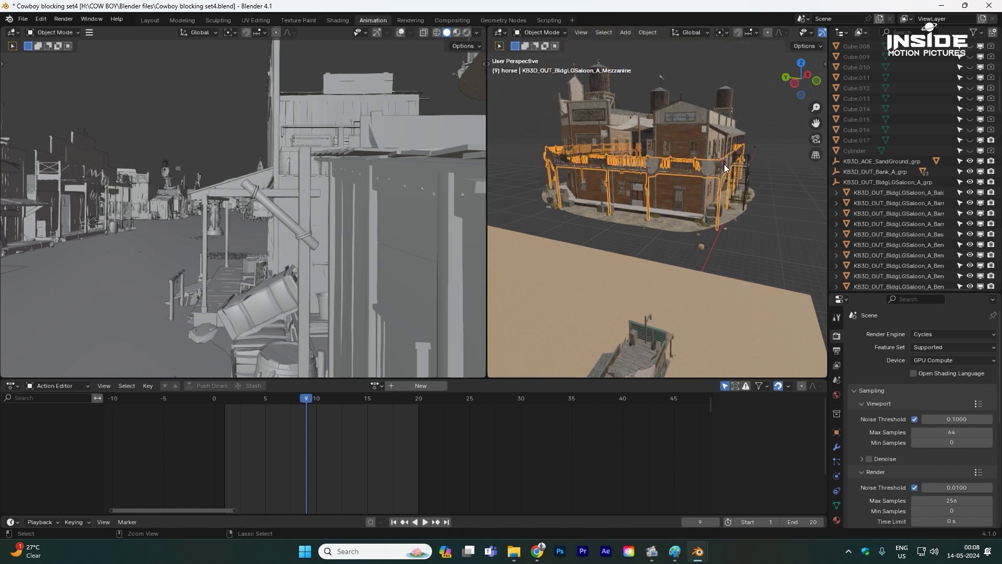
Try to move one rooftop water tank of the saloon separately, and undo the trial move.
middle_drag(724, 165, 691, 136)
click(688, 103)
key(g)
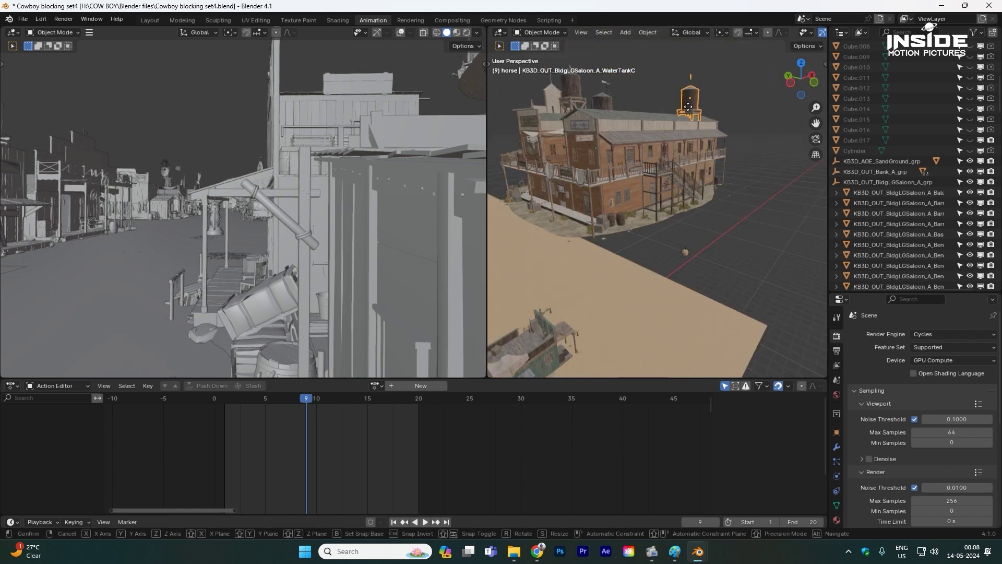
click(725, 83)
key(ctrl+z)
ctrl+middle_drag(729, 140, 651, 189)
key(ctrl+z)
key(ctrl+z)
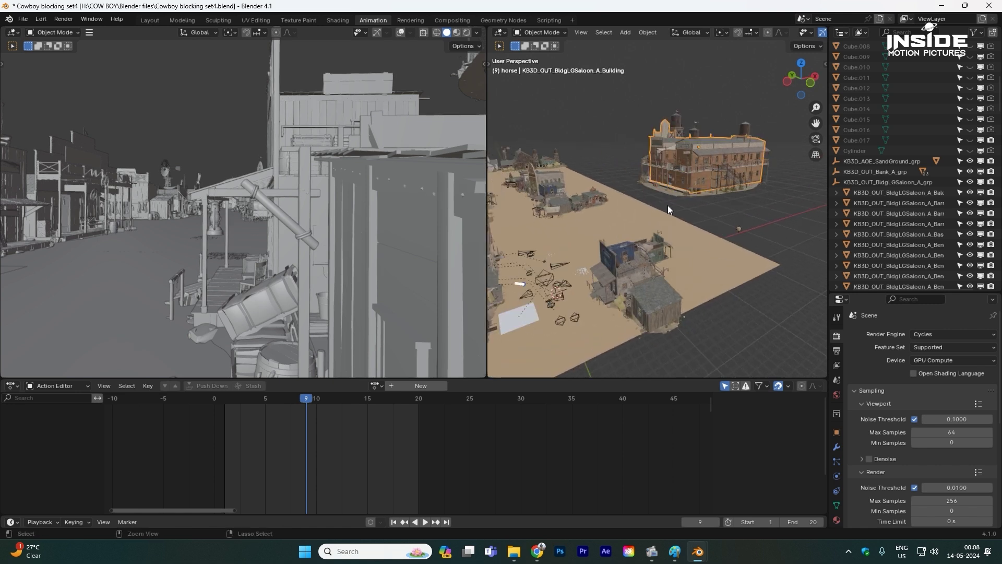
Select all parts of the saloon, place the 3D cursor on the sand street, and snap the selection to the cursor.
mouse_move(644, 99)
shift+mouse_down()
mouse_move(788, 201)
mouse_move(741, 213)
shift+mouse_up()
scroll(713, 195, up, 2)
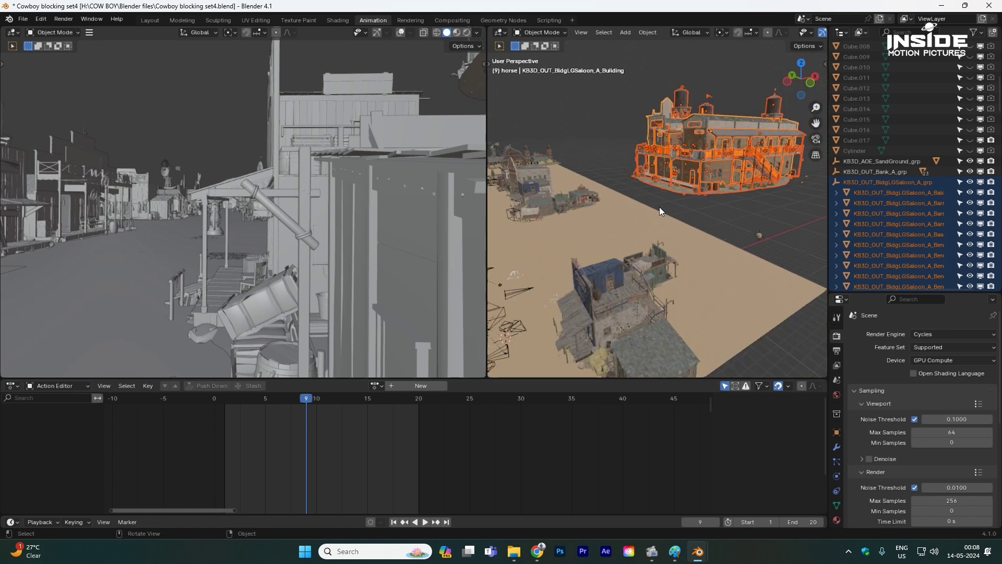
key(shift)
shift+right_drag(550, 246, 546, 246)
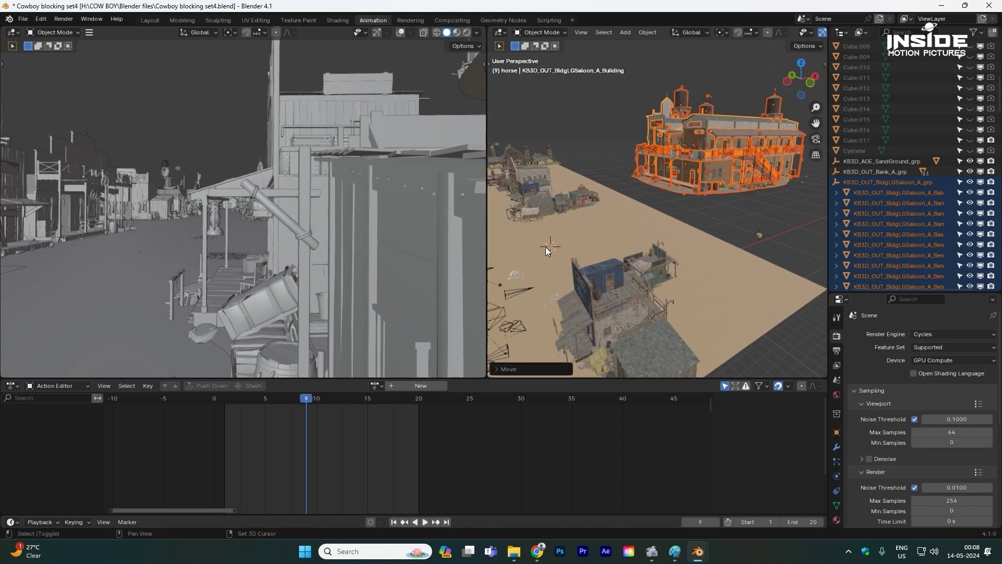
key(shift+s)
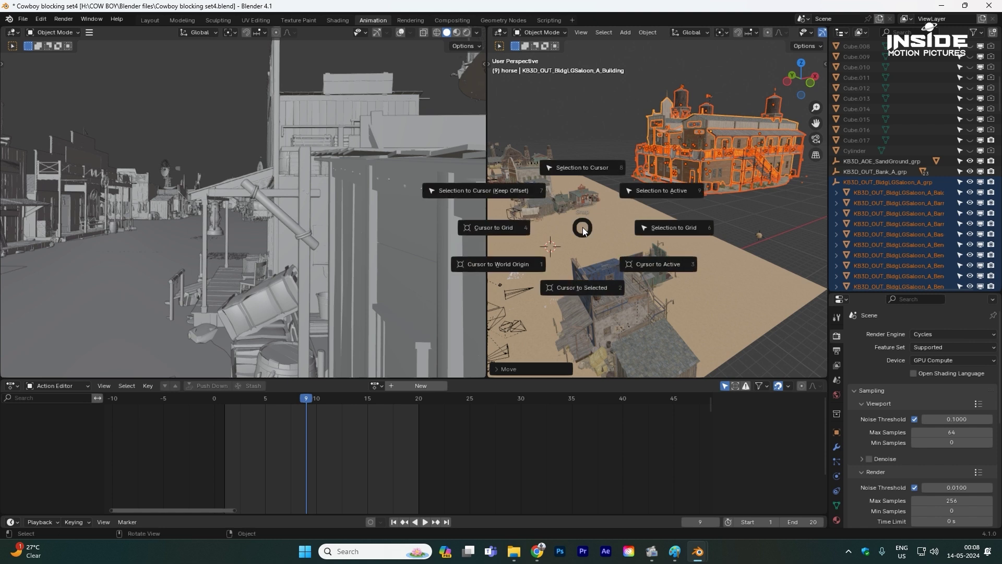
click(581, 166)
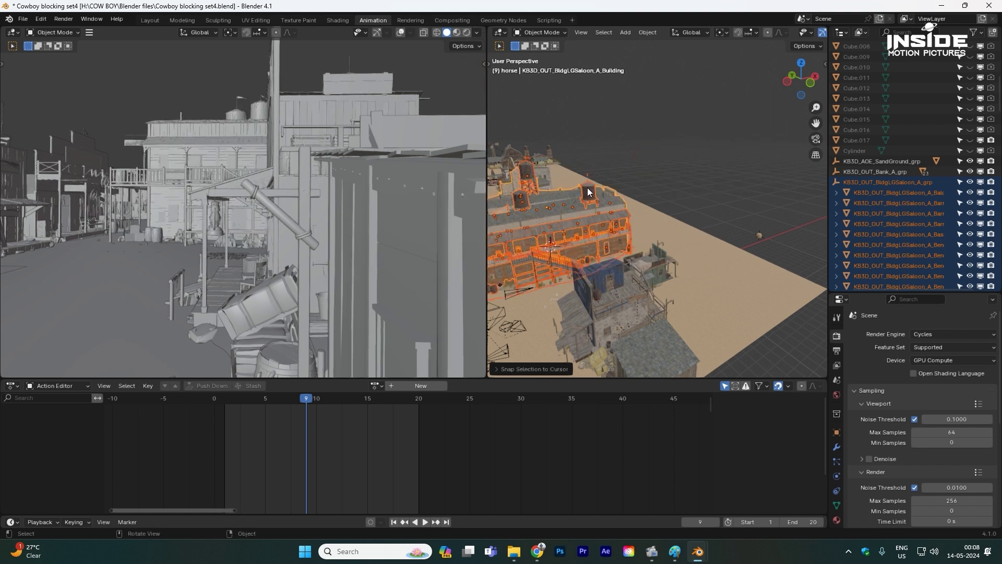
scroll(587, 234, up, 2)
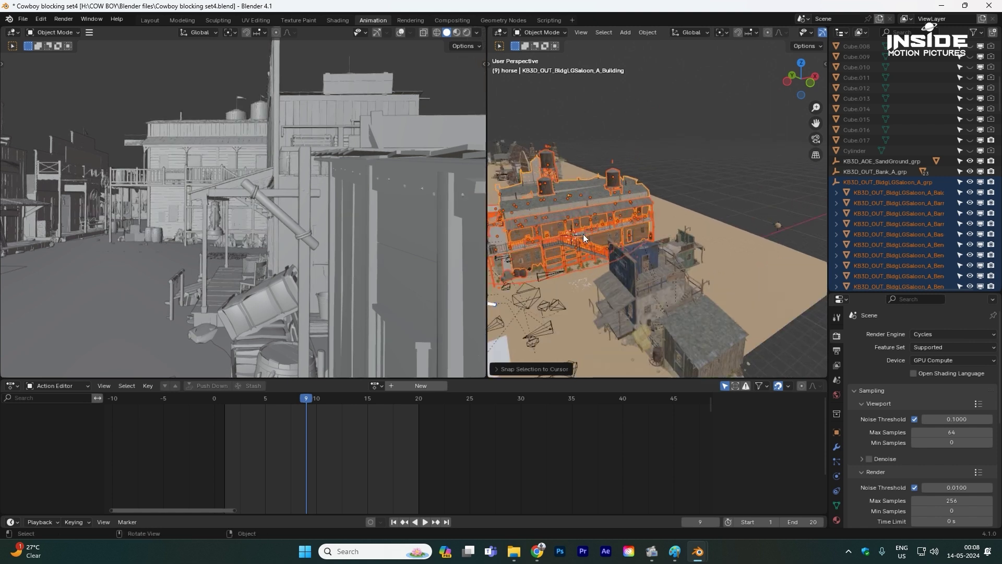
scroll(797, 32, down, 3)
Enable the Move and Rotate object gizmos and move the saloon along X toward the buildings at the street's side.
click(770, 33)
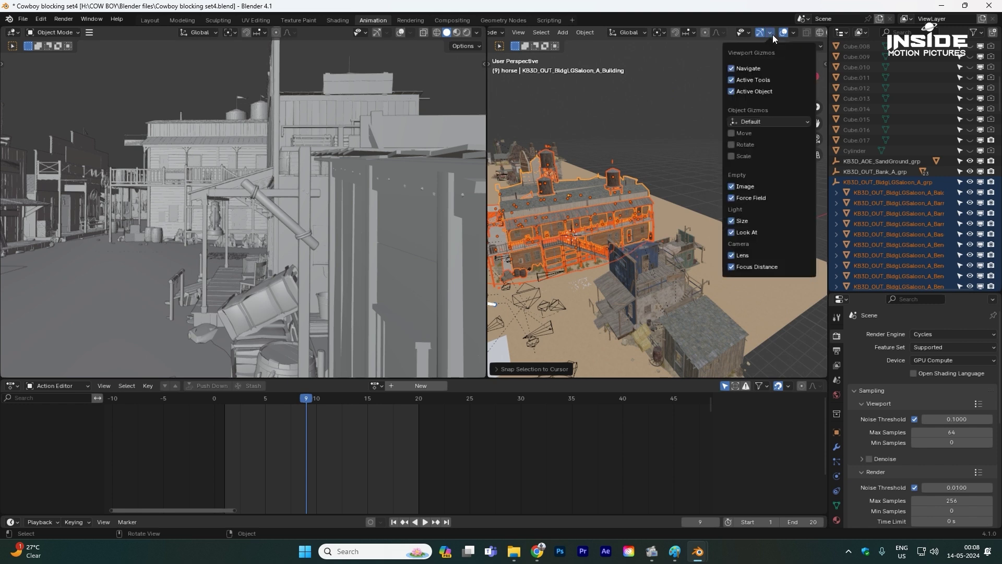
click(740, 142)
key(g)
key(x)
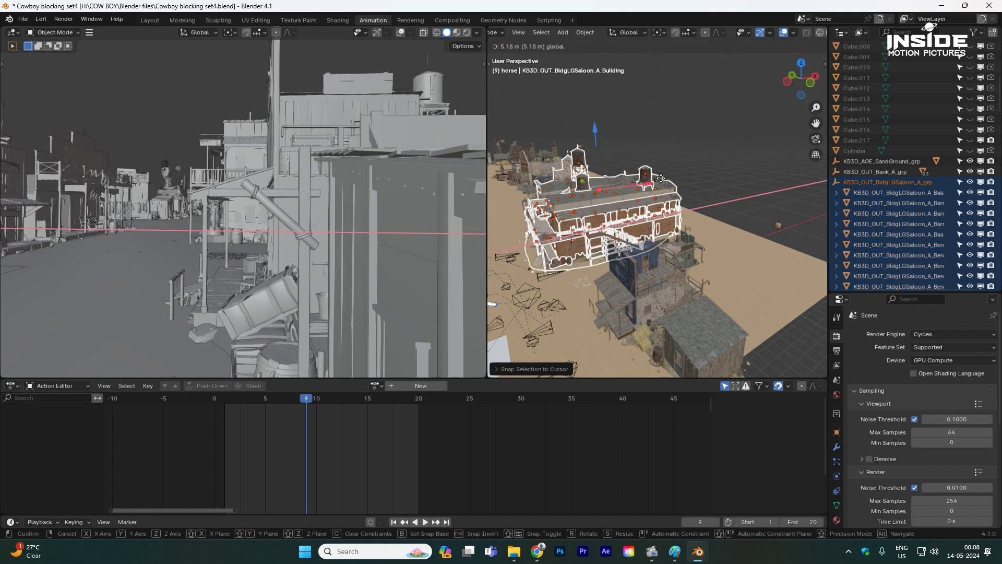
click(611, 124)
Adjust the saloon's height along Z and shift it along Y into the row of buildings beside the street.
key(g)
key(z)
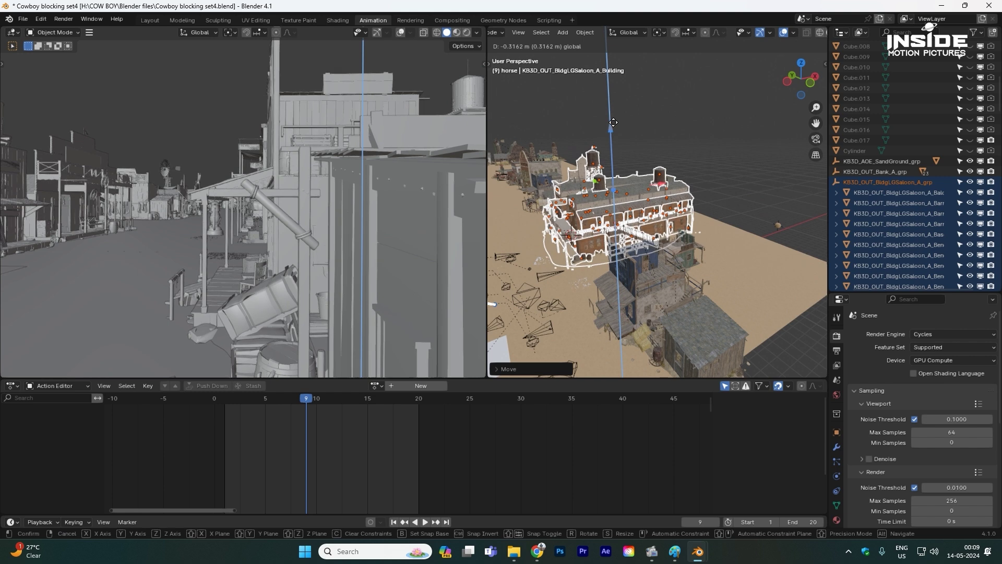
click(683, 135)
middle_drag(351, 236, 325, 256)
middle_drag(602, 251, 599, 187)
key(g)
key(y)
click(652, 242)
middle_drag(653, 242, 676, 186)
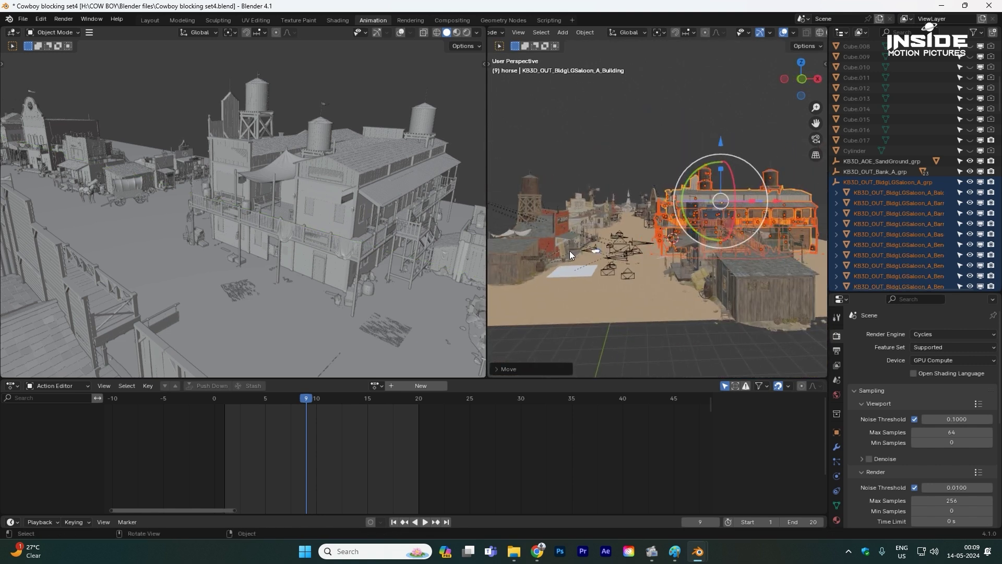
Select the WIDE camera and examine how the cameras and buildings are laid out along the street.
click(627, 277)
scroll(697, 230, up, 5)
shift+middle_drag(592, 254, 672, 221)
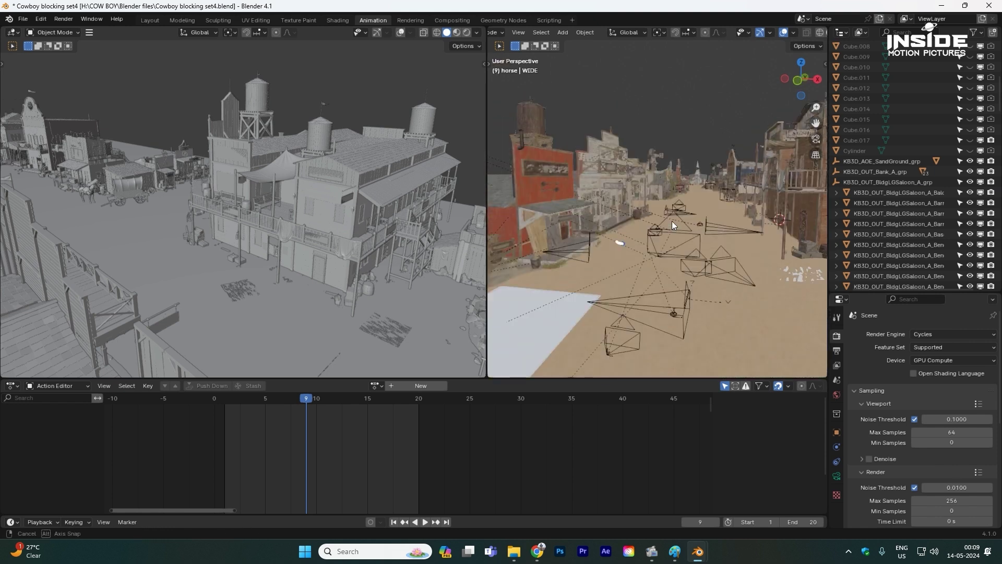
scroll(692, 221, down, 5)
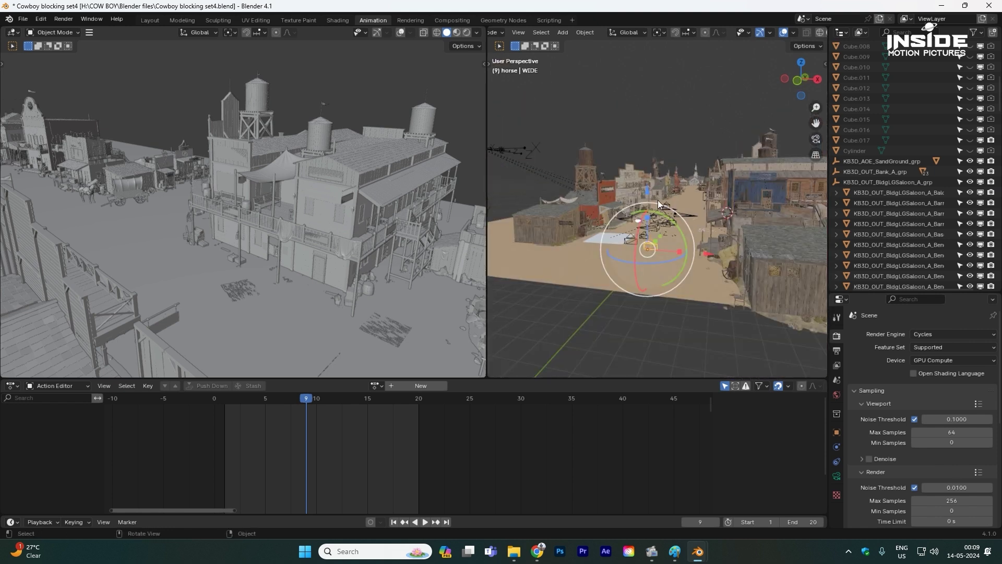
middle_drag(724, 166, 737, 172)
scroll(641, 237, up, 5)
middle_drag(639, 247, 641, 236)
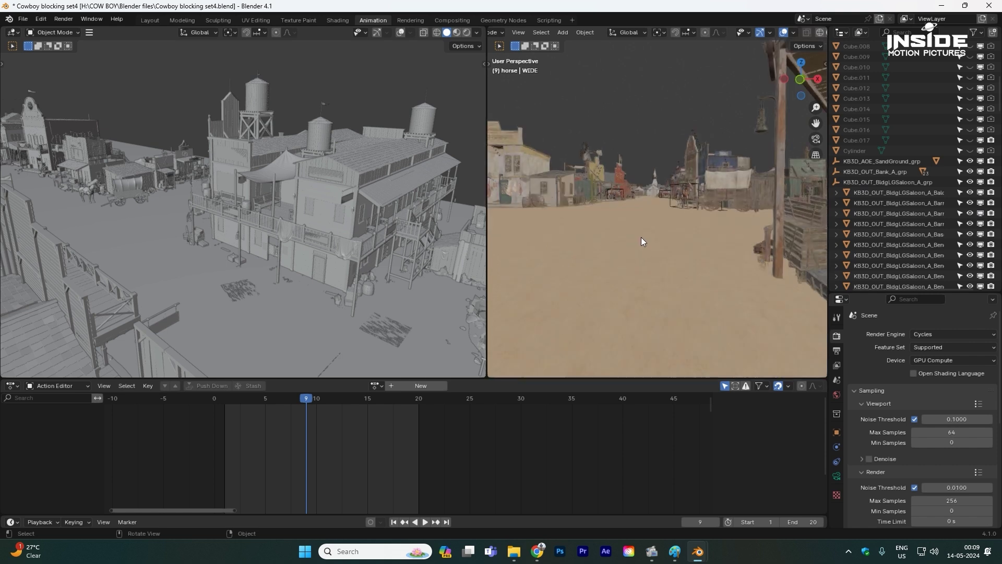
scroll(673, 249, down, 3)
scroll(691, 252, up, 2)
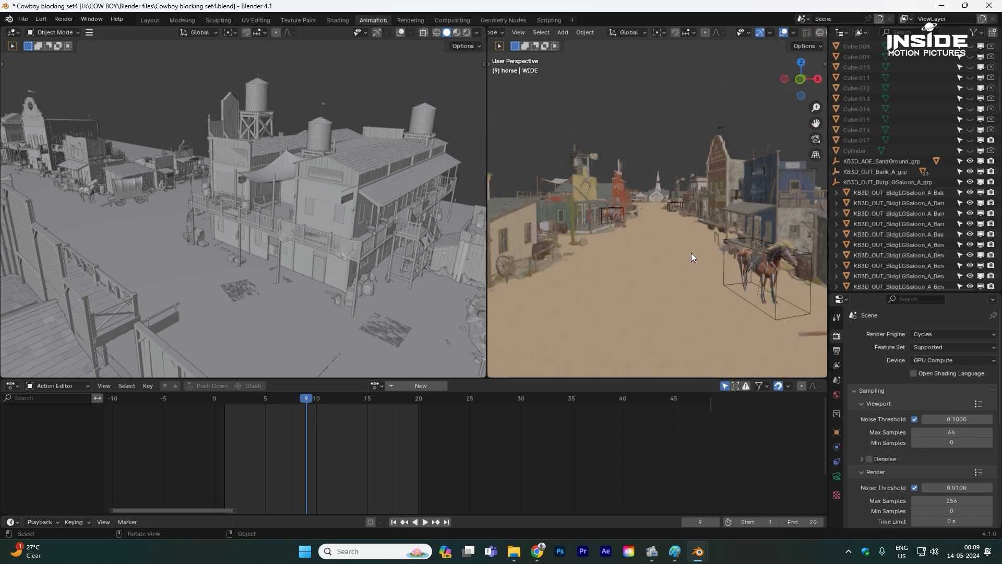
Select the horse armature on the street and play back its HORSE_IDLE.002 animation.
click(755, 275)
middle_drag(733, 275, 718, 271)
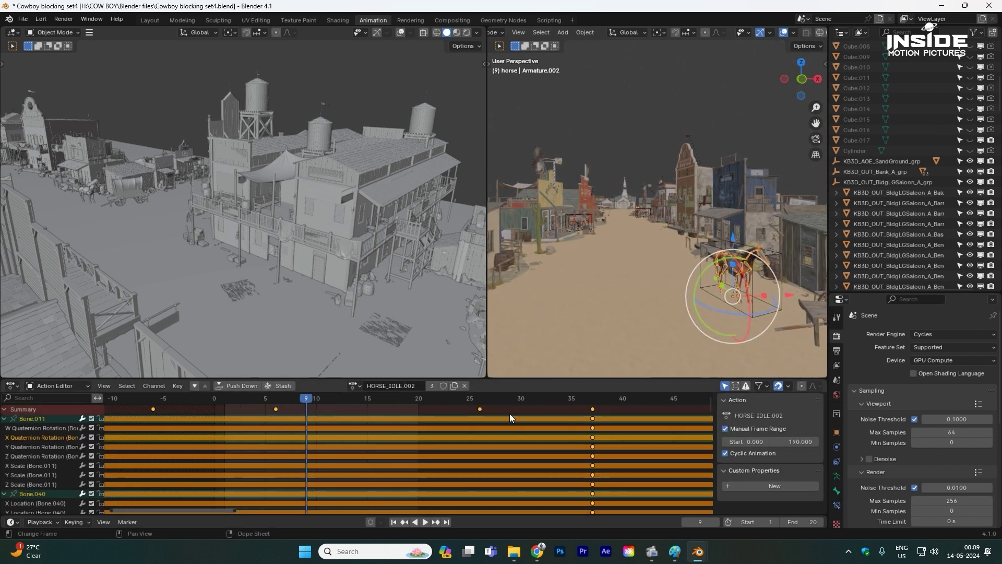
key(space)
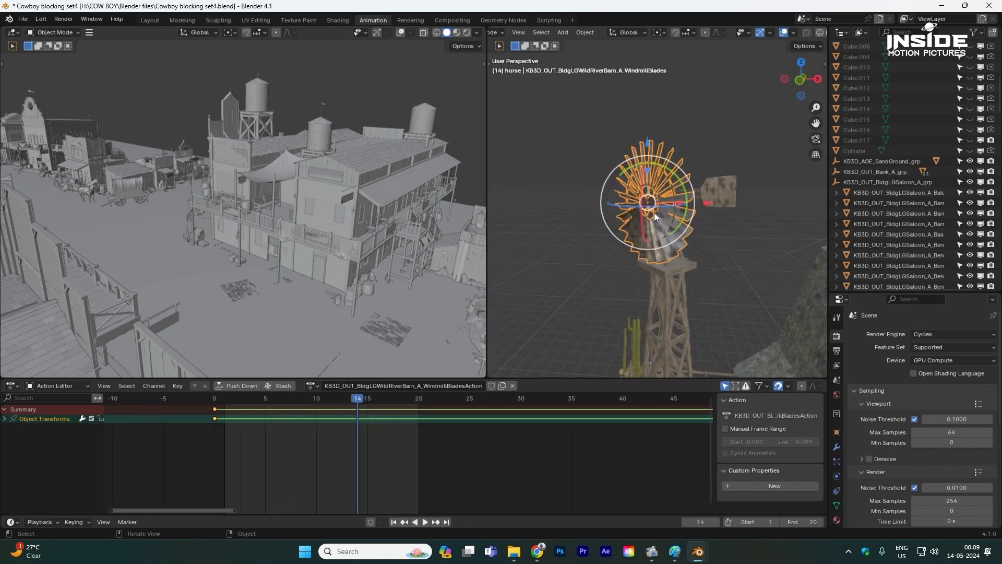
Examine the animated windmill blades and the buildings around them, ending with an overview of the entire town set.
scroll(654, 212, down, 3)
middle_drag(657, 311, 530, 243)
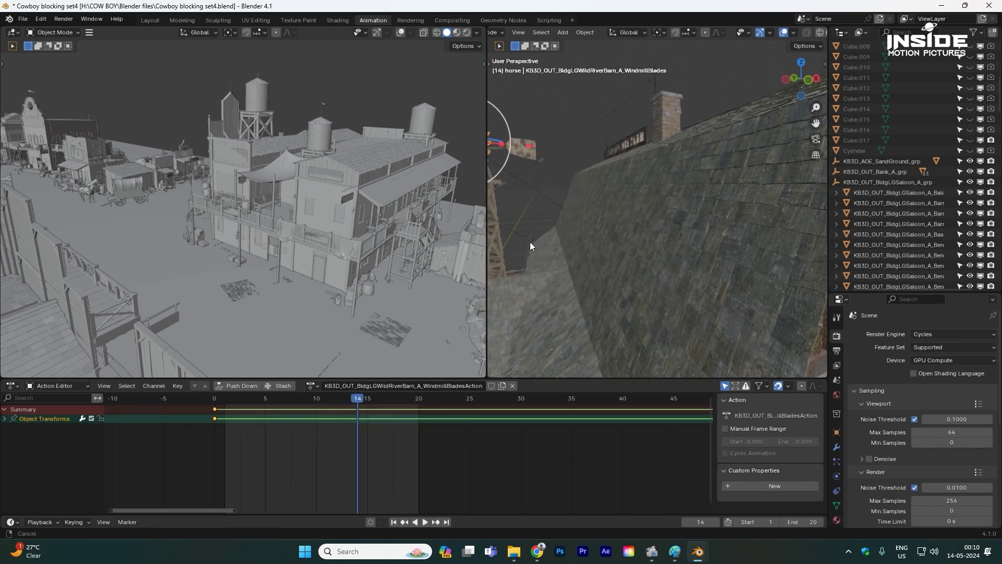
scroll(569, 243, down, 4)
middle_drag(635, 246, 631, 205)
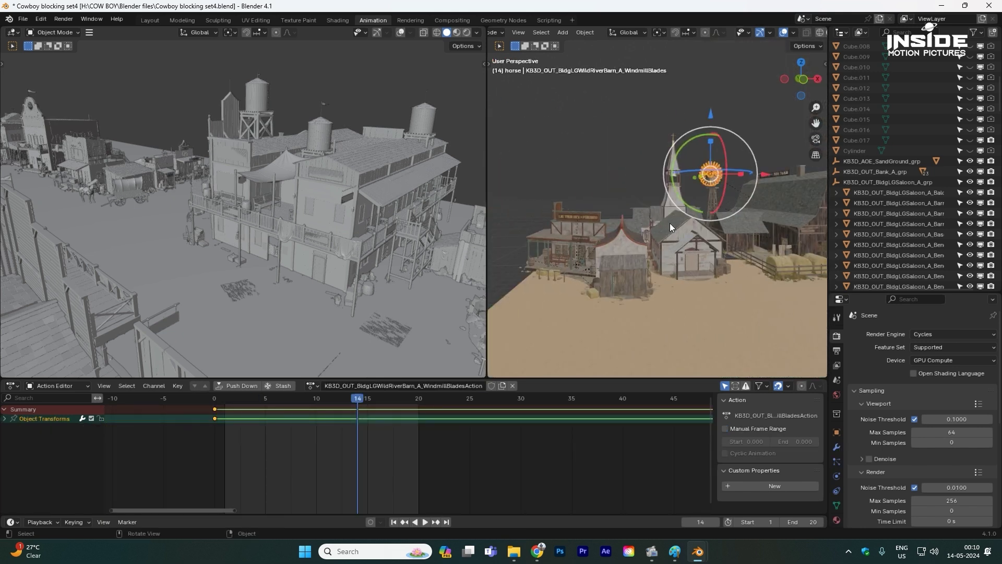
middle_drag(689, 270, 691, 264)
scroll(691, 265, down, 5)
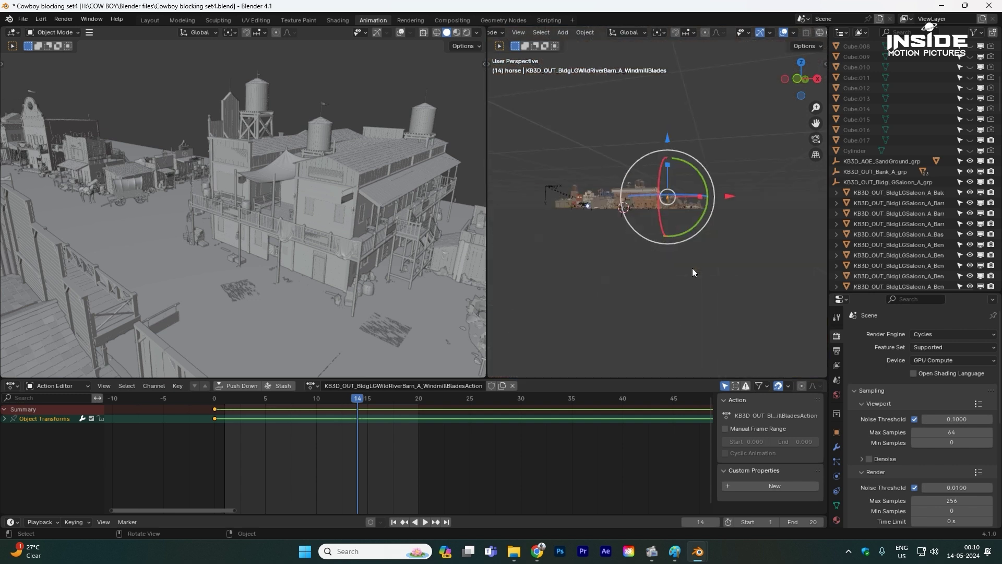
Select the Shot 16 21 camera and examine the street from ground level around it.
scroll(658, 277, up, 3)
scroll(647, 275, down, 10)
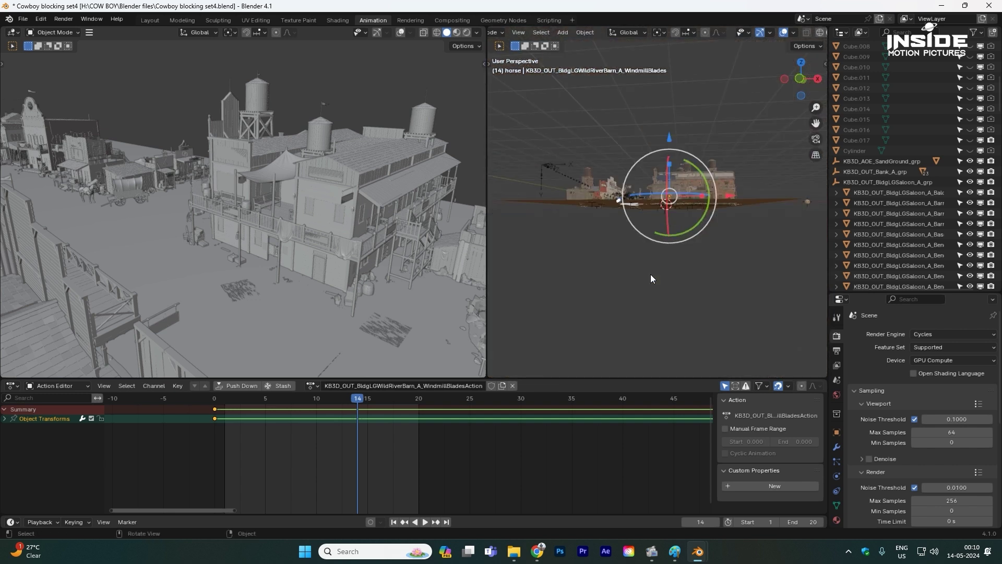
click(649, 238)
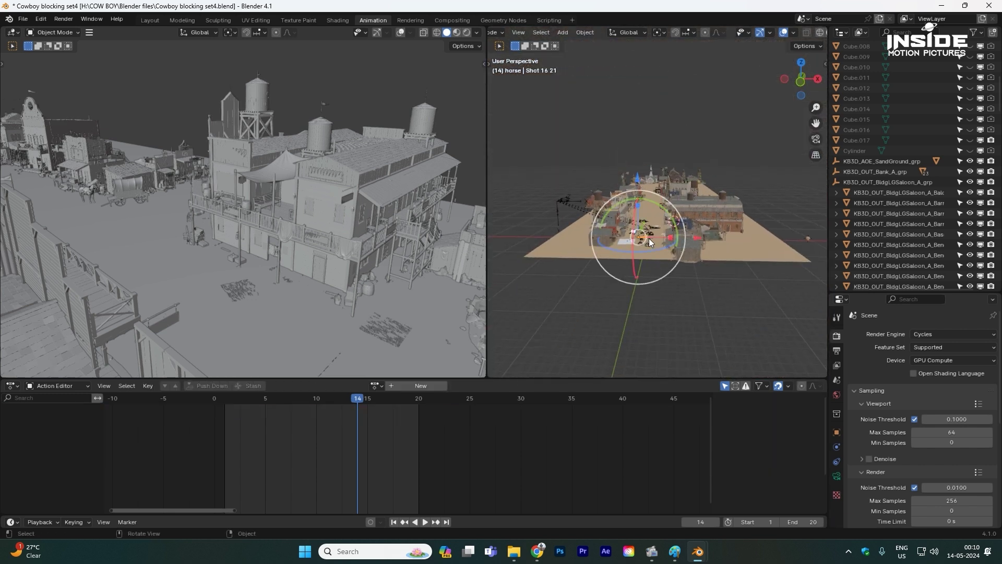
key(KP_Decimal)
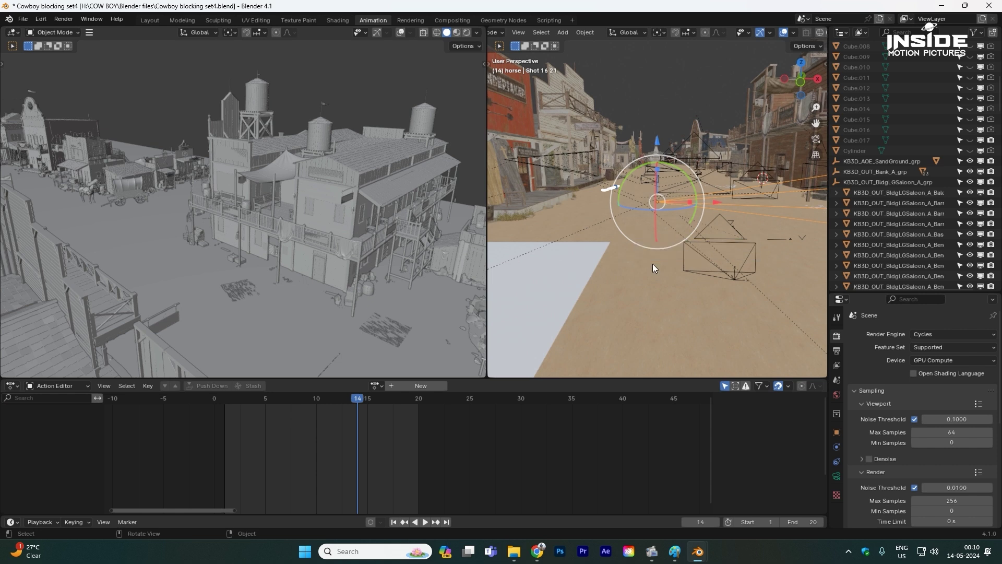
middle_drag(652, 264, 659, 260)
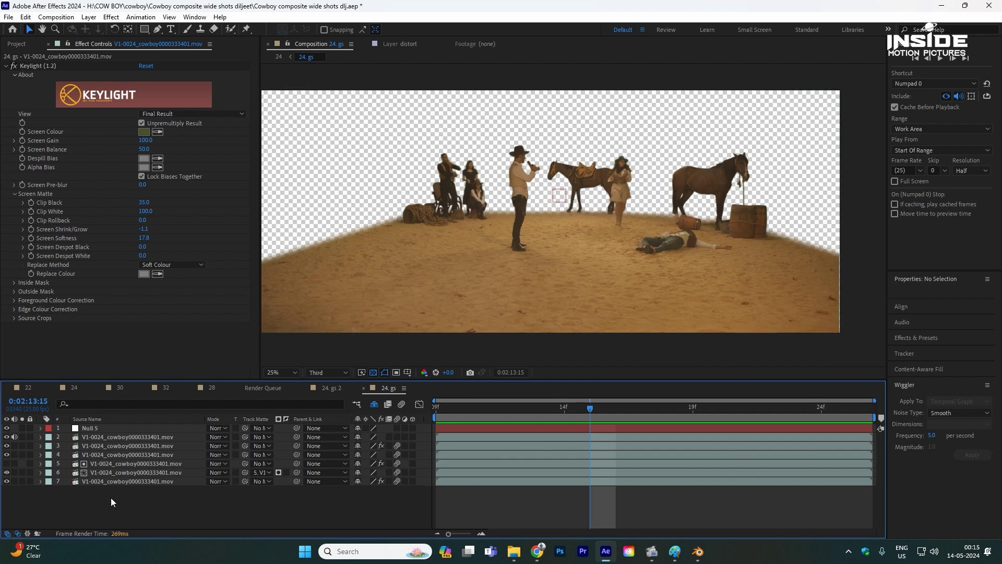
In After Effects, reveal the source clip of the lowest layer in 24. gs and create a new composition from it.
click(118, 481)
right_click(166, 447)
mouse_move(172, 376)
click(288, 388)
drag(48, 356, 33, 374)
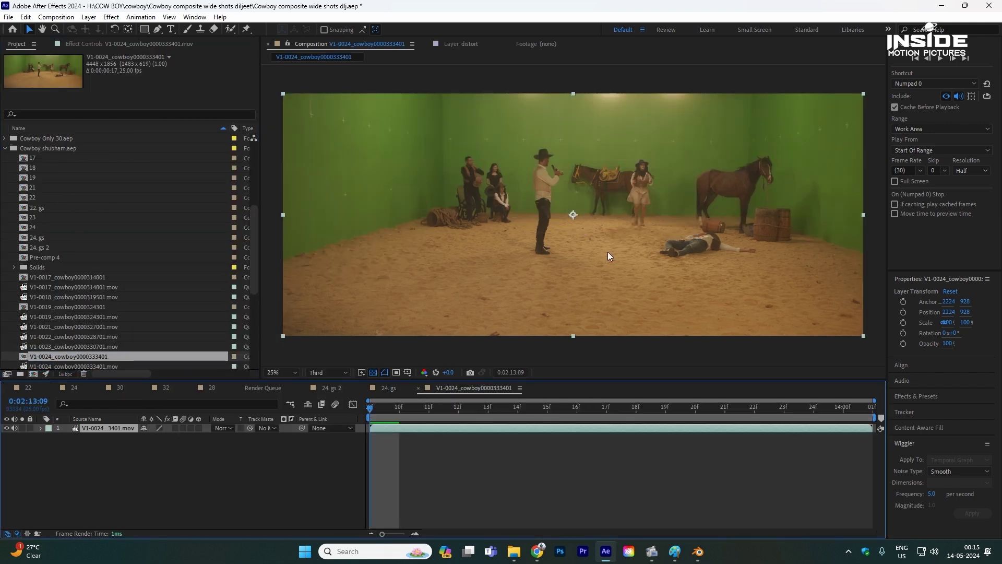
Duplicate the green-screen footage layer once and apply the Keylight (1.2) effect to the upper copy.
key(ctrl+d)
key(ctrl+d)
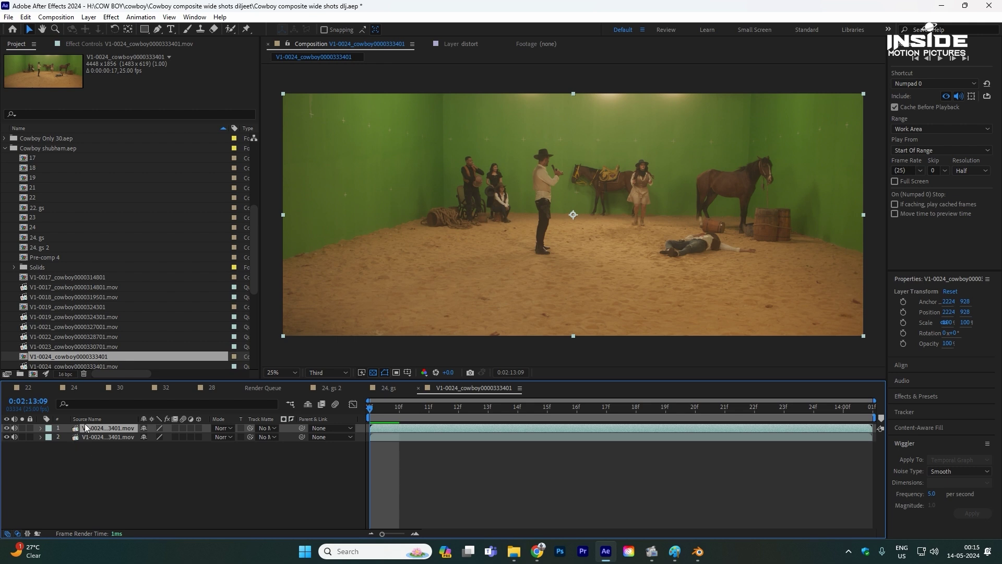
key(ctrl+z)
key(ctrl+space)
text(kryl)
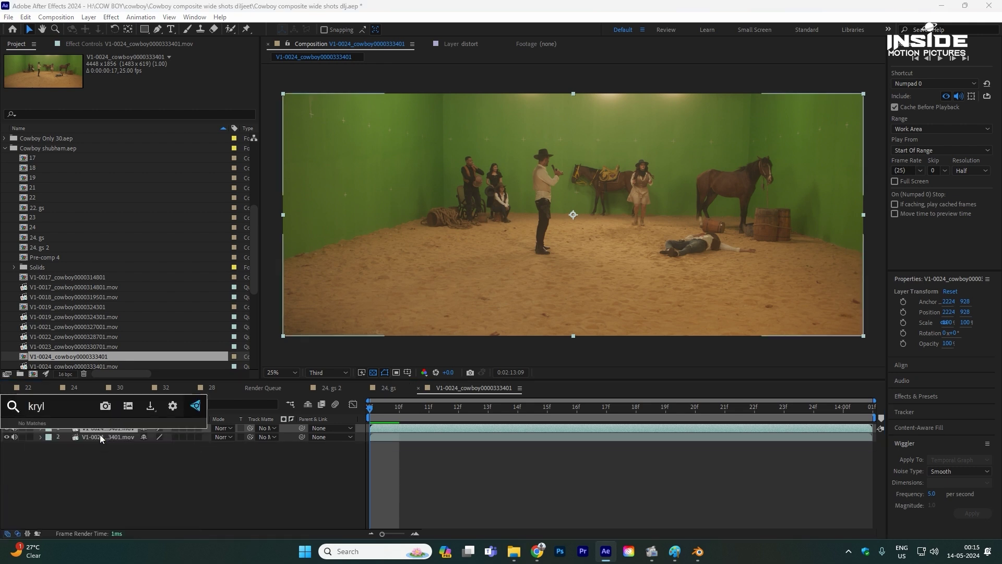
key(BackSpace)
key(BackSpace)
key(BackSpace)
text(ey)
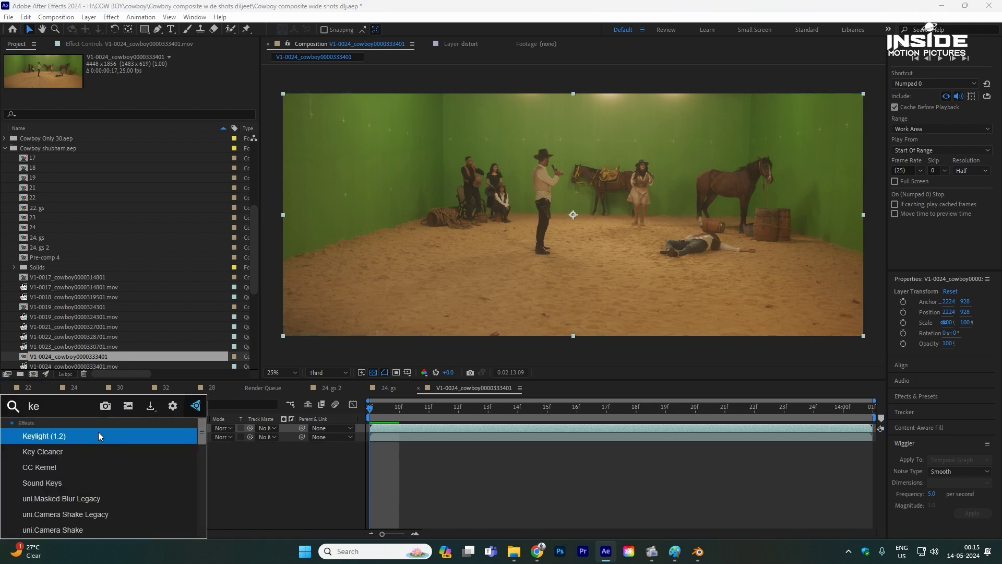
click(76, 437)
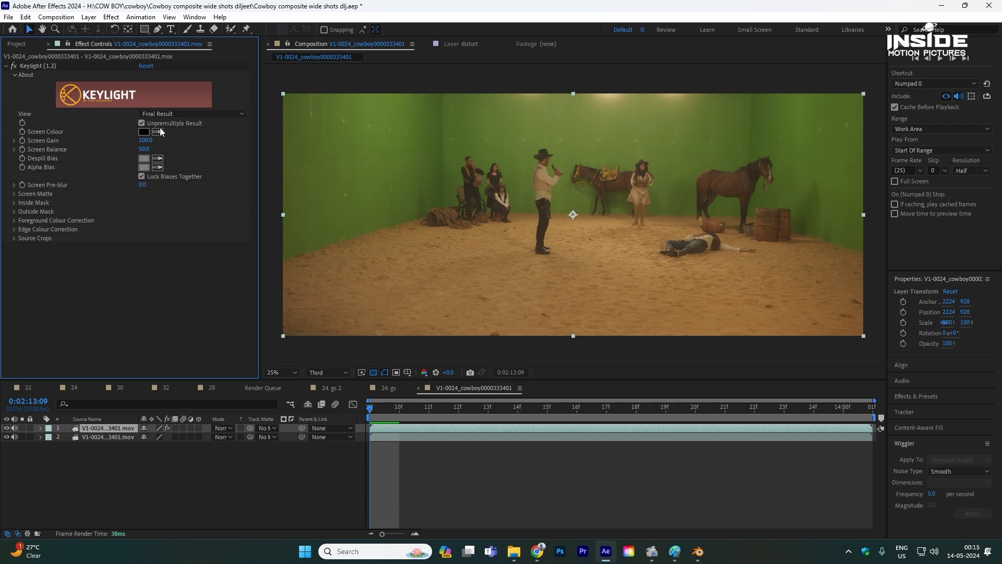
Sample the green as Keylight's screen colour, view the Screen Matte, and set Clip Black to 41 and Clip White to 69.
click(211, 114)
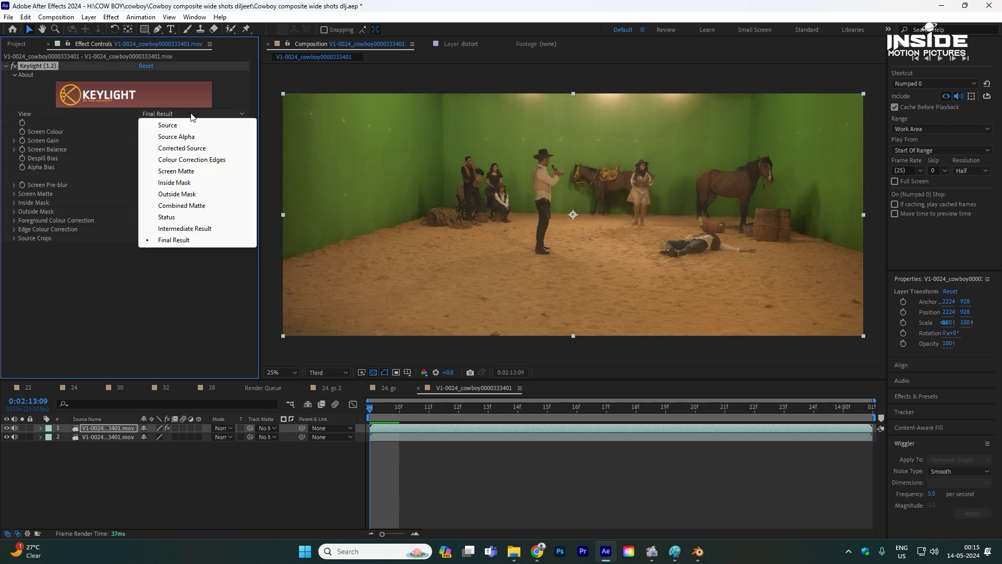
click(180, 171)
click(14, 194)
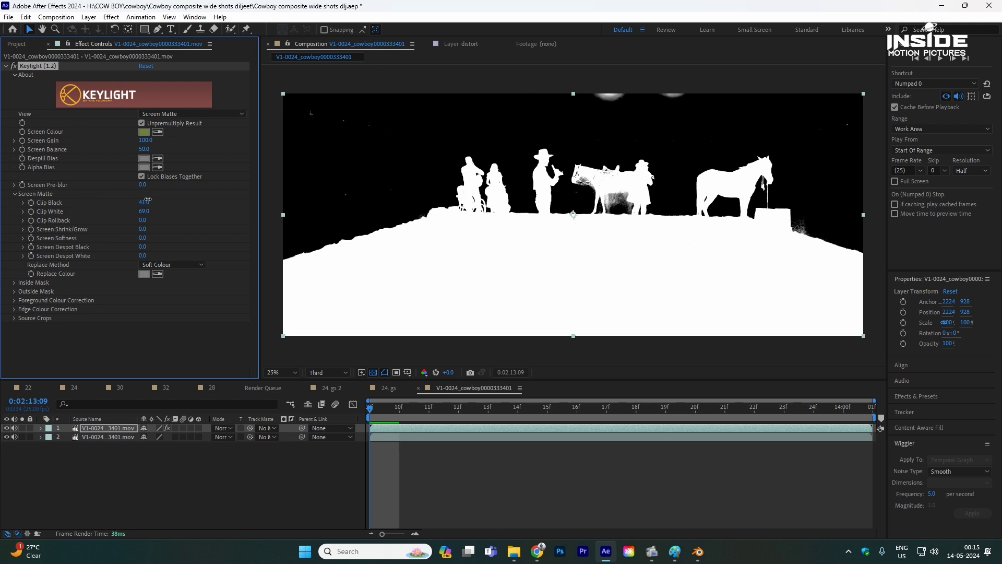
Assign the keyed upper layer as the lower footage layer's track matte and switch it to a luma matte.
drag(250, 436, 112, 429)
click(222, 464)
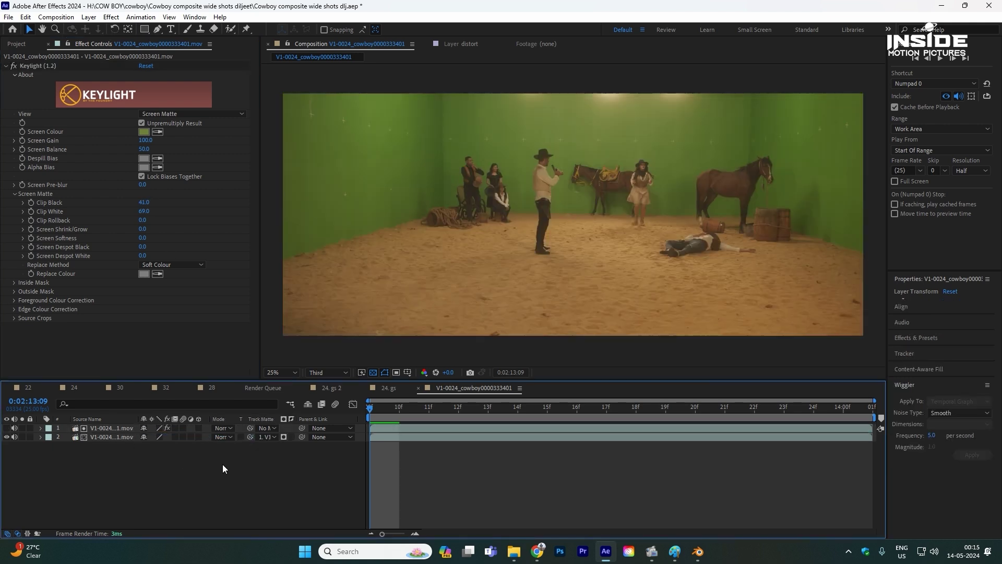
click(284, 436)
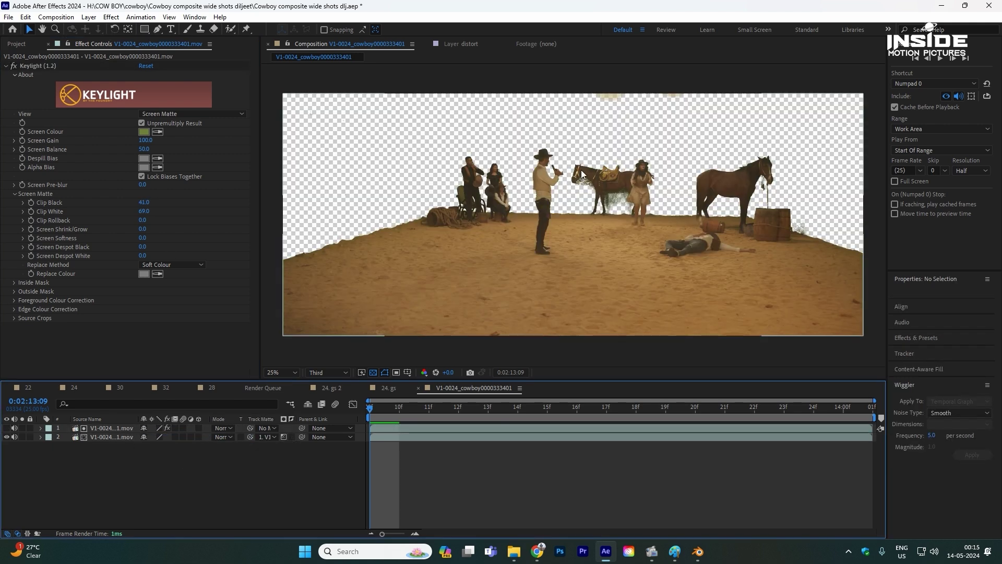
scroll(622, 179, up, 3)
scroll(675, 155, down, 3)
middle_drag(696, 127, 603, 200)
scroll(603, 201, down, 3)
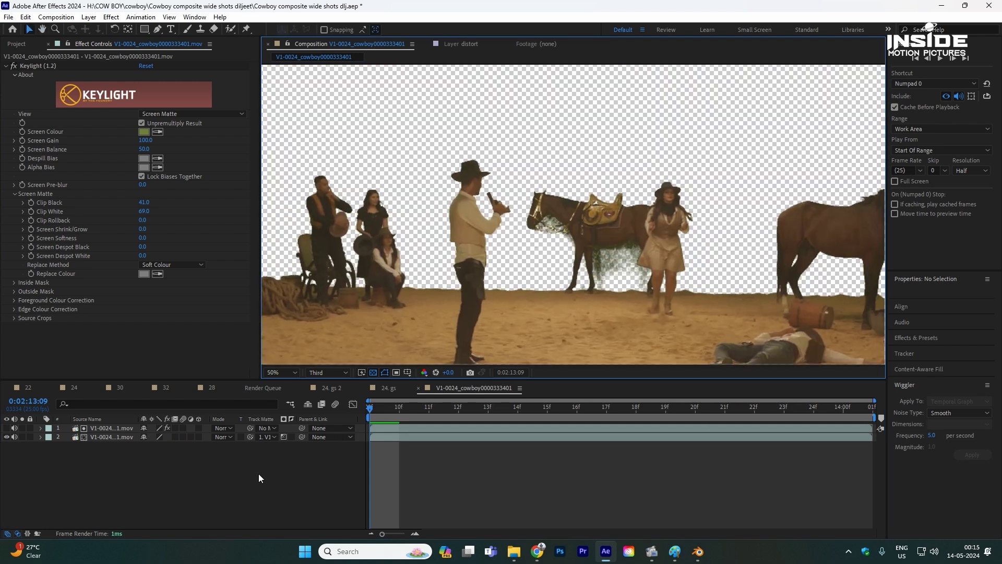
Return to the 24. gs composition and examine layer 3's rotoscoped masks around the actors, horses and props.
click(389, 388)
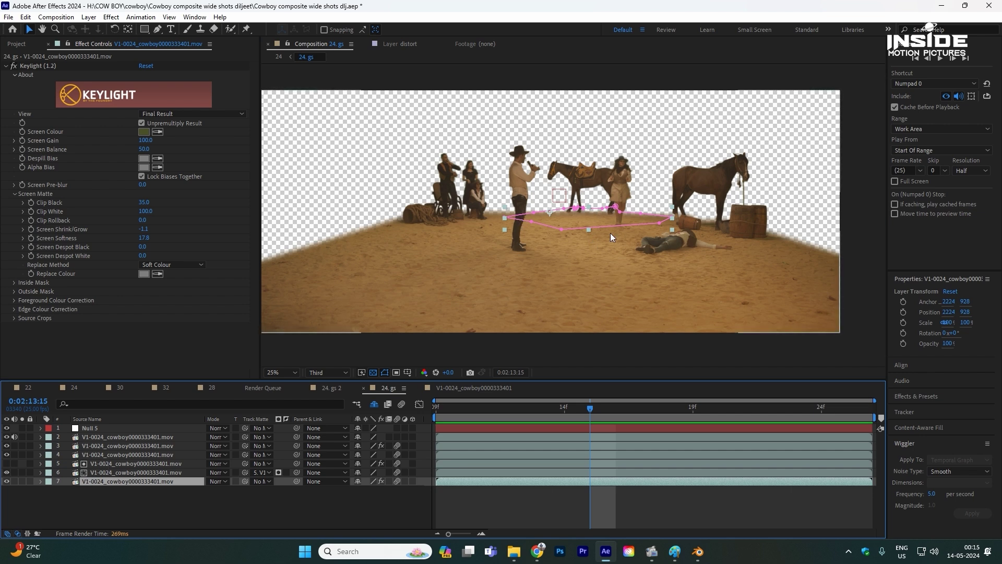
click(89, 455)
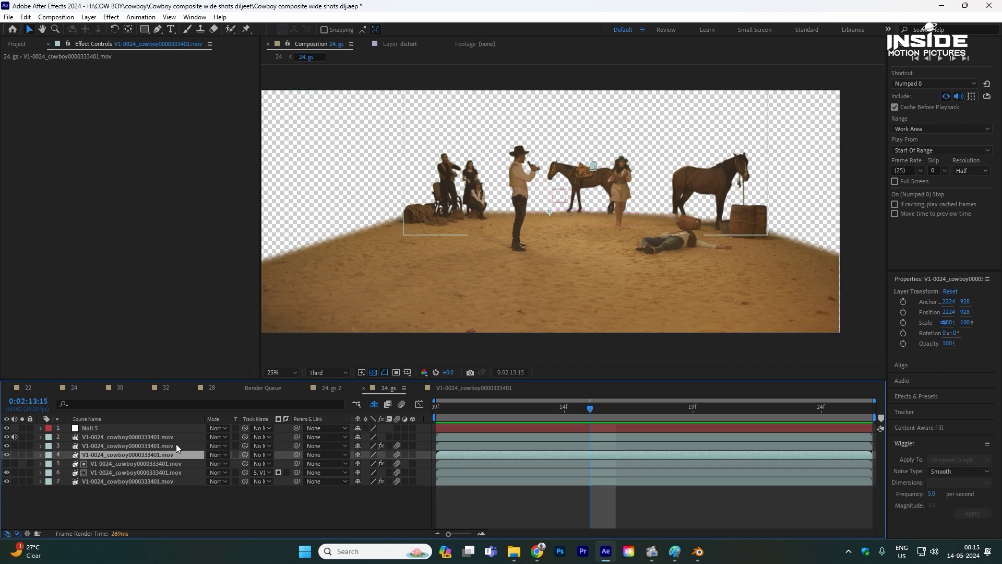
click(110, 447)
key(period)
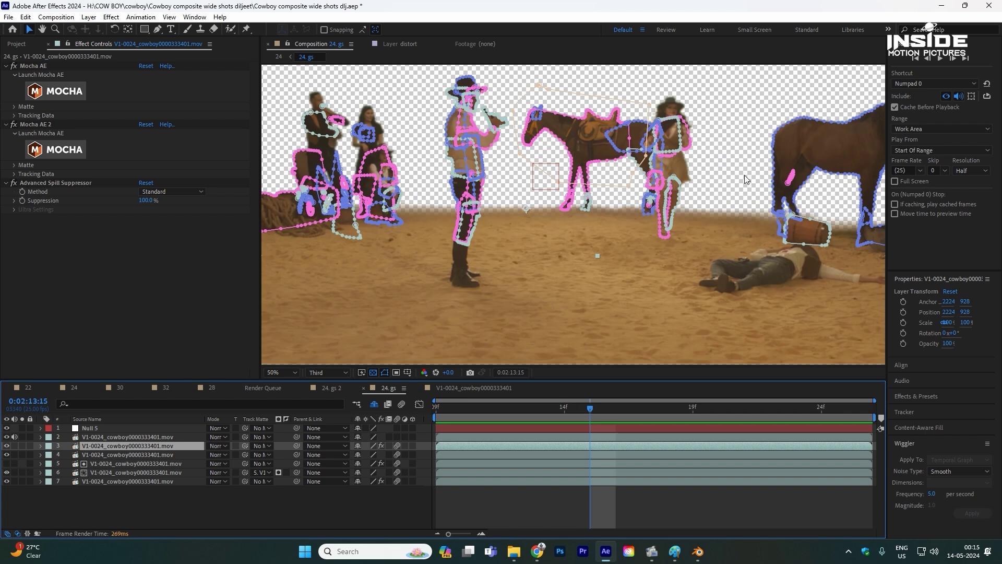
drag(769, 162, 704, 164)
key(v)
middle_drag(317, 198, 405, 192)
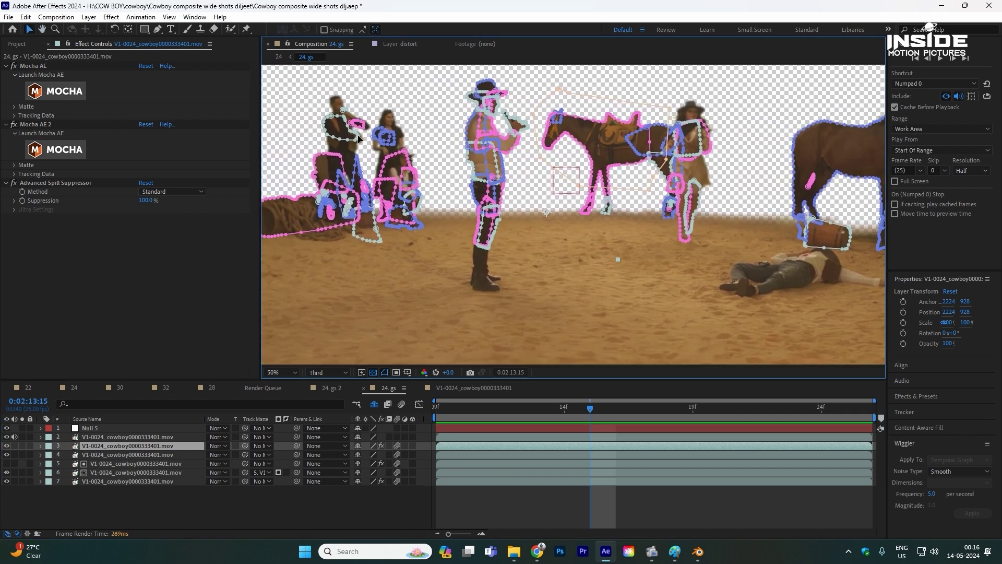
middle_drag(666, 165, 613, 177)
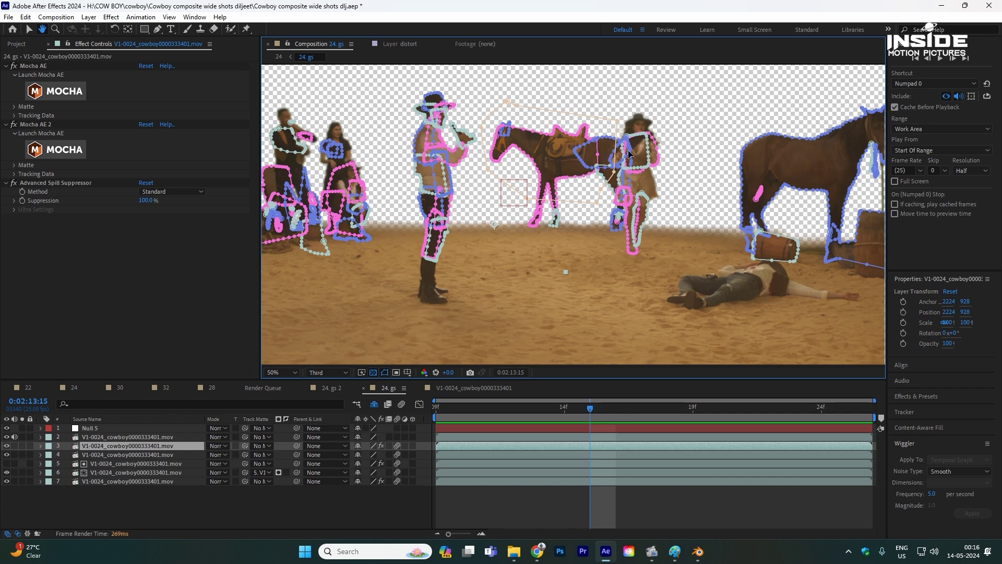
drag(557, 412, 250, 387)
scroll(523, 292, down, 2)
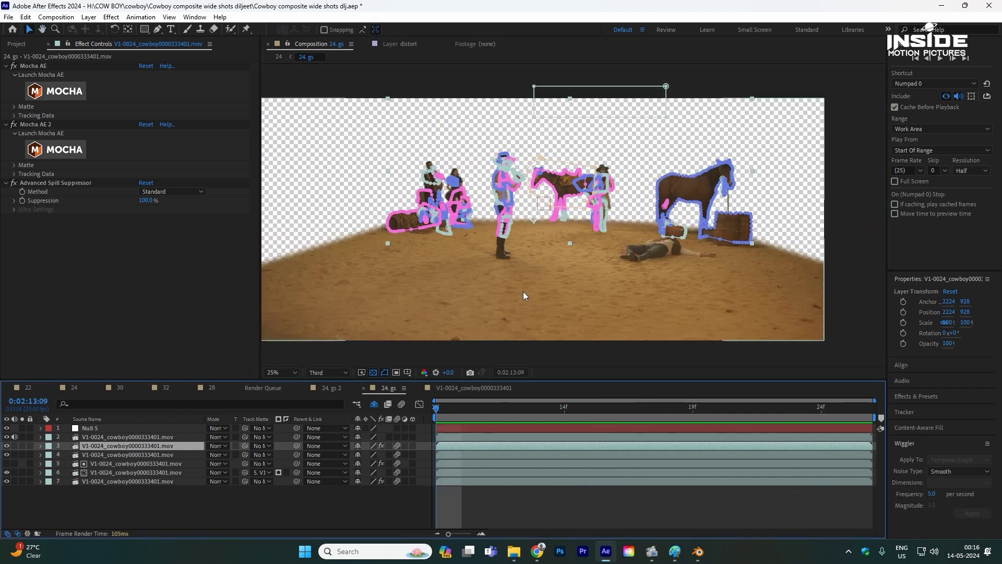
click(456, 77)
middle_drag(463, 169, 477, 189)
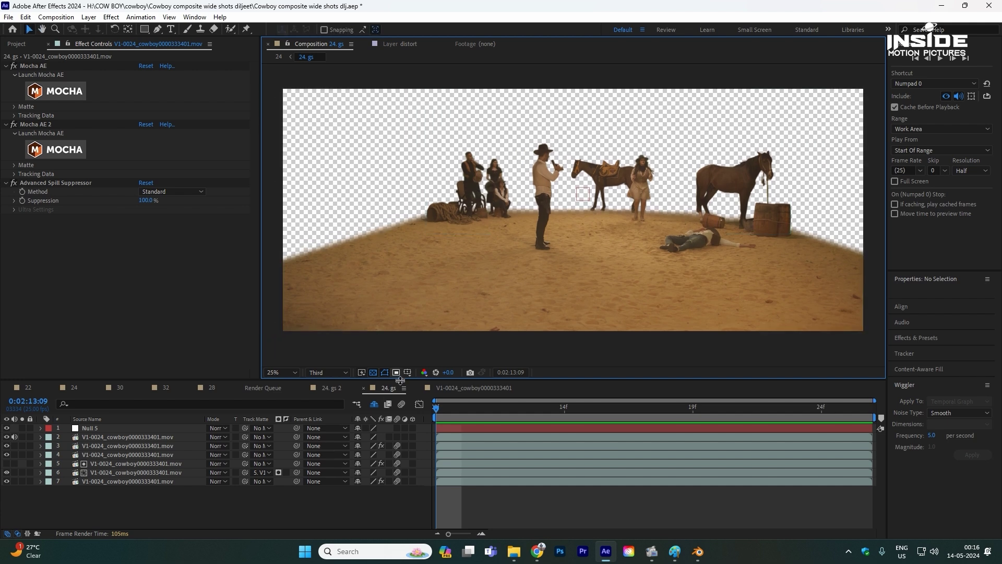
Queue the current 24. gs frame for export as a still image file on the Projects (F:) drive.
click(71, 17)
mouse_move(131, 146)
click(257, 147)
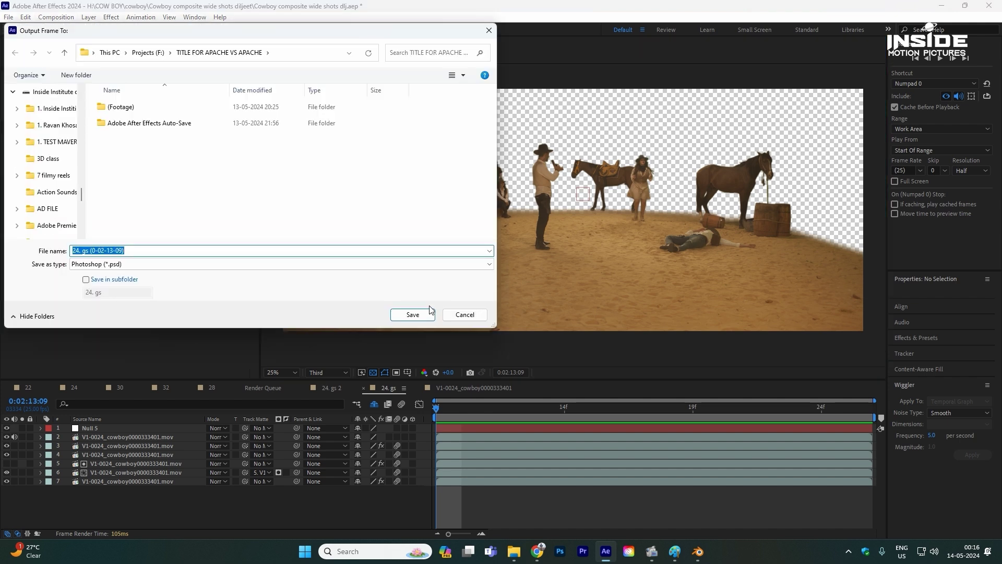
click(148, 53)
scroll(53, 198, down, 3)
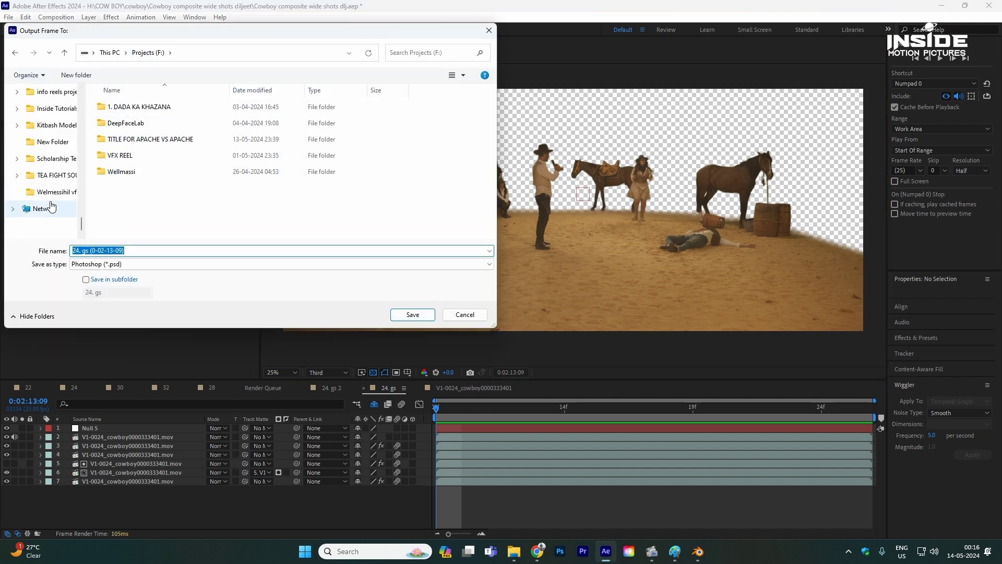
click(414, 314)
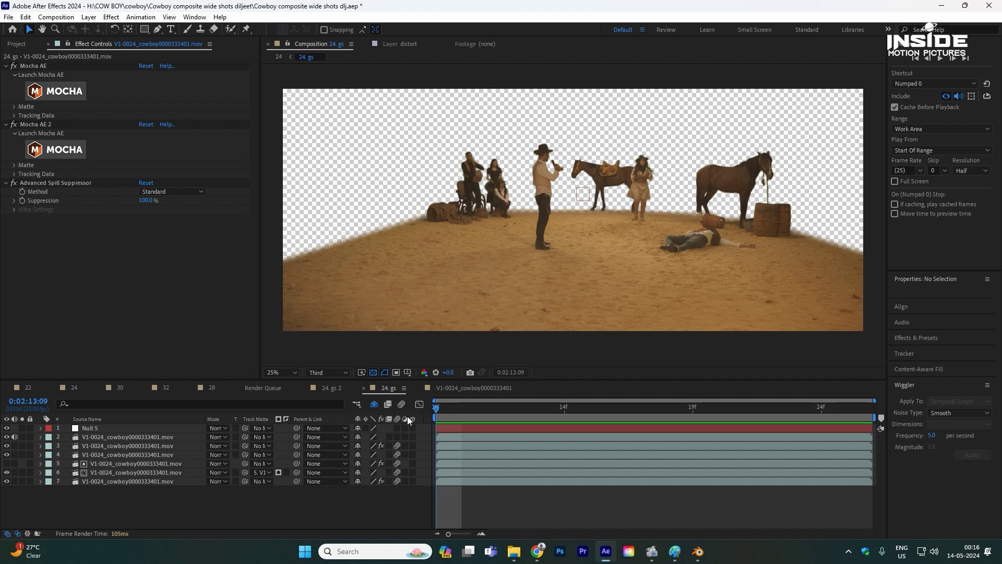
Set the queued 24. gs item's output format to JPEG Sequence, and remove the item from the render queue.
scroll(95, 512, down, 1)
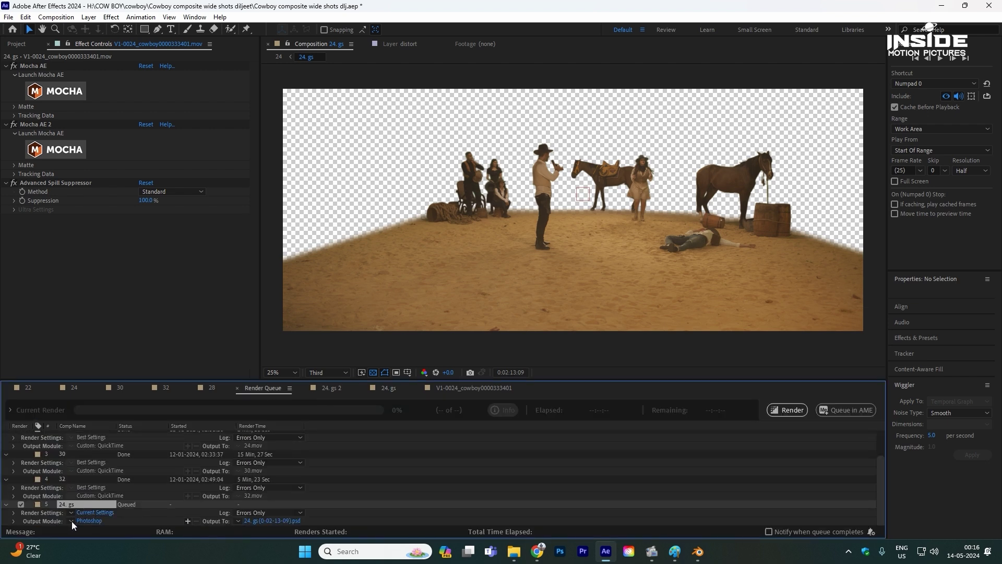
click(86, 520)
click(470, 146)
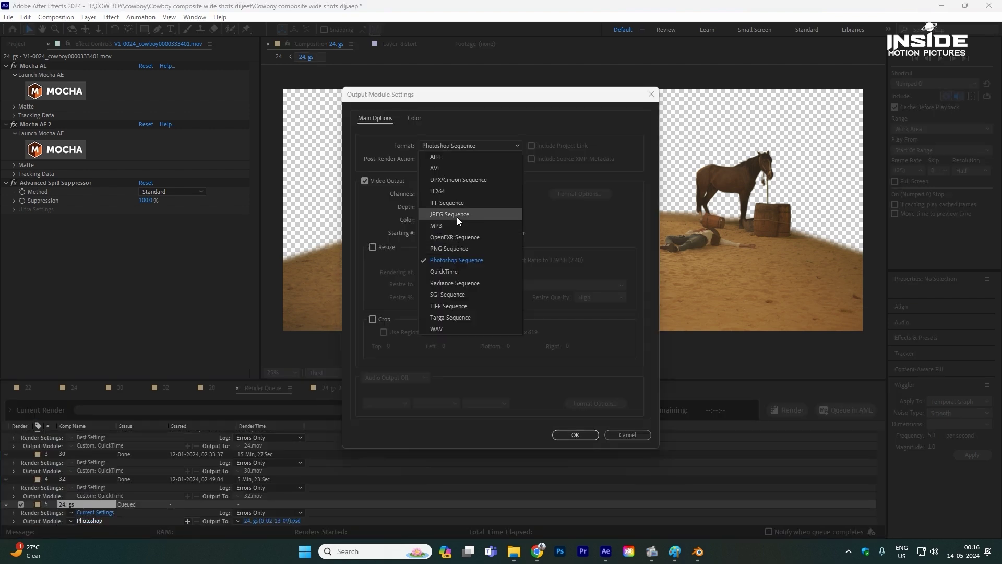
click(456, 216)
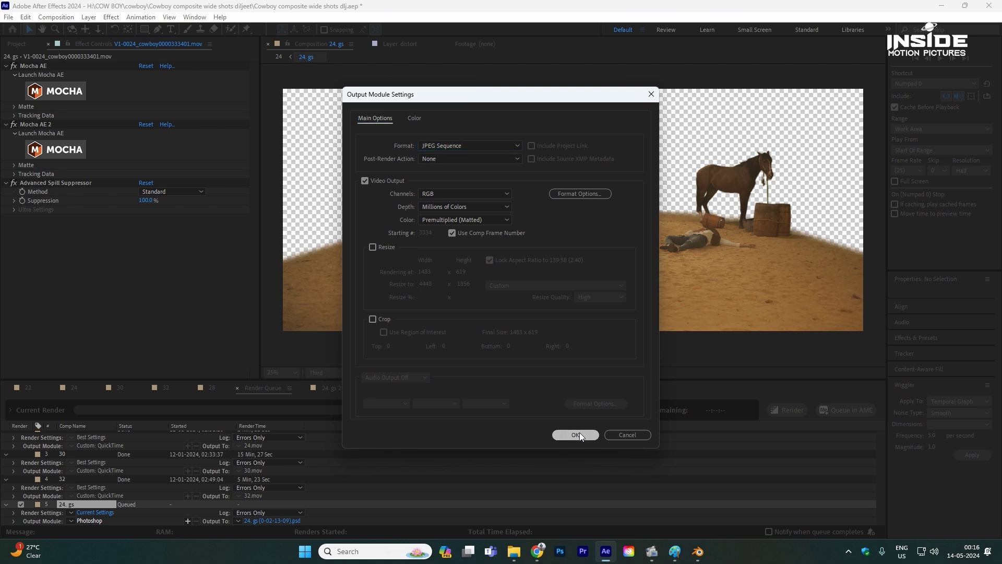
click(576, 435)
click(256, 520)
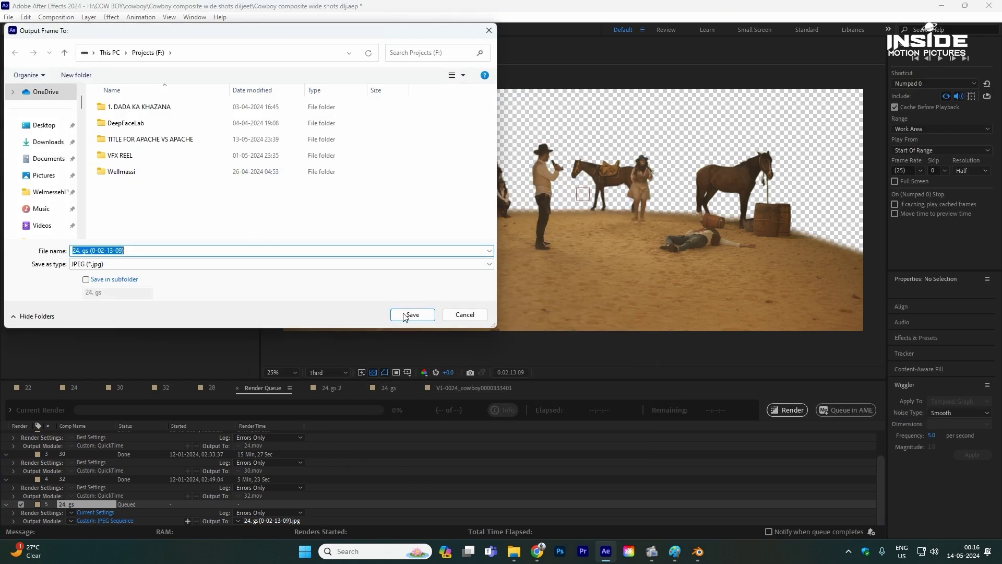
click(465, 314)
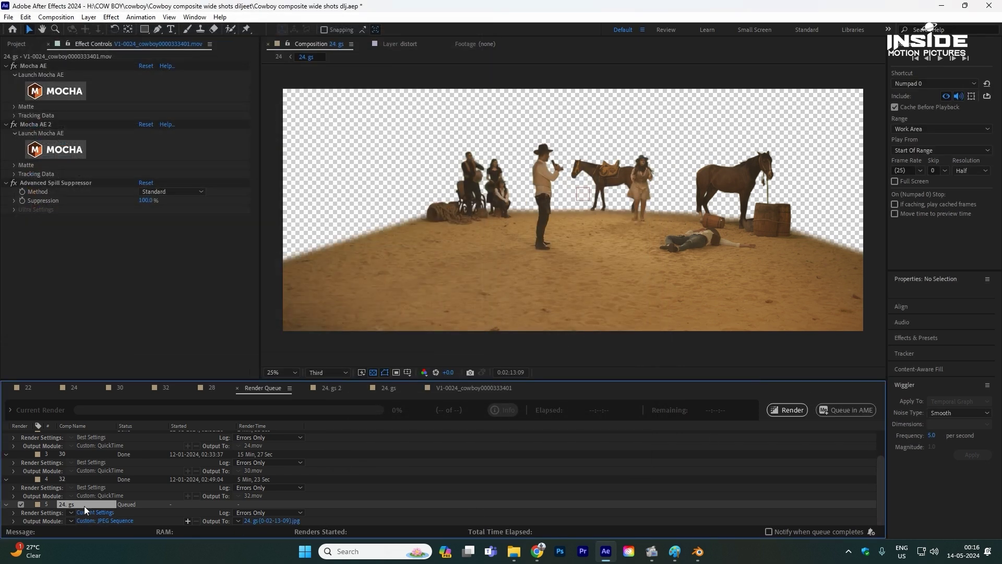
key(Delete)
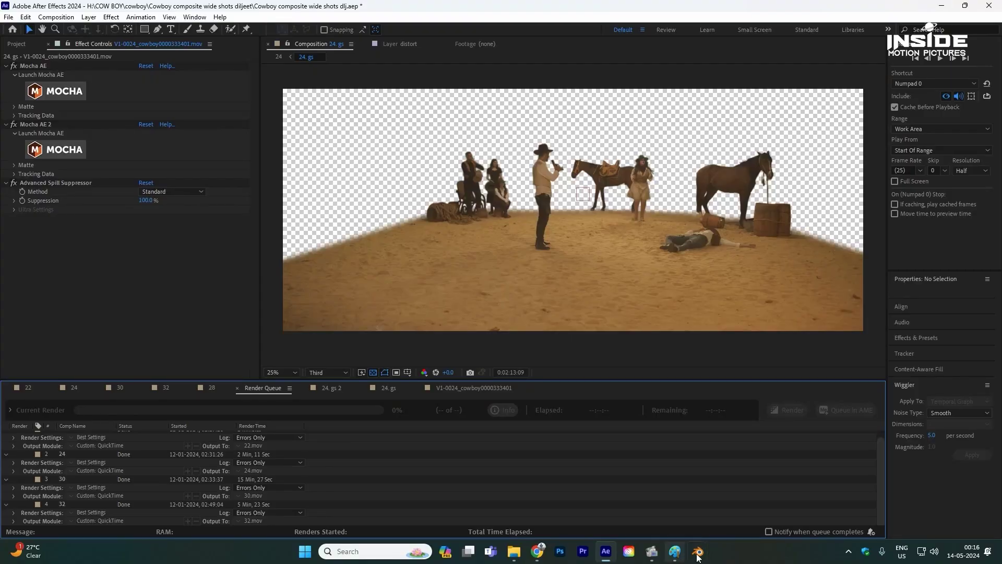
Switch to the tutorial set file in Blender, add a camera on the street ground, and look through it as the active camera.
mouse_move(697, 557)
click(651, 514)
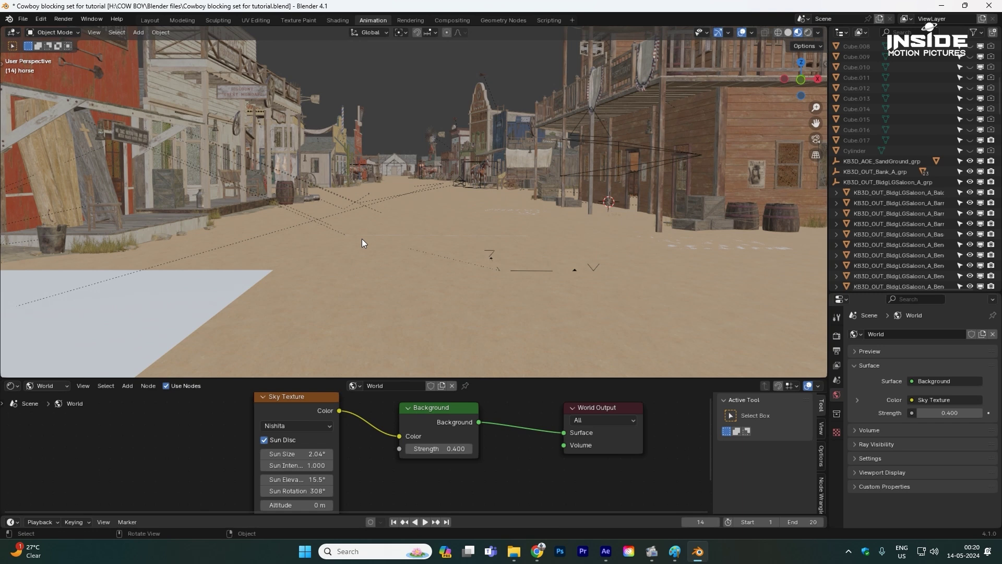
middle_drag(400, 246, 422, 246)
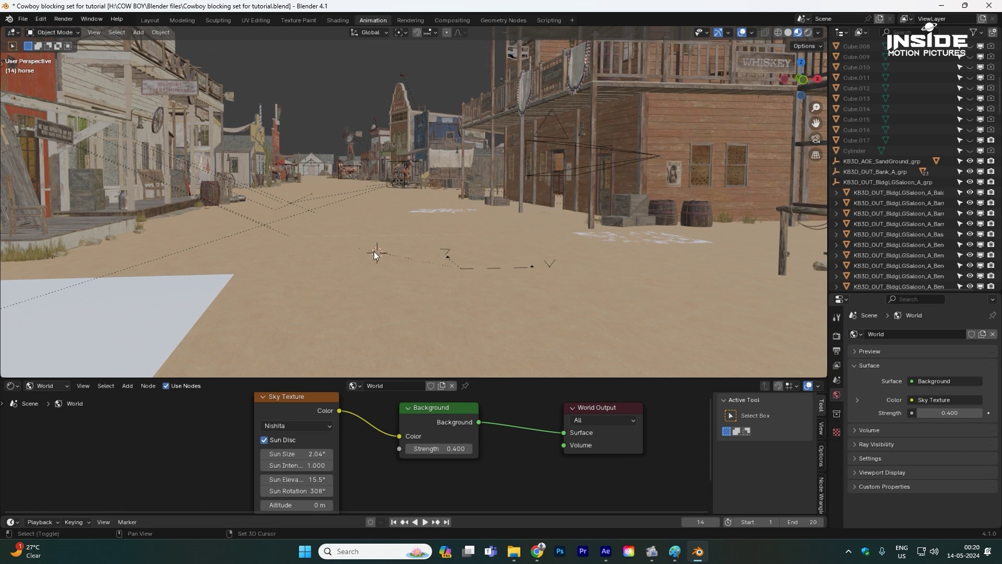
key(shift+a)
click(324, 252)
key(ctrl+KP_0)
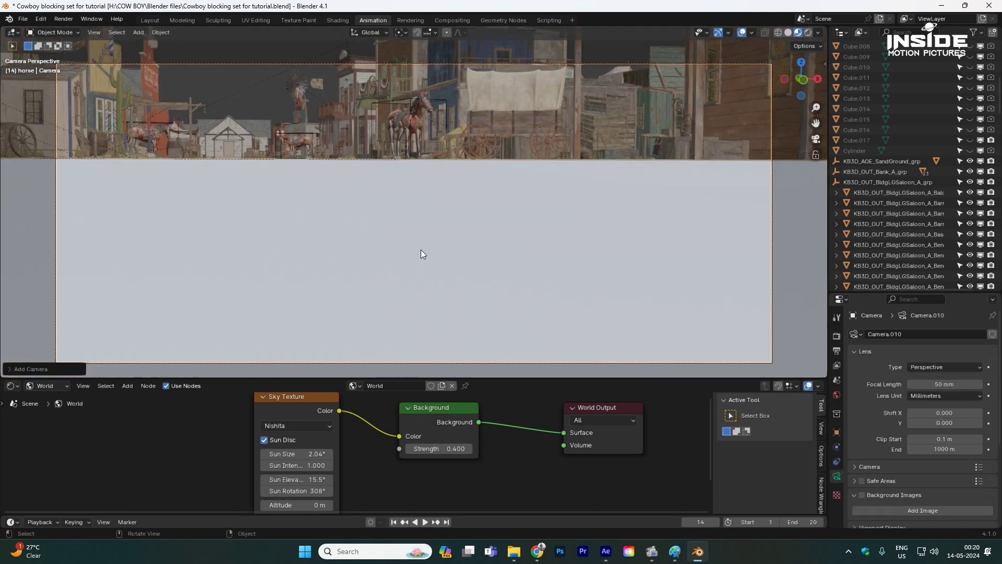
Lock the new camera to the view, reposition it above ground looking down the western street, and release the lock.
scroll(422, 253, down, 1)
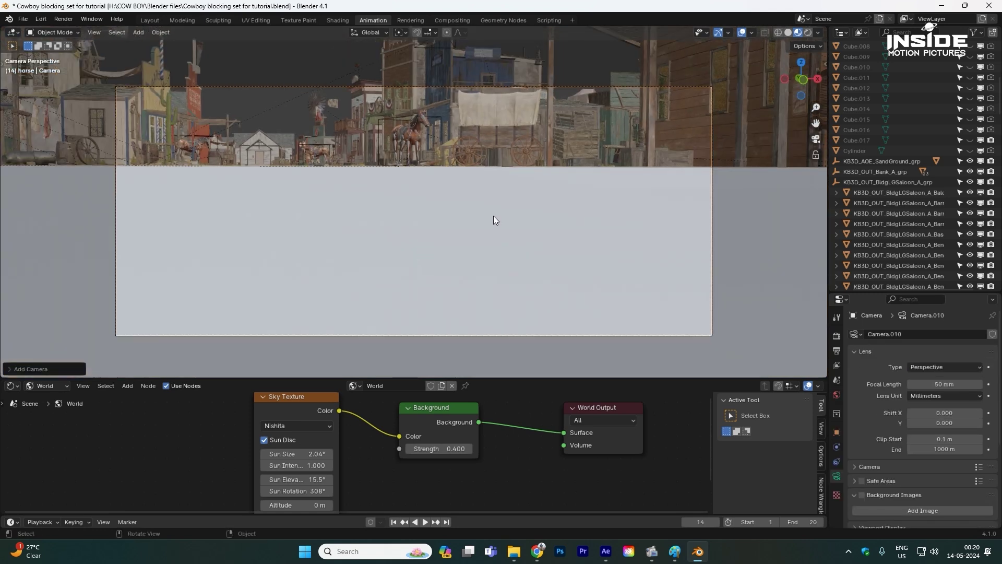
key(n)
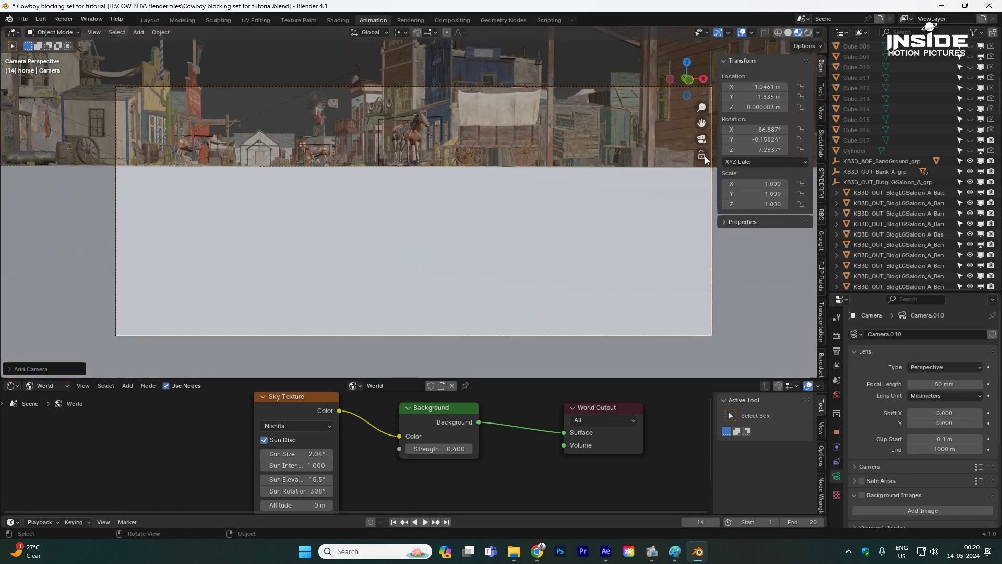
click(822, 113)
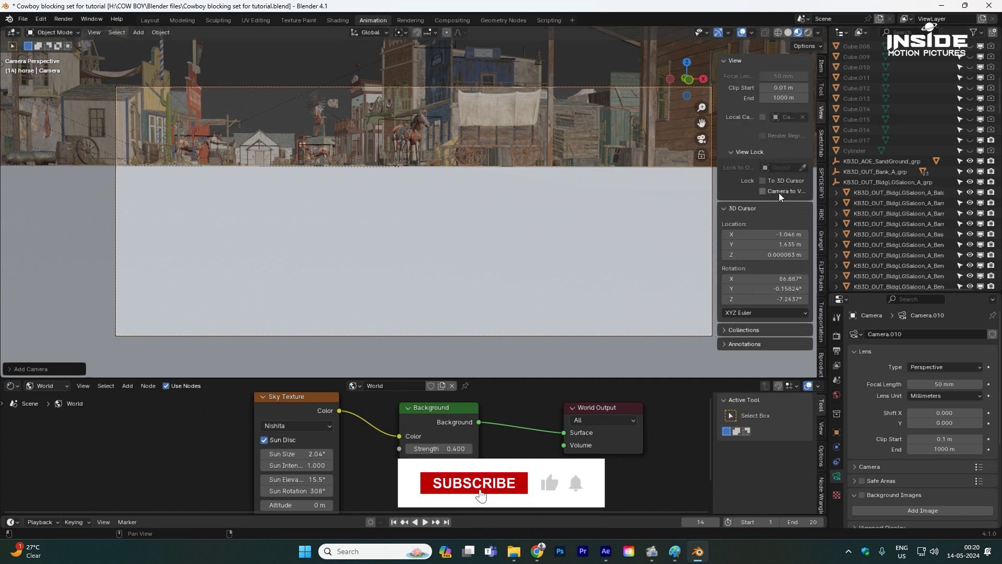
click(763, 191)
drag(723, 192, 701, 194)
middle_drag(440, 200, 470, 227)
click(752, 191)
key(KP_0)
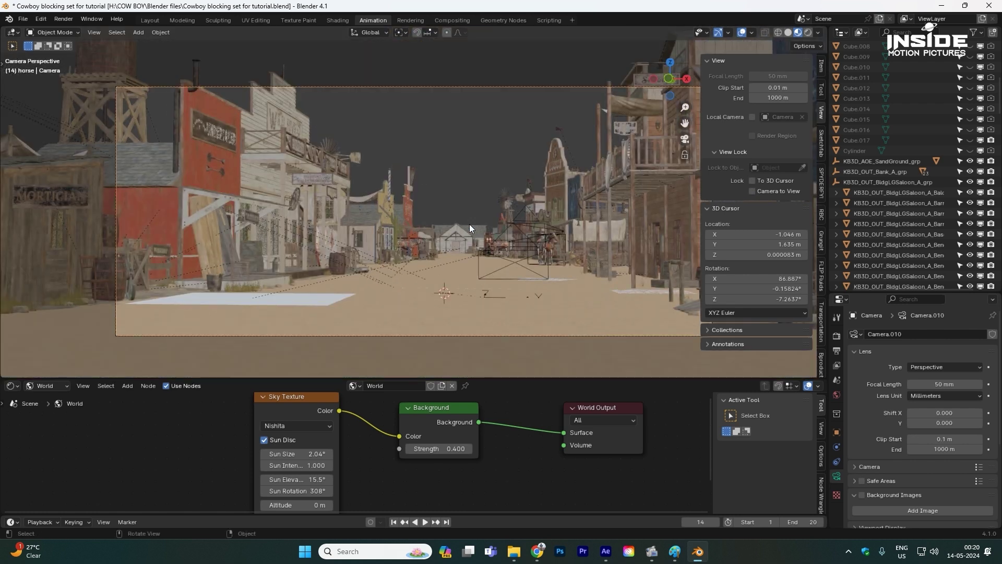
Enable background images for the camera and load 24.png as its reference image.
scroll(862, 448, down, 5)
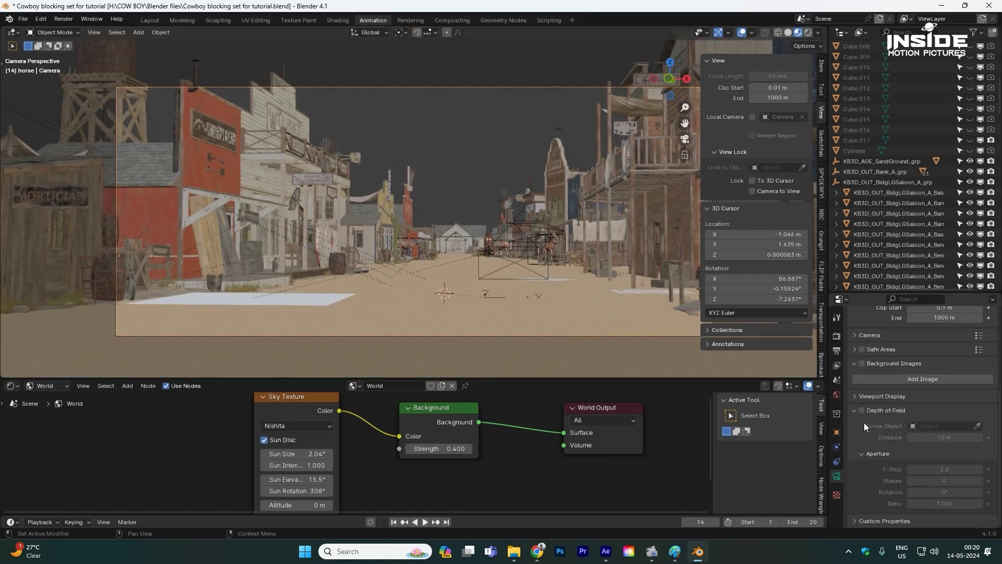
scroll(875, 364, up, 1)
click(859, 383)
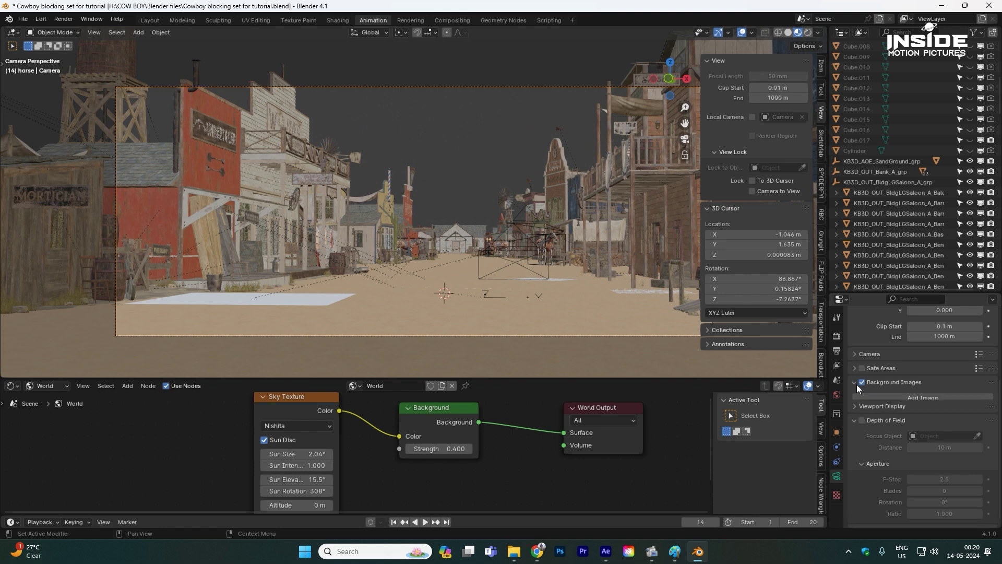
click(911, 398)
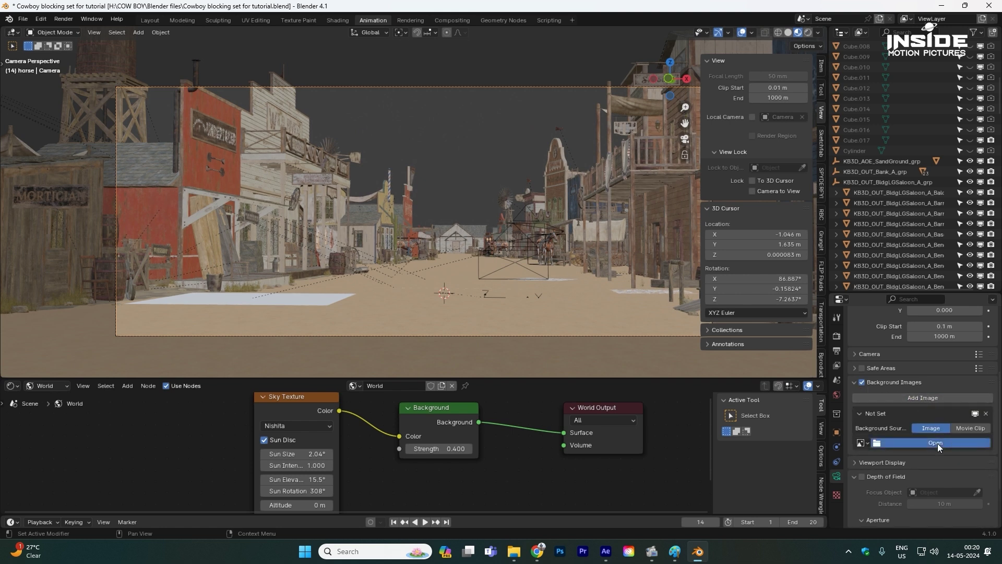
click(937, 443)
double_click(374, 172)
double_click(387, 174)
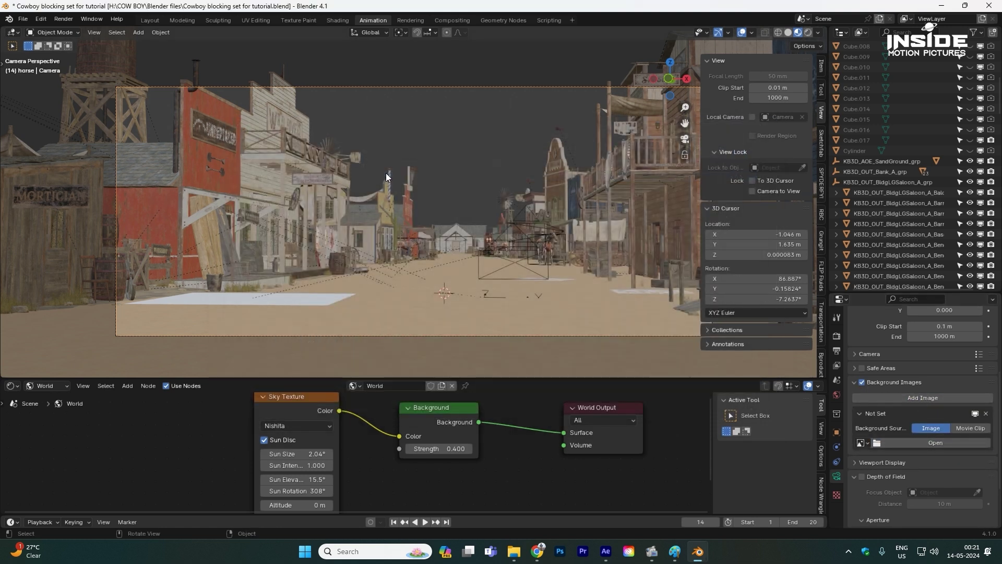
shift+middle_drag(562, 246, 538, 249)
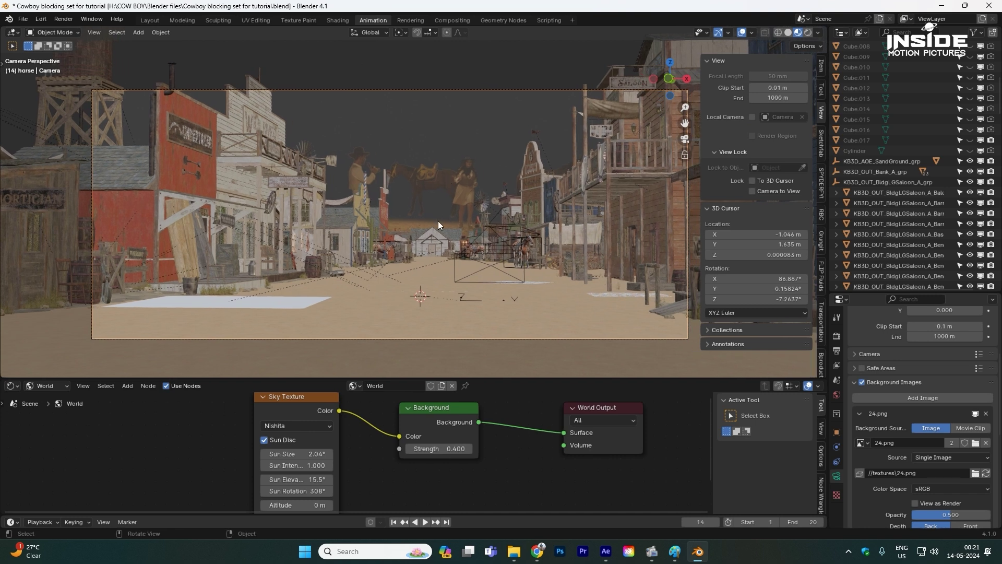
Display the 24.png background image in front of the scene at an opacity of 1.000.
scroll(908, 428, down, 8)
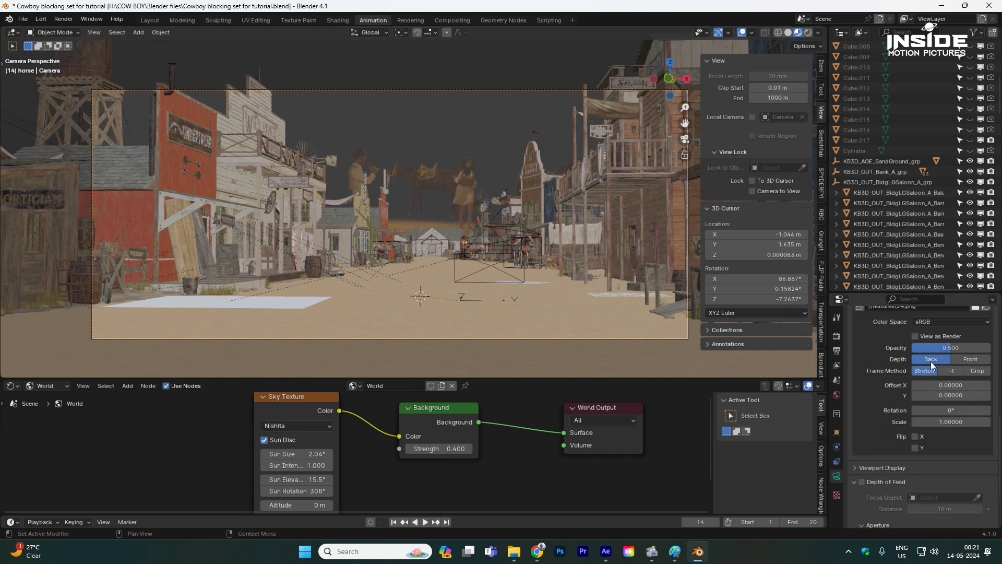
click(961, 359)
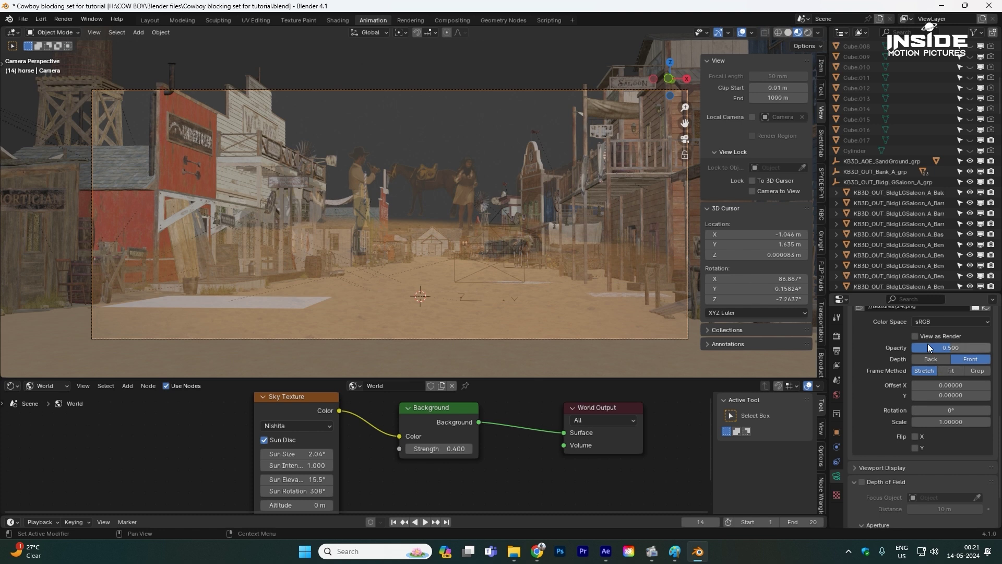
drag(929, 347, 971, 348)
middle_drag(521, 290, 520, 296)
key(KP_0)
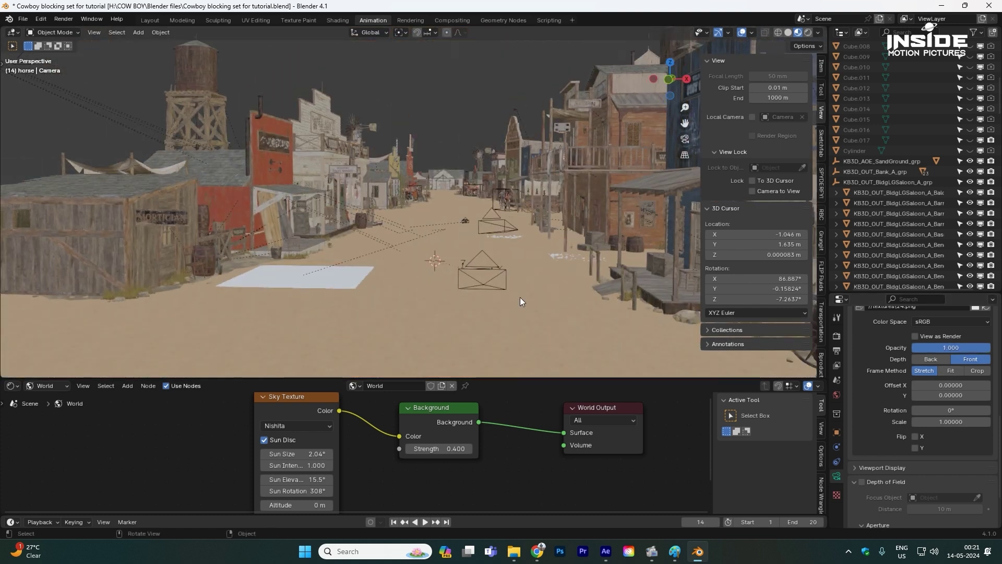
Lock the camera to the view, align the street roughly with the actors' ground, and set the focal length to 35 mm.
click(751, 191)
middle_drag(421, 254, 413, 227)
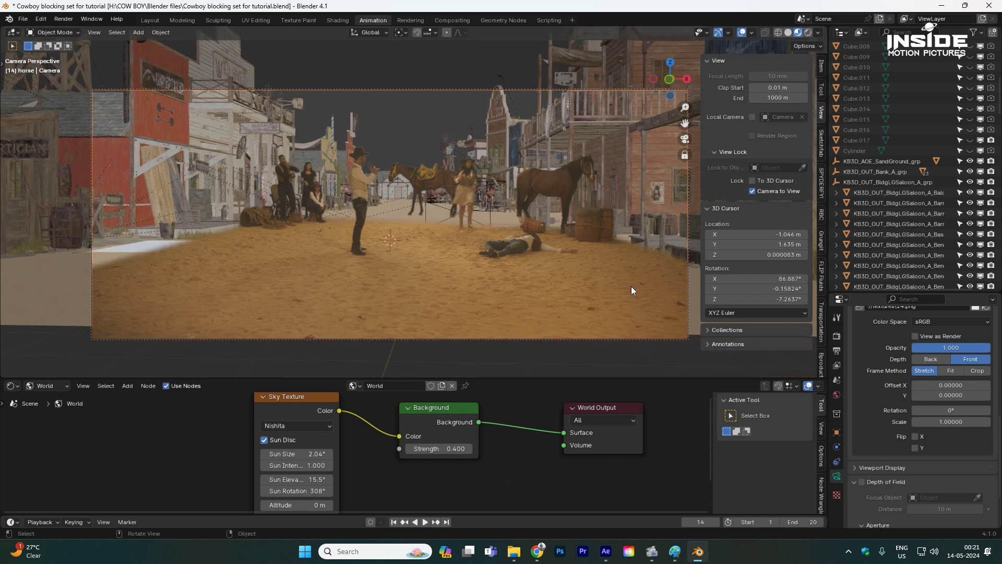
scroll(930, 386, up, 10)
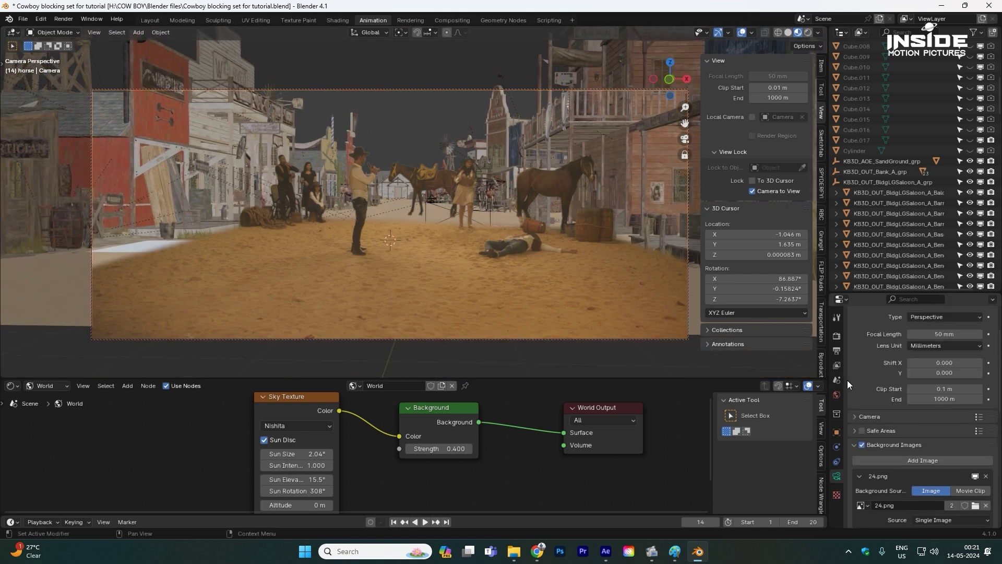
scroll(882, 386, up, 3)
click(947, 385)
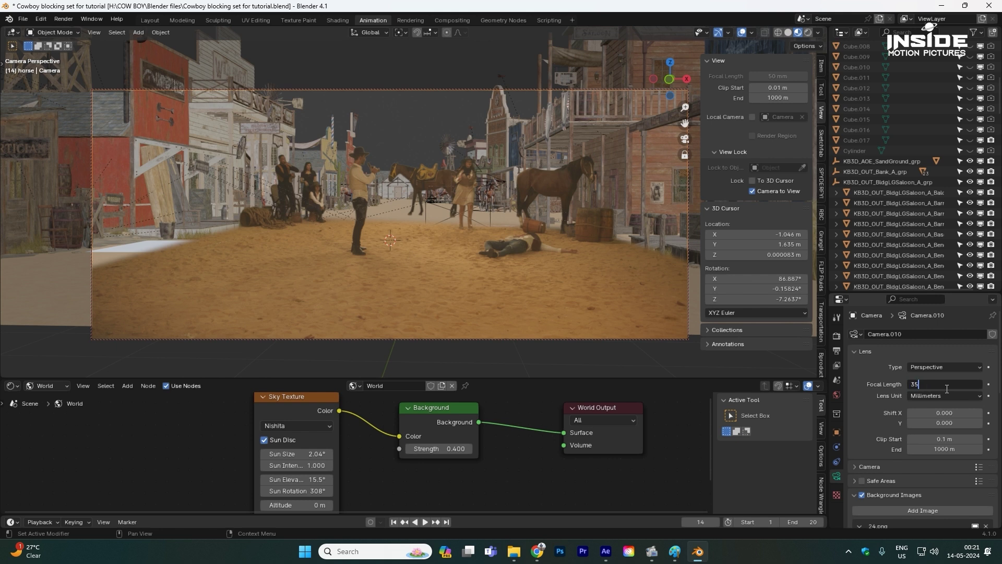
text(35)
key(Return)
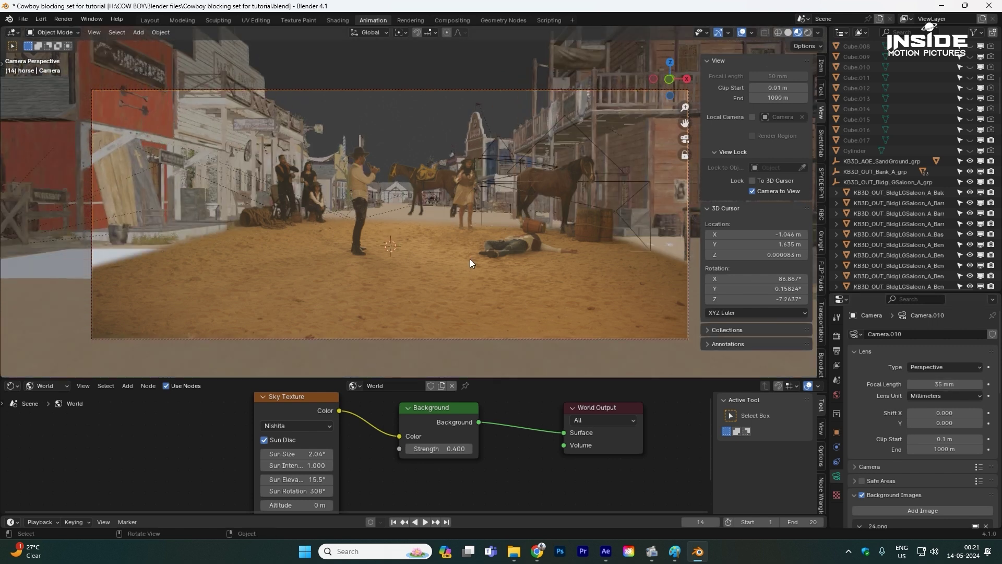
Refine the camera's position and angle to match the footage perspective, and unlock the camera from the view.
scroll(471, 260, down, 2)
scroll(498, 251, up, 2)
mouse_move(505, 244)
middle_down()
mouse_move(493, 252)
mouse_move(512, 227)
mouse_move(513, 236)
mouse_move(502, 234)
middle_up()
click(752, 191)
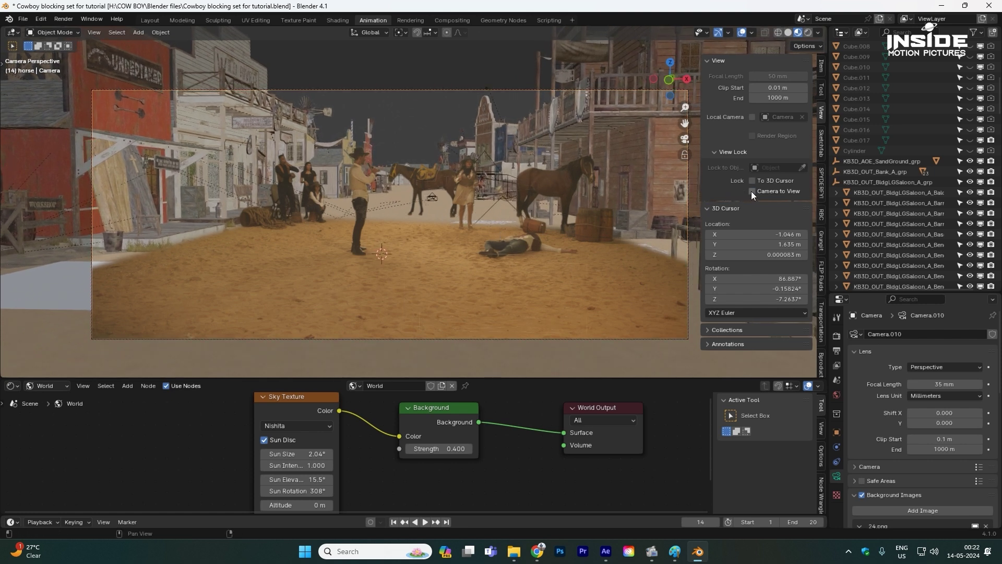
middle_drag(543, 221, 564, 205)
key(KP_0)
Raise the camera's passepartout opacity to black out the area outside the frame.
scroll(895, 448, down, 10)
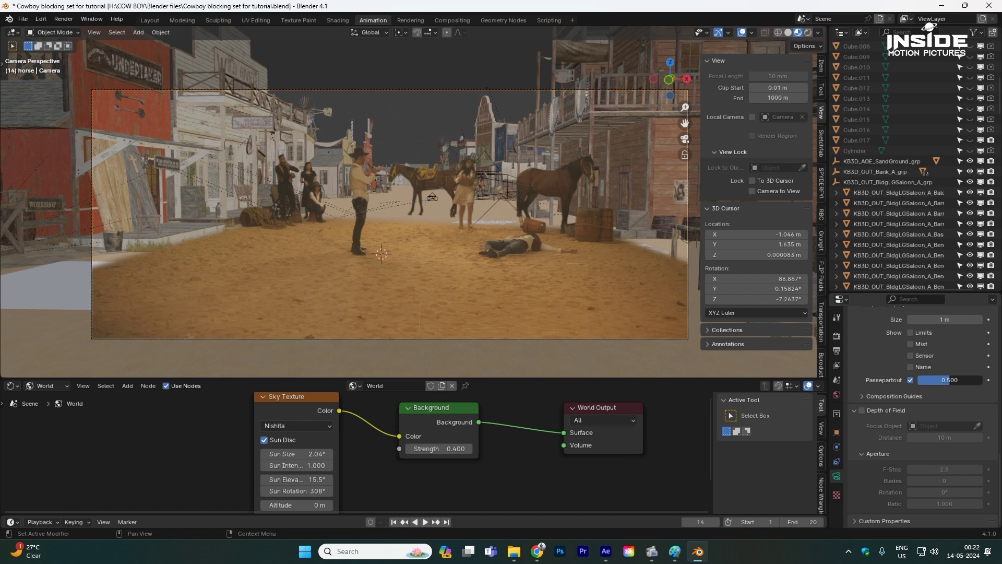
drag(948, 380, 982, 379)
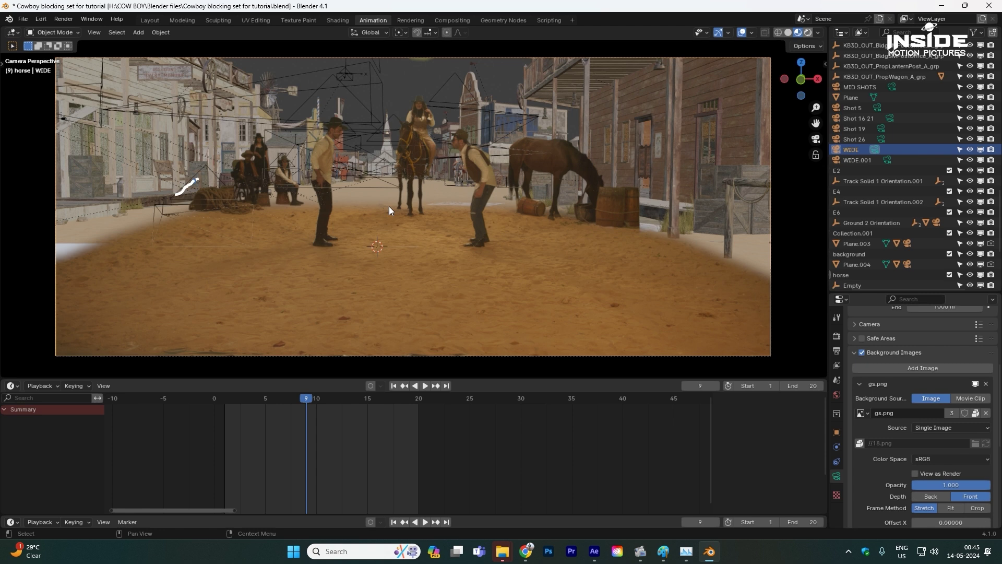
Show the WIDE camera view in rendered shading, and replace the timeline with the Shader Editor for the world.
key(z)
key(8)
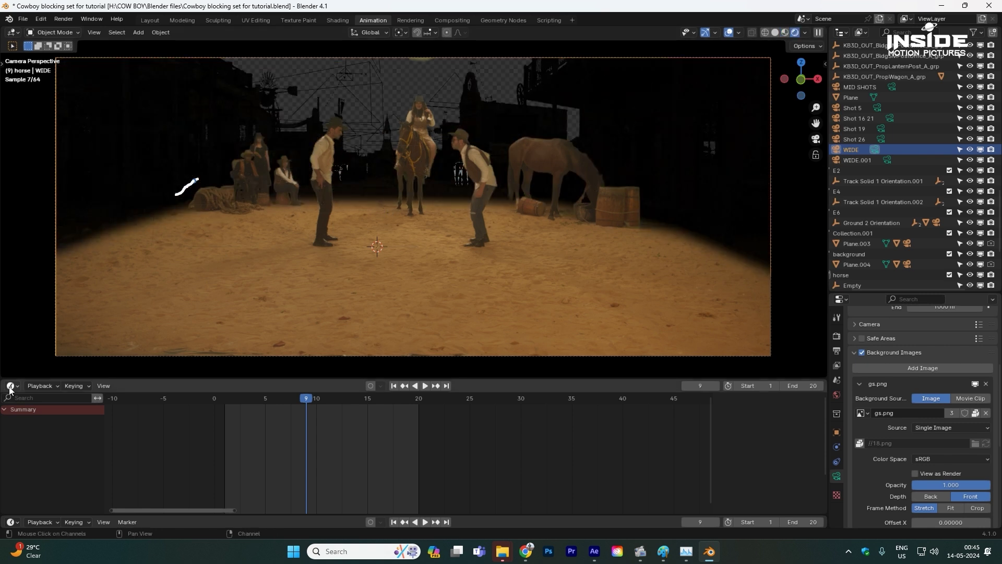
click(10, 386)
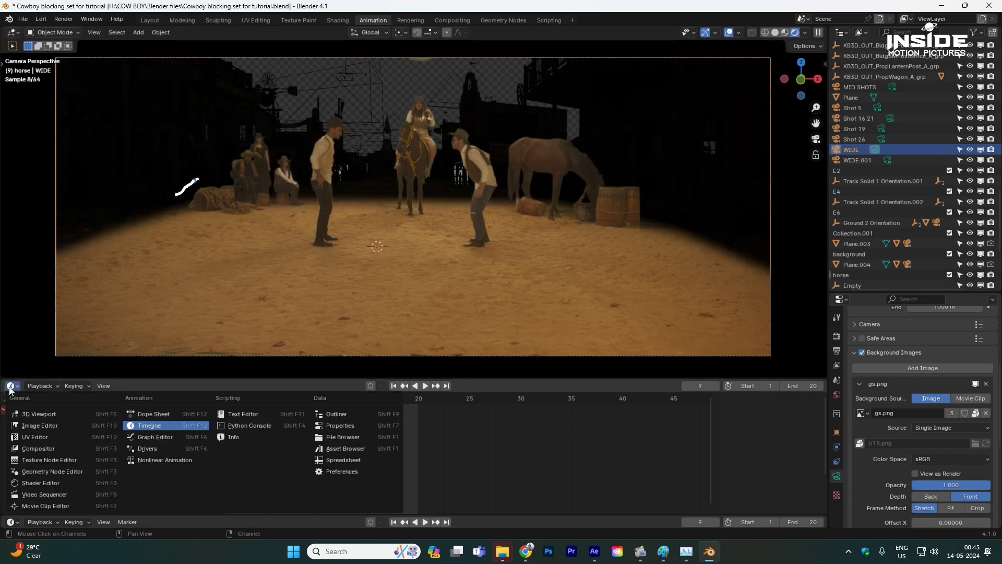
click(44, 481)
click(54, 387)
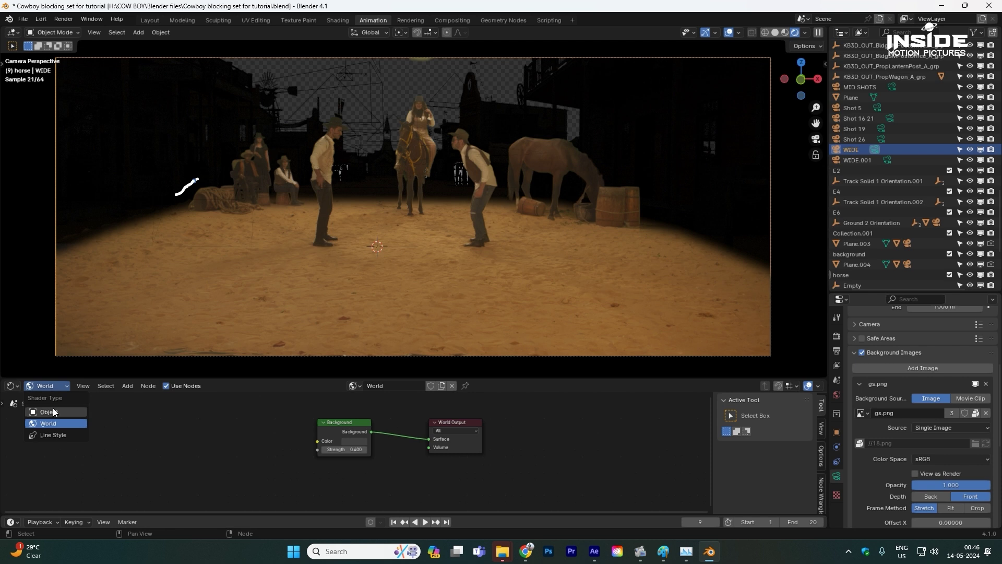
Add a Sky Texture node to the world shader and connect its color to the Background node's color.
scroll(162, 430, up, 2)
key(shift+a)
mouse_move(246, 456)
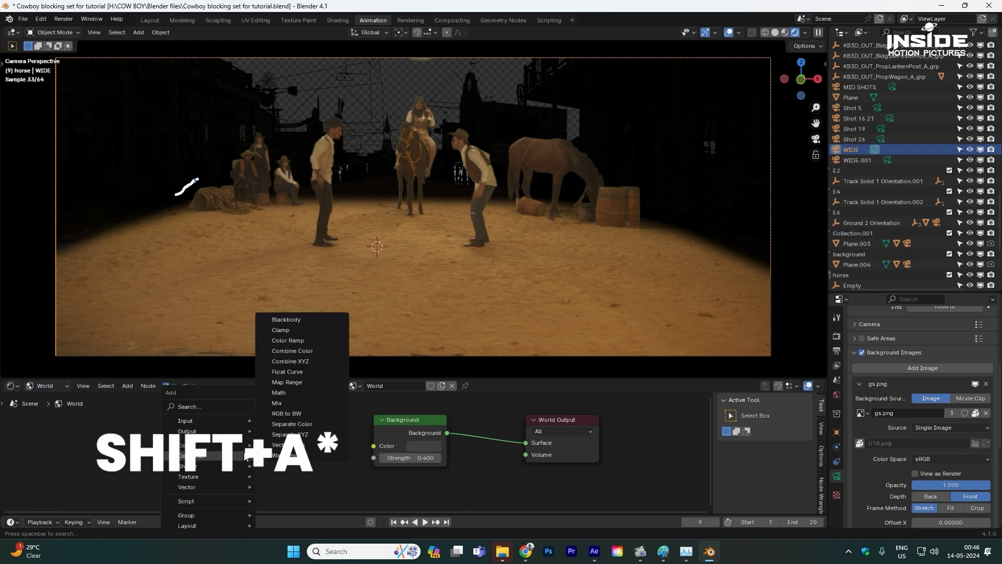
click(193, 407)
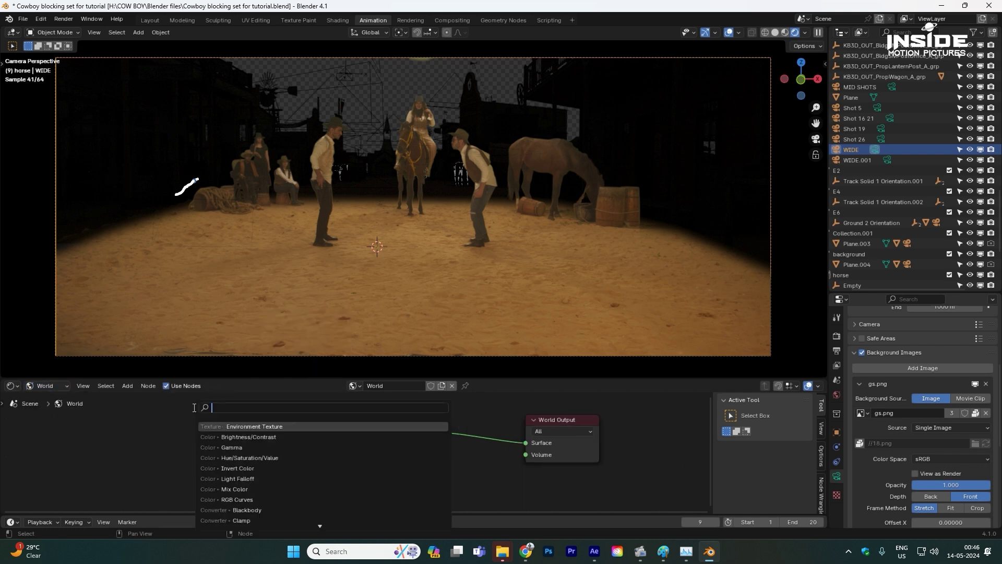
text(sky)
key(Return)
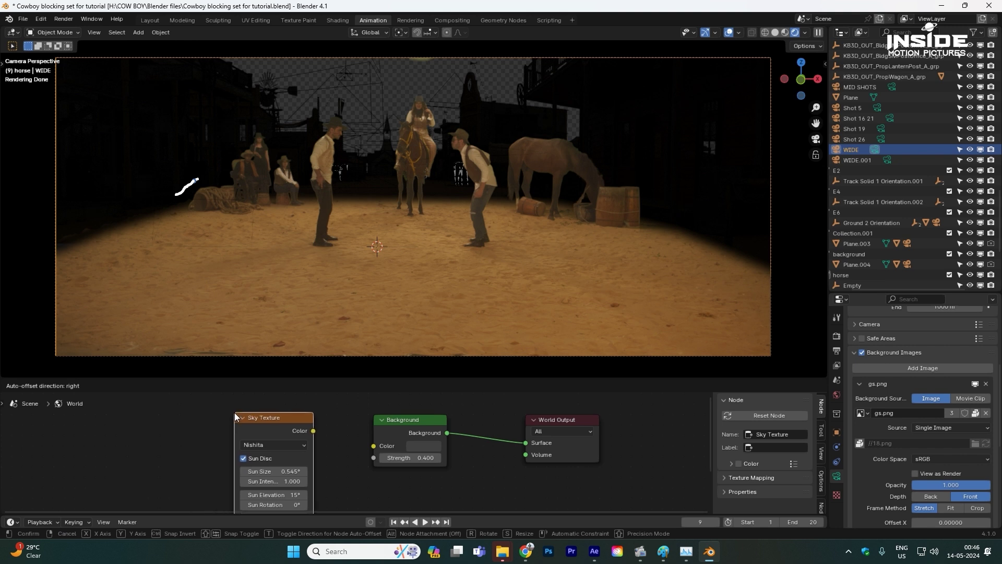
click(227, 448)
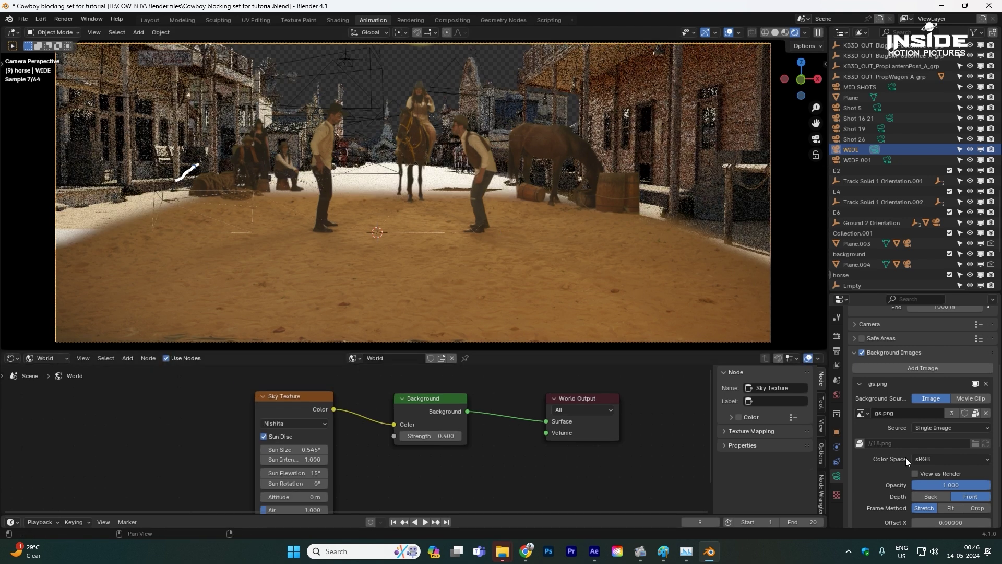
With the gs.png background image faded to 0.484 opacity, set the sky's sun elevation to 9.3° and sun rotation to -45.2°.
scroll(929, 454, down, 2)
mouse_move(951, 443)
mouse_down()
mouse_move(896, 442)
mouse_move(944, 442)
mouse_up()
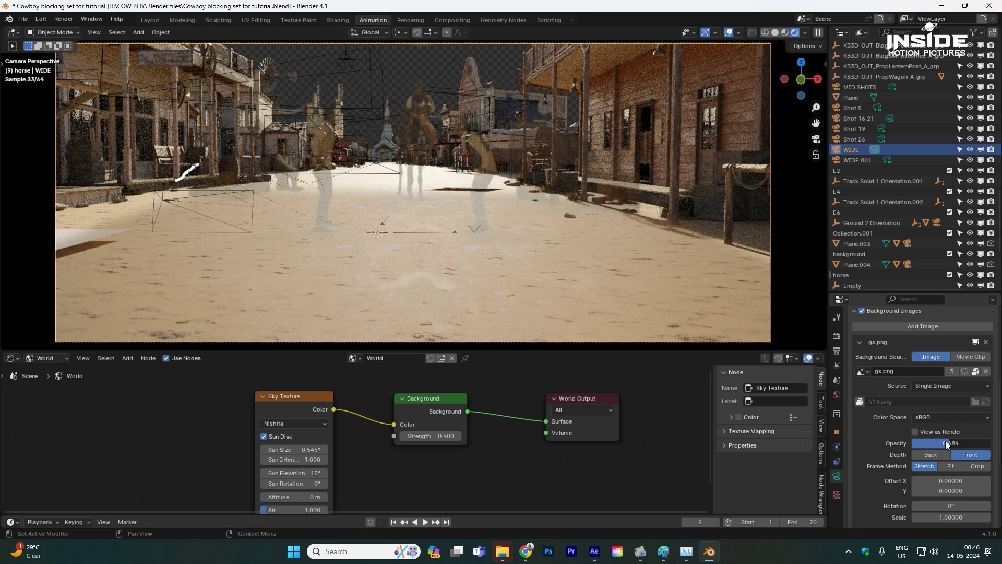
scroll(346, 443, up, 2)
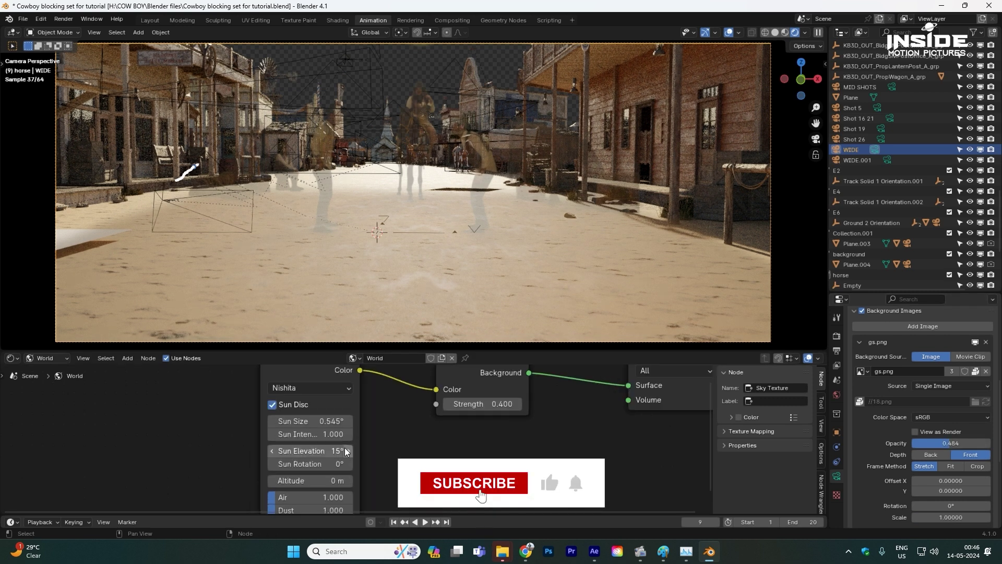
scroll(344, 447, up, 1)
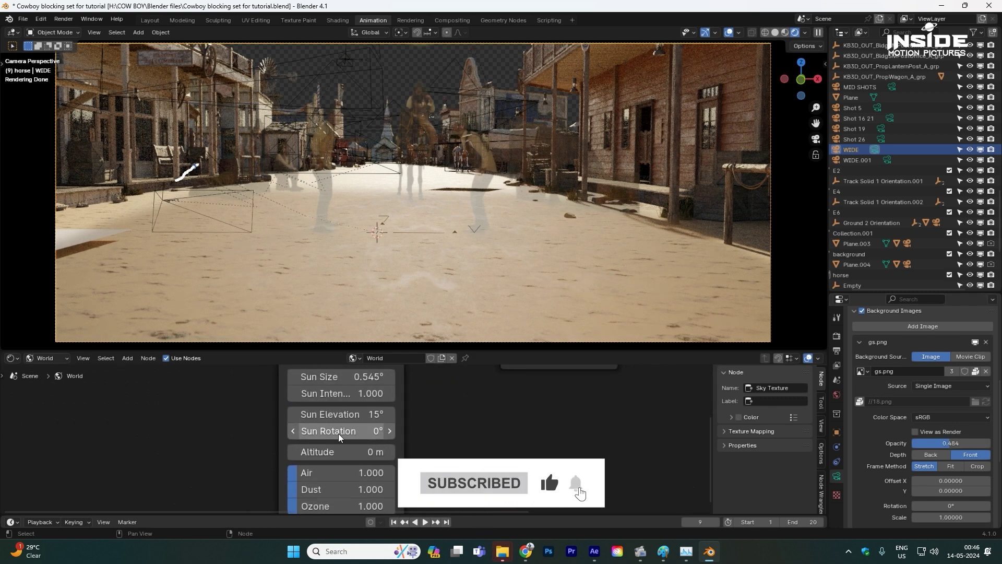
drag(354, 416, 90, 430)
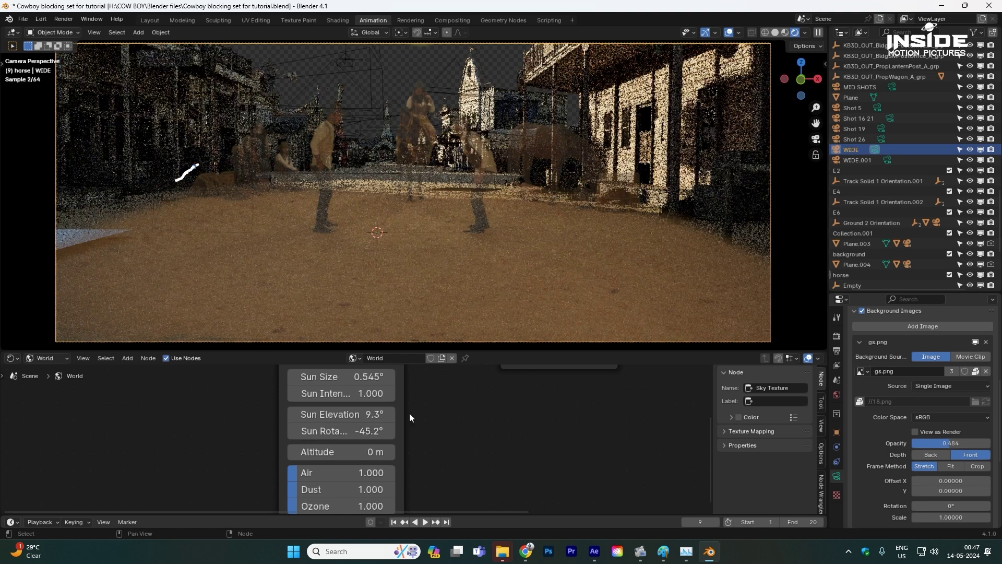
Set the sky's sun rotation to -55.2° and the gs.png background image's opacity to 1.000.
drag(345, 431, 292, 431)
drag(950, 443, 994, 447)
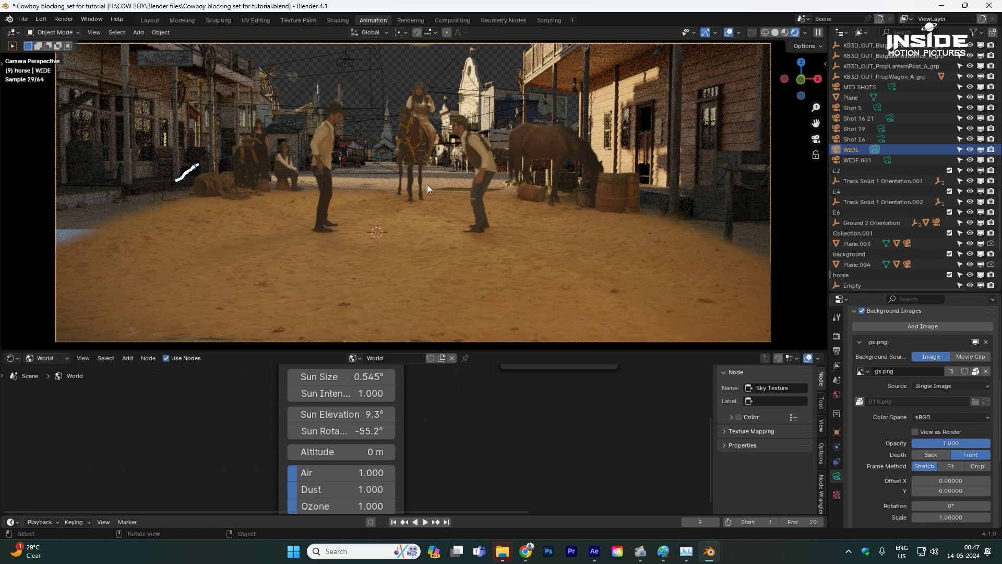
Examine the Cycles device and sampling settings and the output resolution, frame rate, frame range and file format before rendering.
scroll(863, 414, down, 6)
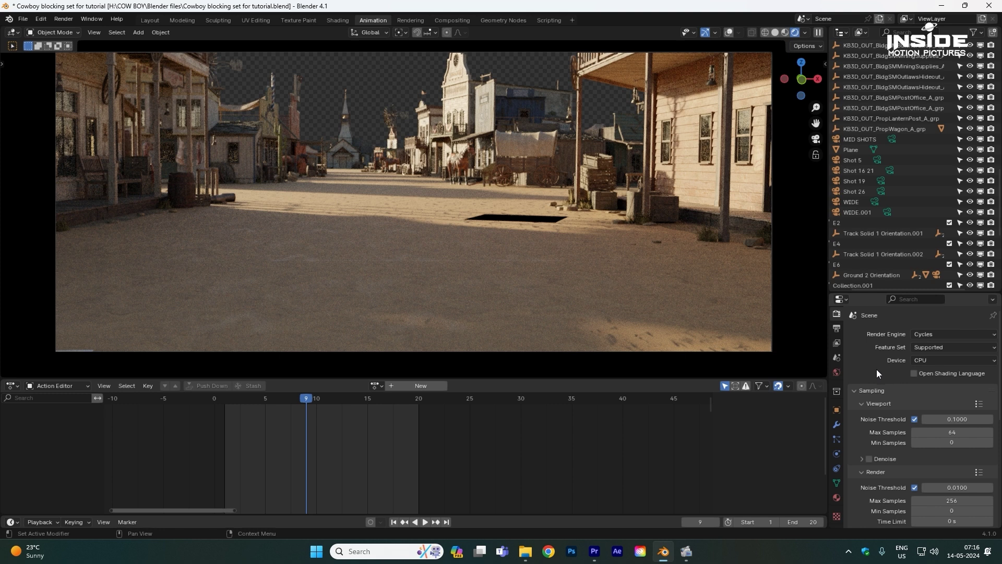
click(923, 362)
scroll(869, 400, down, 4)
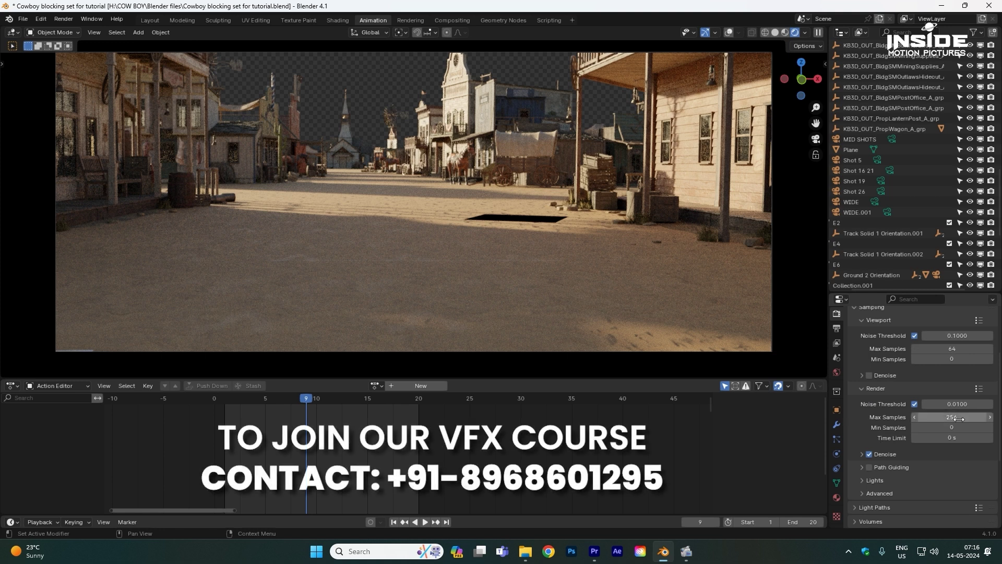
click(836, 328)
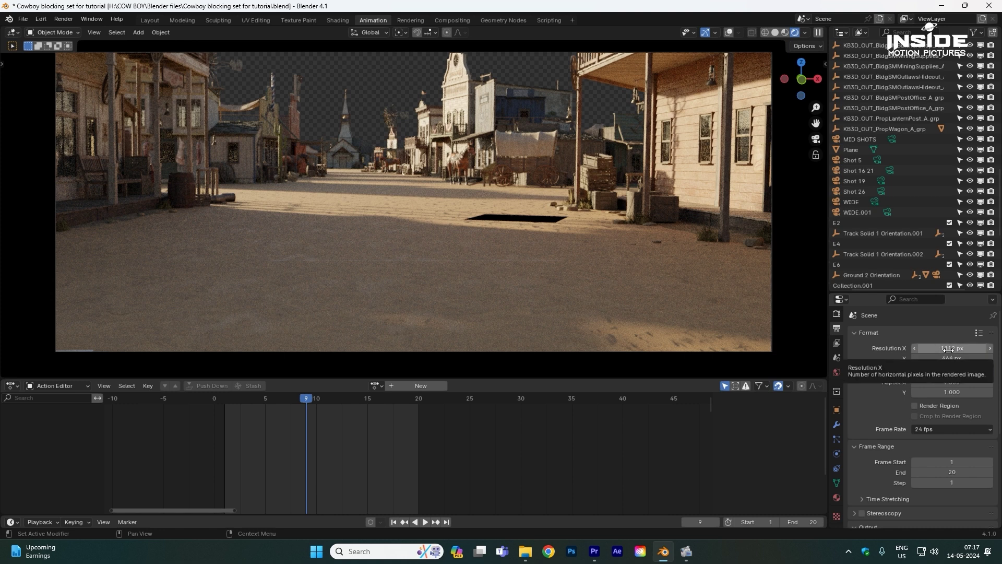
scroll(908, 354, down, 4)
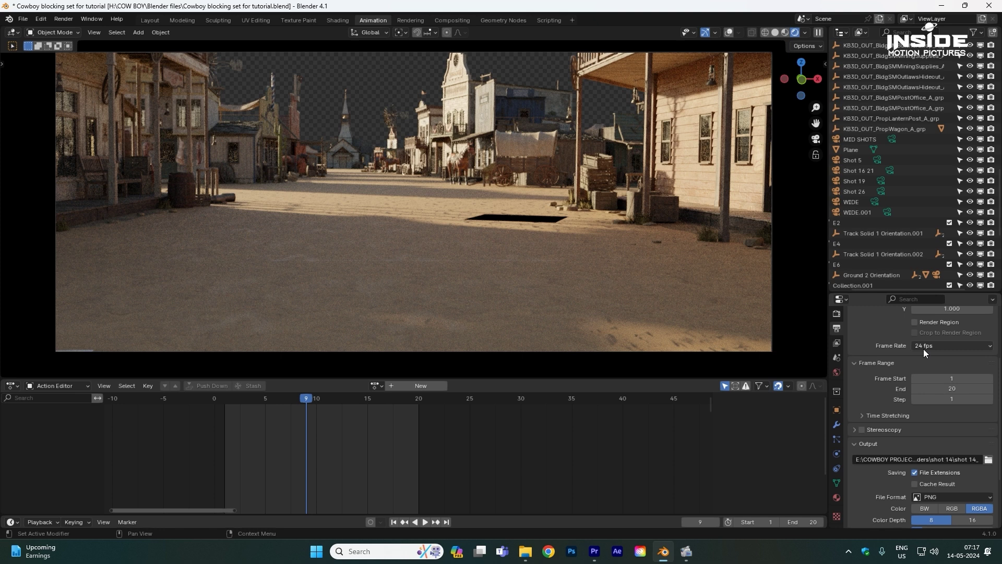
click(923, 346)
click(923, 348)
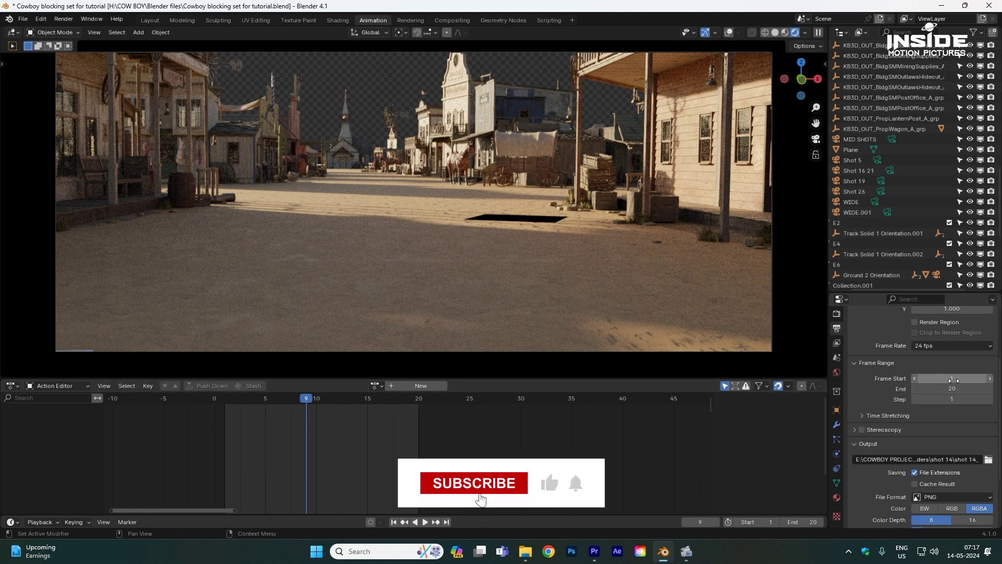
scroll(889, 412, up, 2)
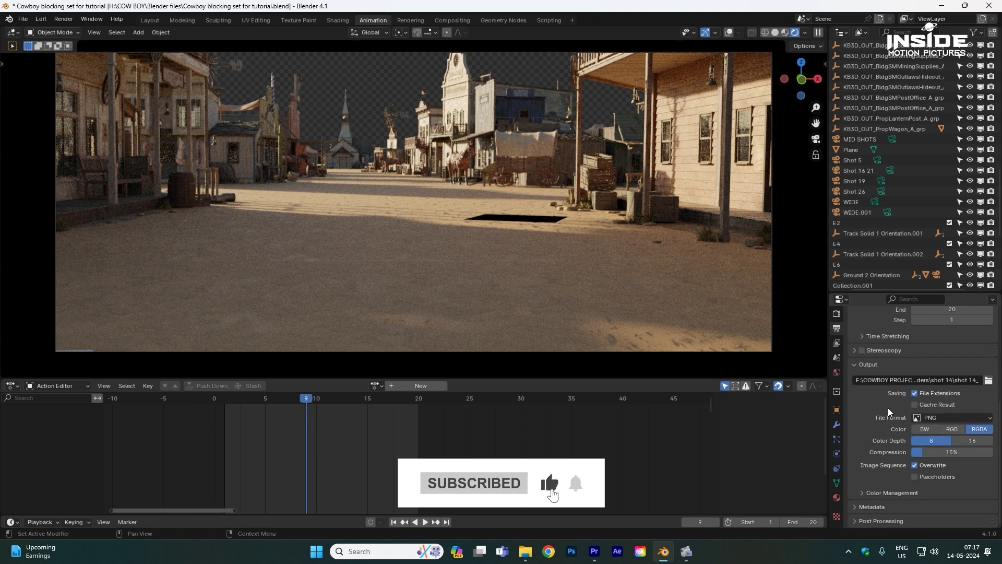
scroll(888, 413, up, 2)
scroll(889, 412, up, 1)
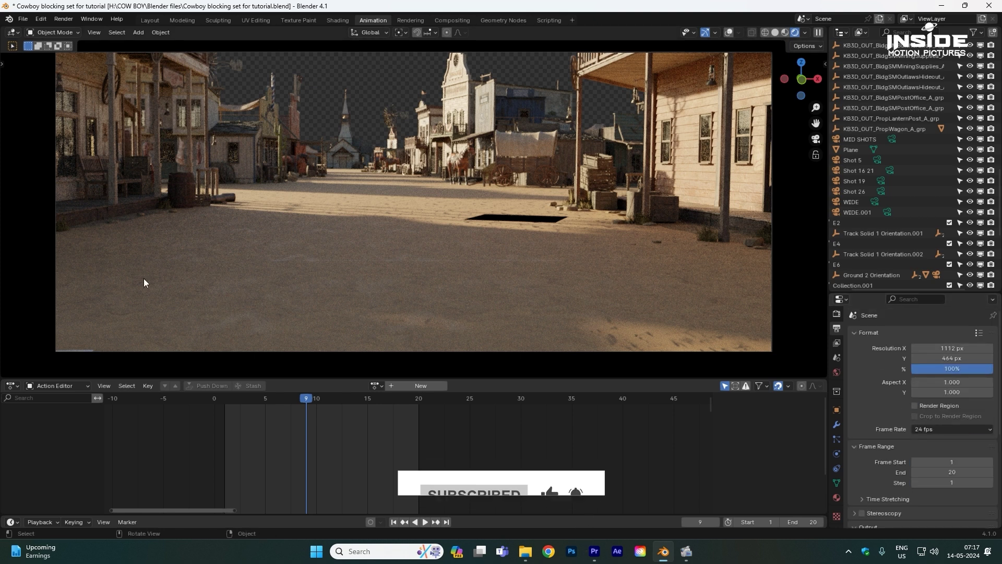
click(67, 22)
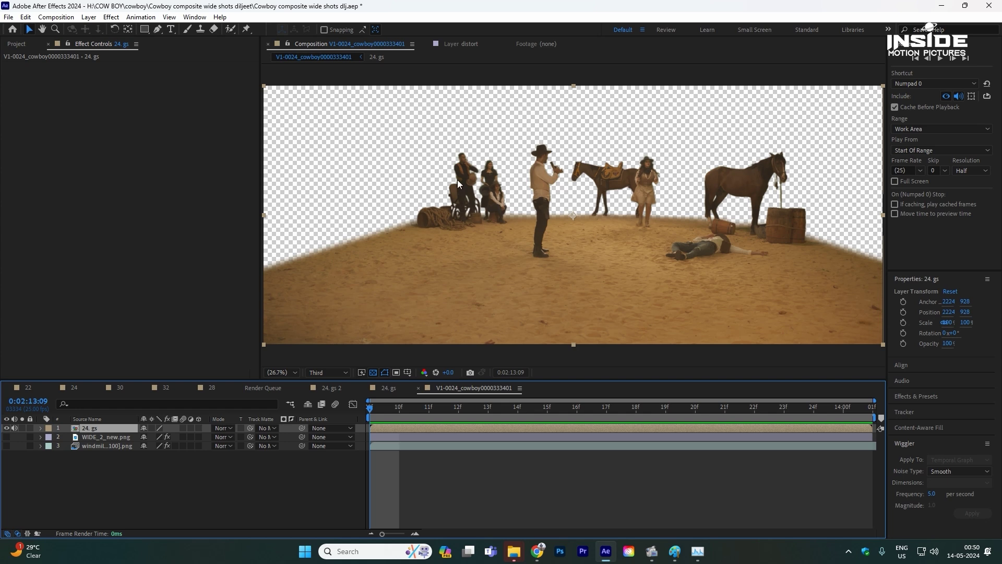
Switch to After Effects, set the composition preview resolution to Half, and make the WIDE_2_new.png background layer visible.
click(325, 373)
click(324, 405)
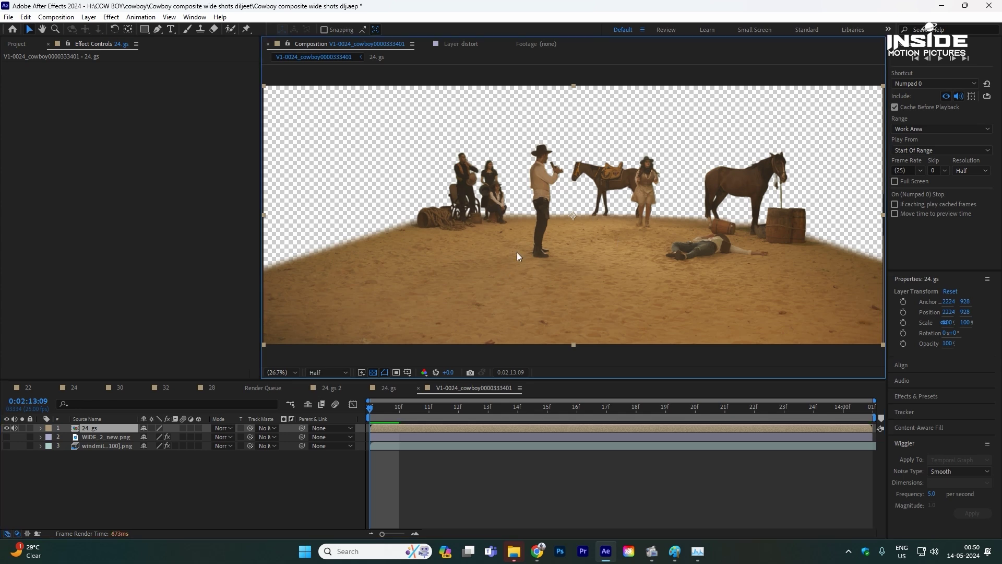
click(94, 446)
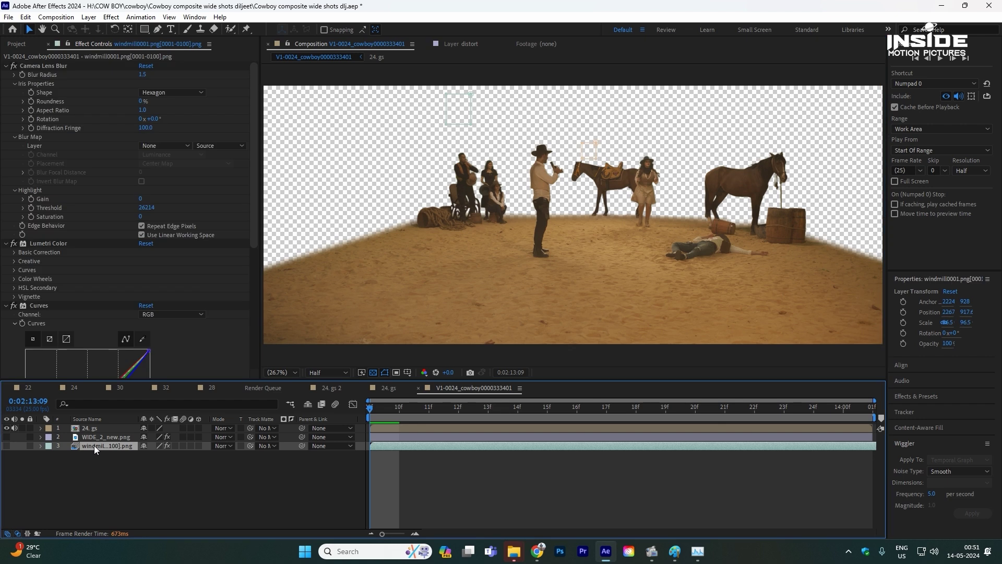
click(94, 438)
click(6, 437)
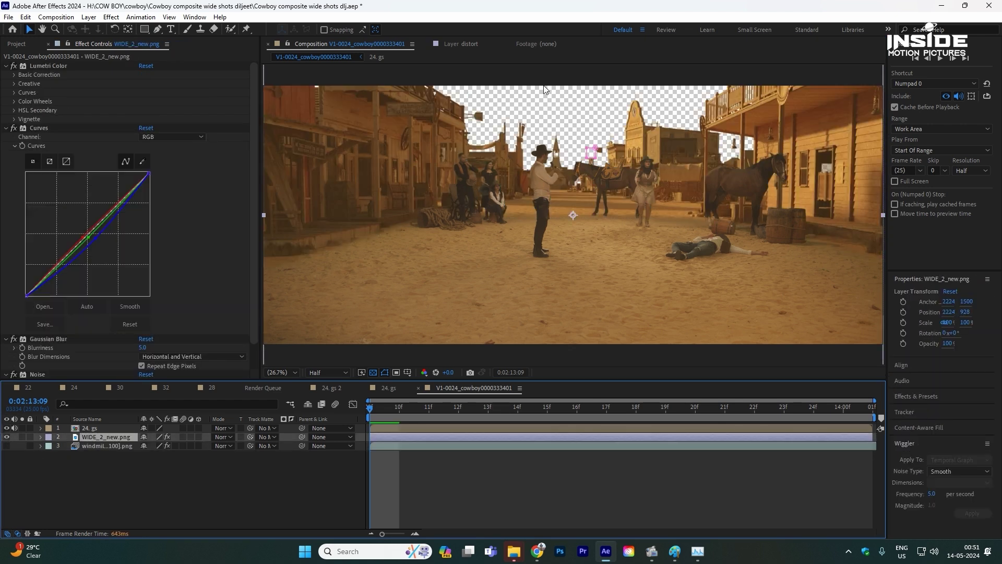
Collapse the Lumetri Color and Curves effects on WIDE_2_new.png and compare the image with both effects disabled and enabled.
click(6, 65)
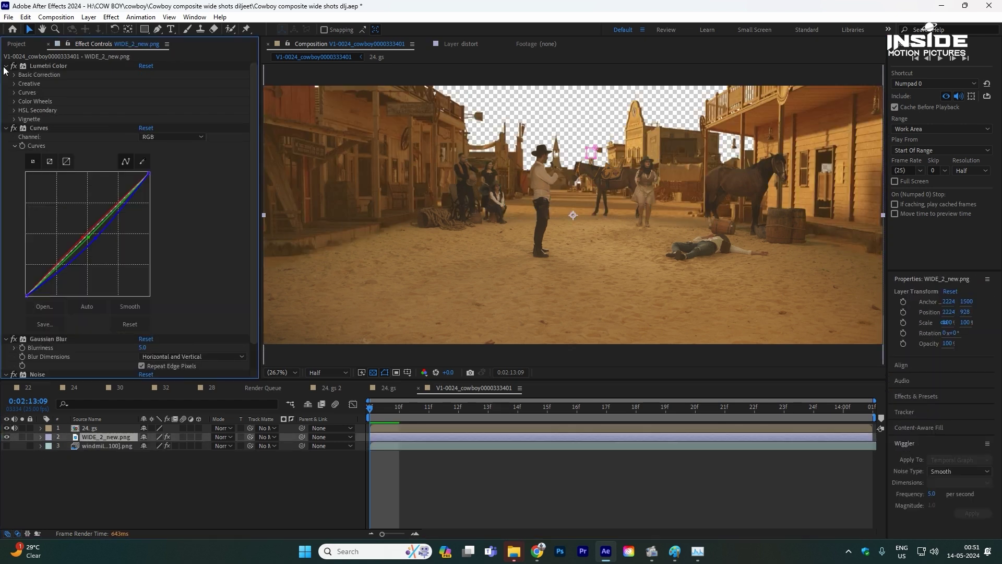
click(6, 74)
click(16, 67)
click(13, 66)
click(14, 74)
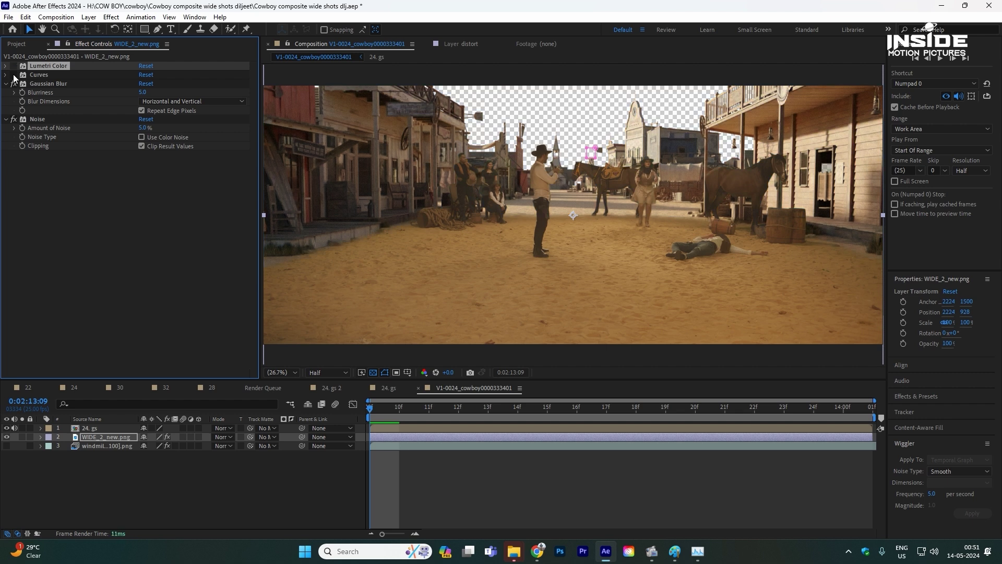
click(14, 74)
click(14, 66)
click(572, 121)
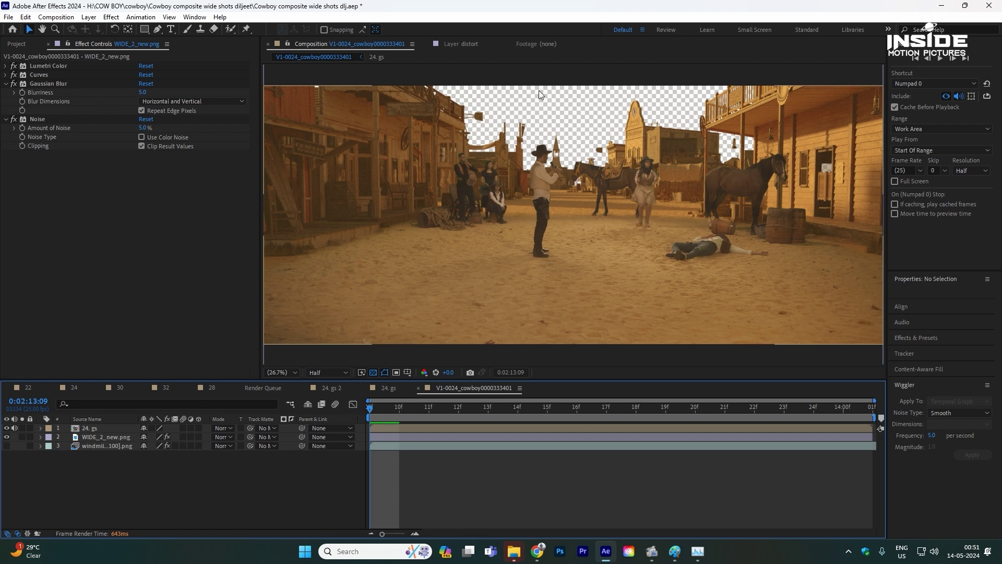
click(378, 387)
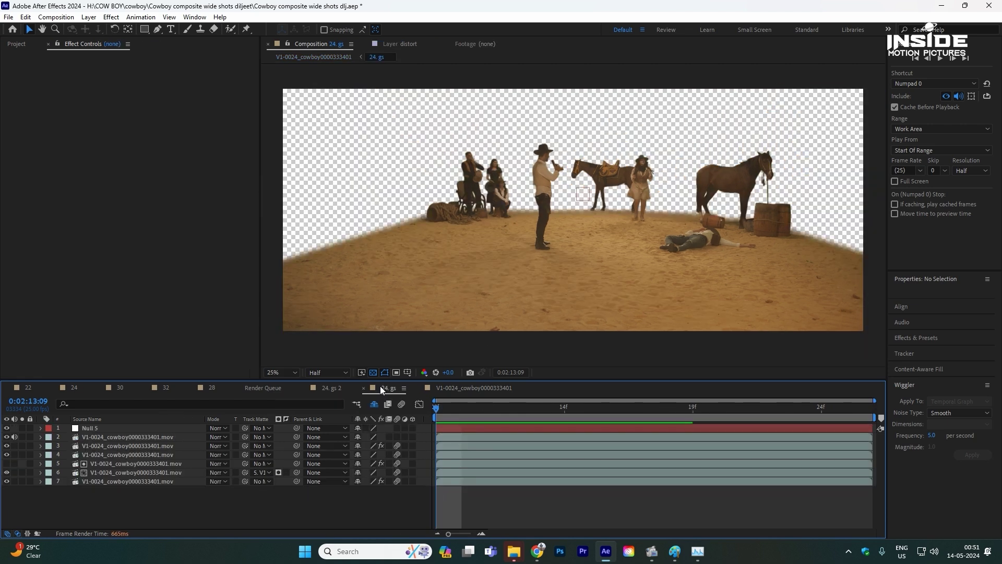
click(73, 386)
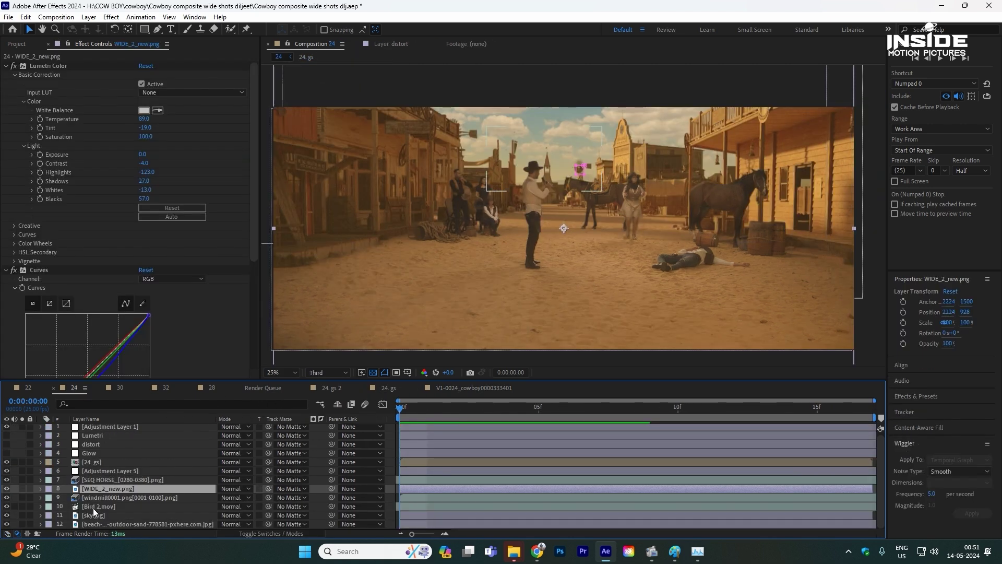
click(93, 507)
shift+click(136, 523)
drag(136, 523, 98, 491)
click(124, 492)
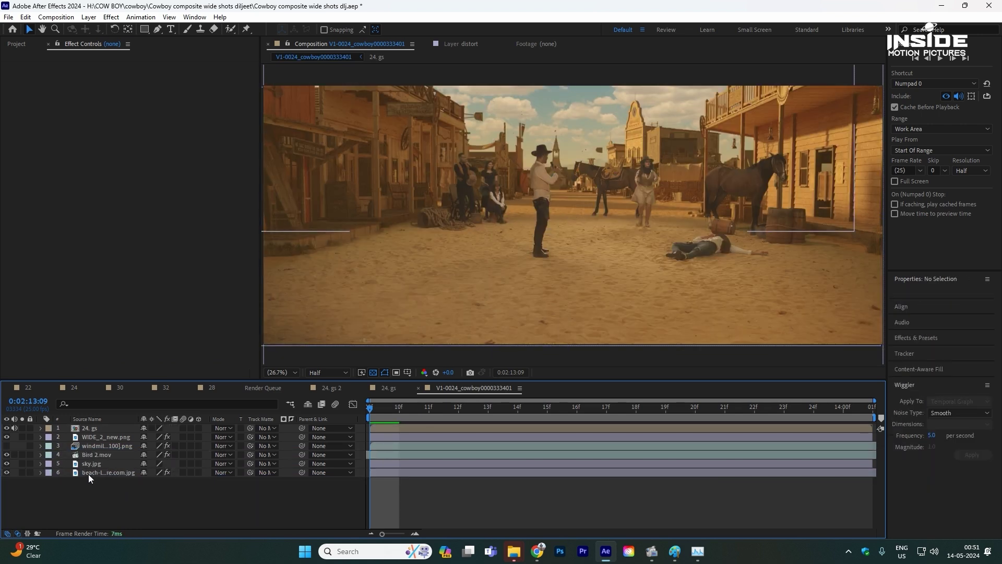
Hide the three pasted layers, restore the visibility of the beach landscape layer, and briefly view it in solo.
drag(6, 454, 3, 472)
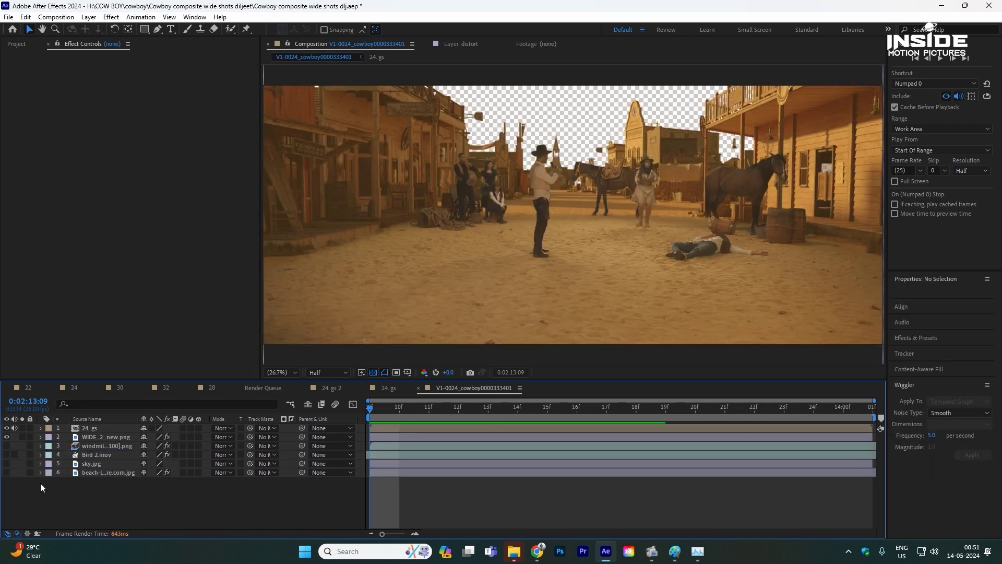
click(15, 474)
click(7, 472)
click(21, 472)
click(21, 472)
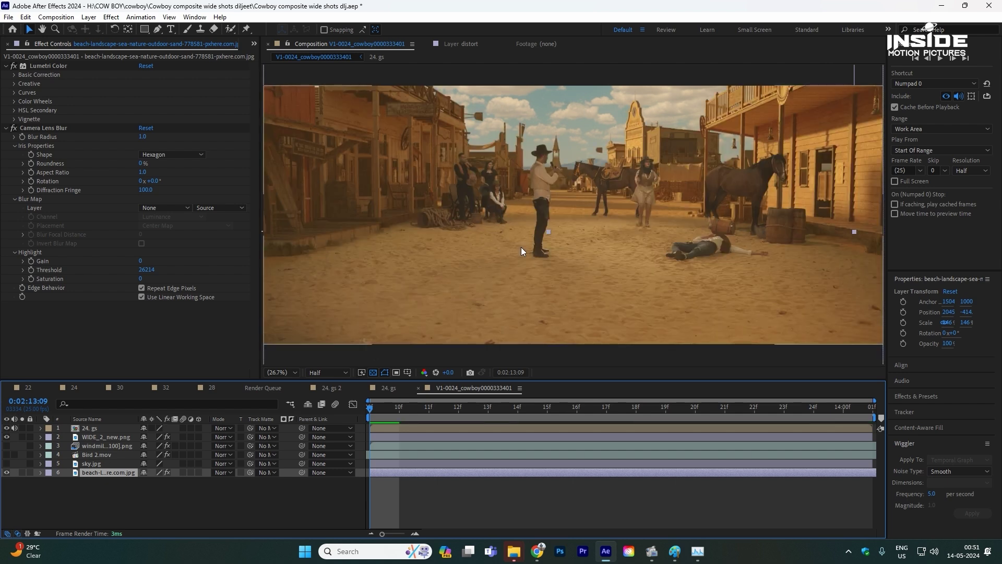
Make the sky.jpg layer visible and inspect it in solo, undoing a trial move of the layer.
click(6, 464)
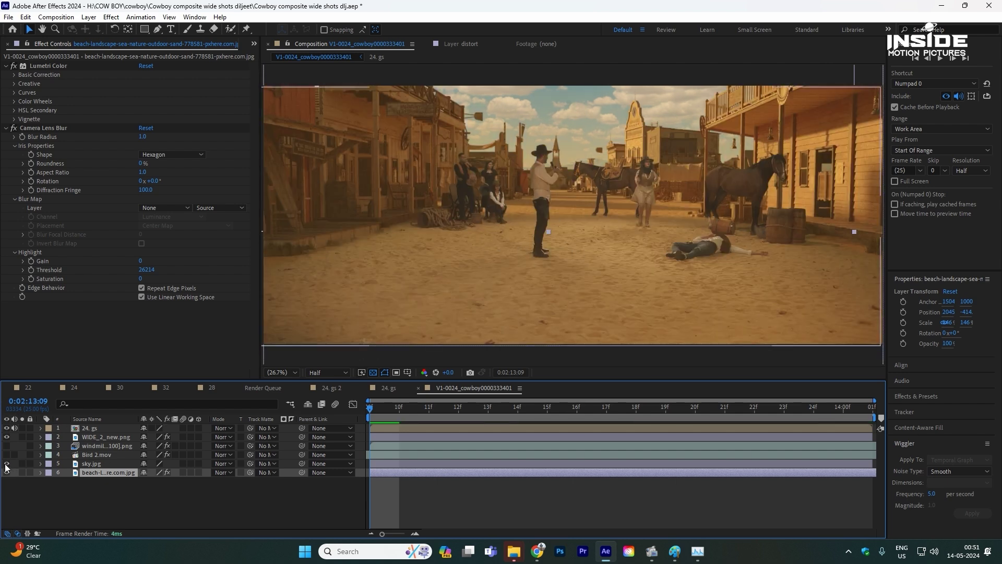
click(96, 465)
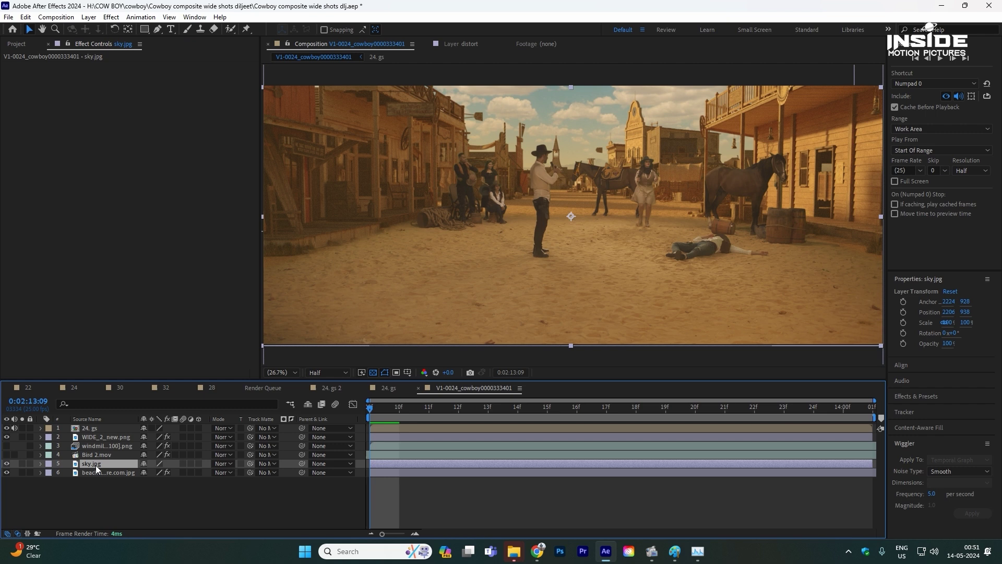
click(21, 464)
drag(555, 200, 553, 163)
key(ctrl+z)
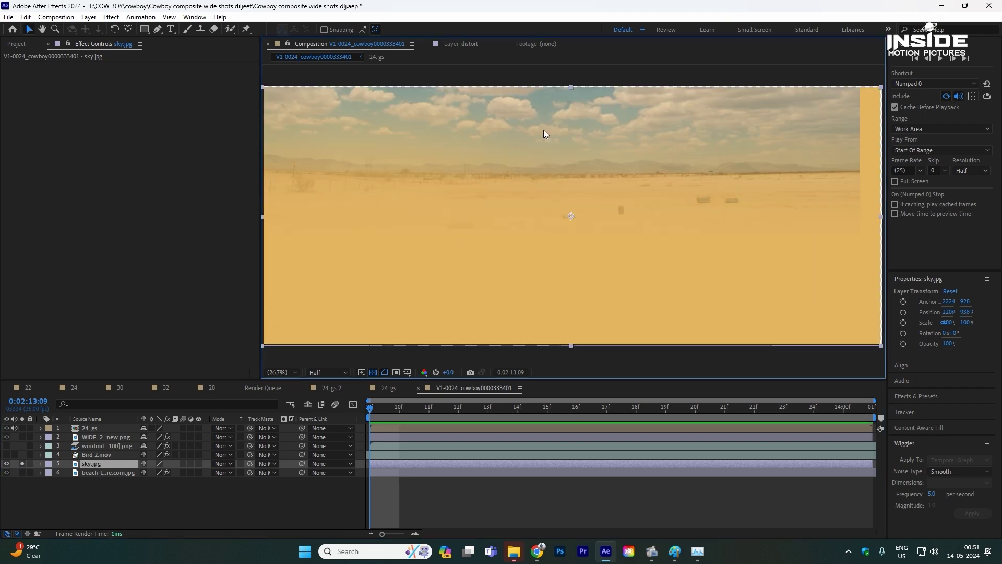
click(22, 463)
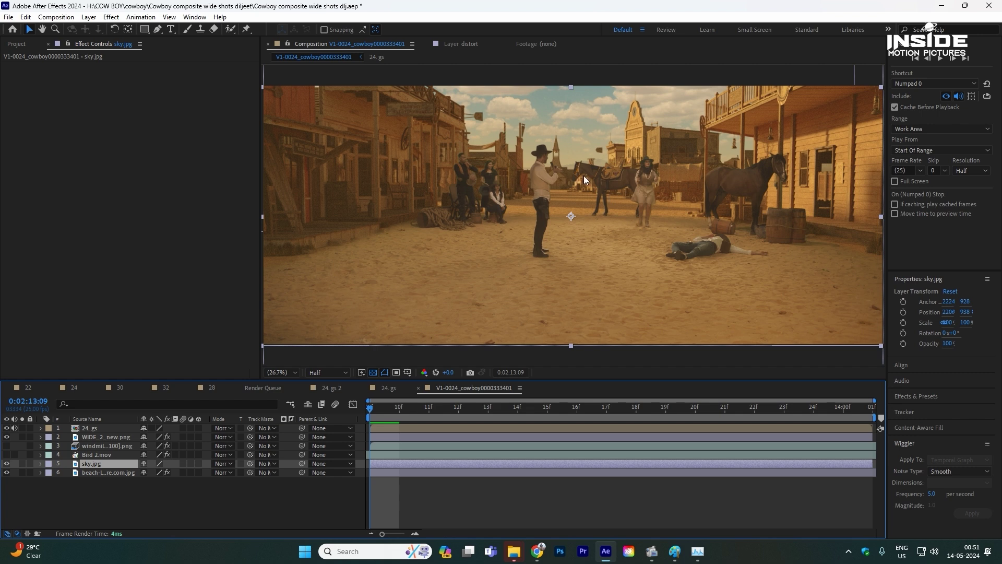
Make the Bird 2.mov layer visible and preview its footage in solo before restoring the full composite.
click(6, 454)
click(88, 455)
click(22, 454)
drag(576, 406, 458, 407)
scroll(601, 177, up, 2)
scroll(600, 206, up, 2)
key(space)
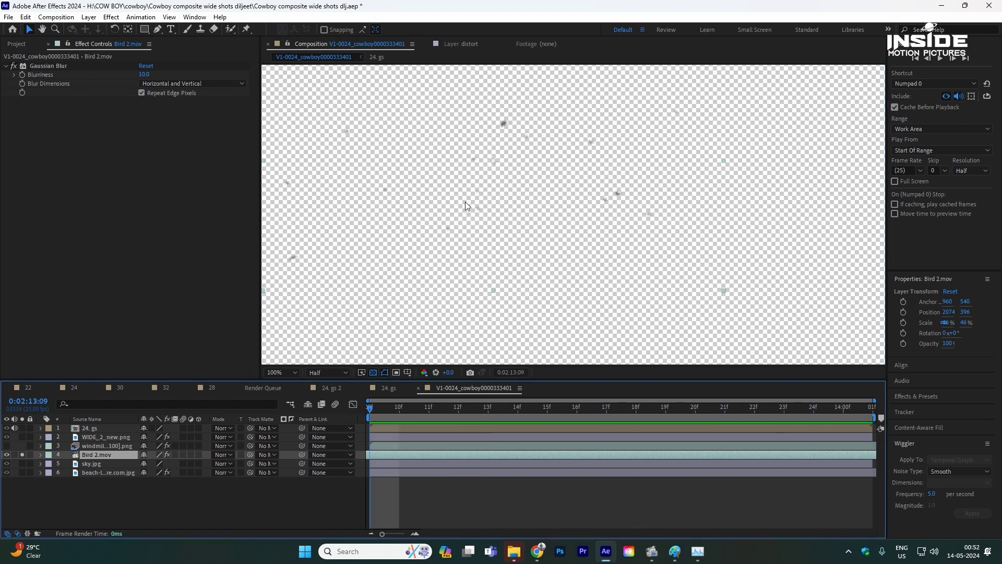
key(shift+slash)
click(21, 455)
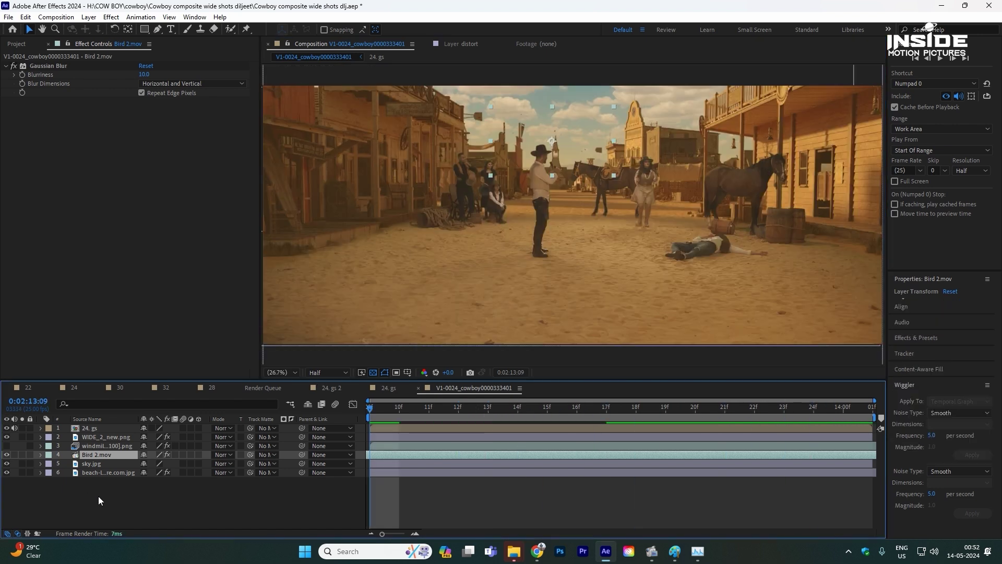
Create a new adjustment layer above all layers and apply the Glow effect to it.
click(98, 496)
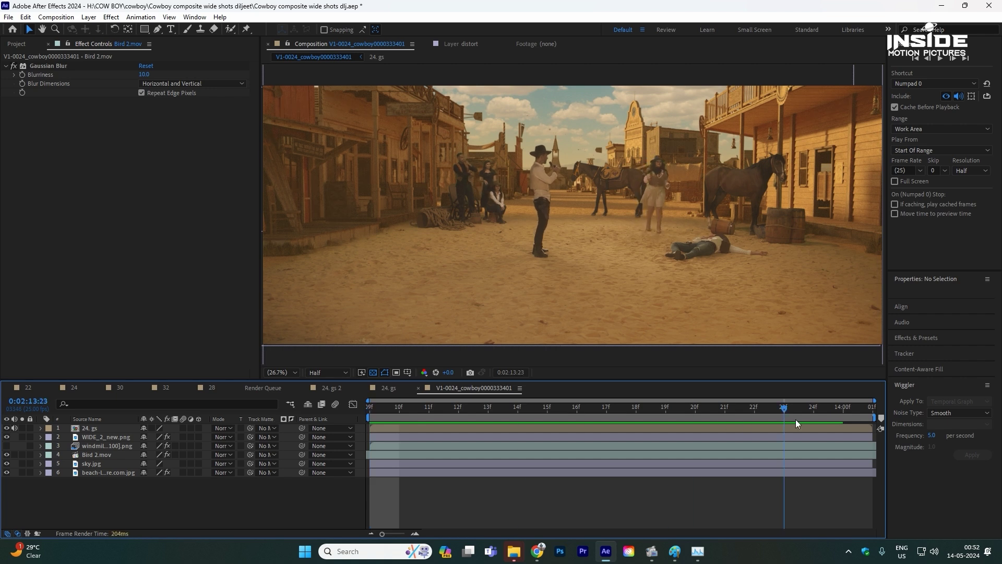
click(126, 484)
right_click(116, 500)
mouse_move(139, 365)
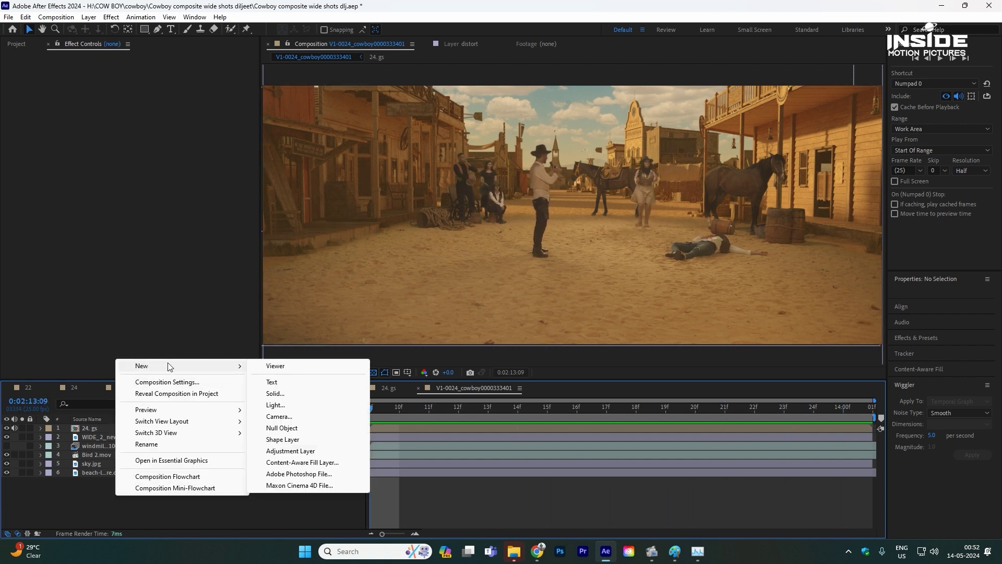
click(337, 450)
key(ctrl+space)
text(glo)
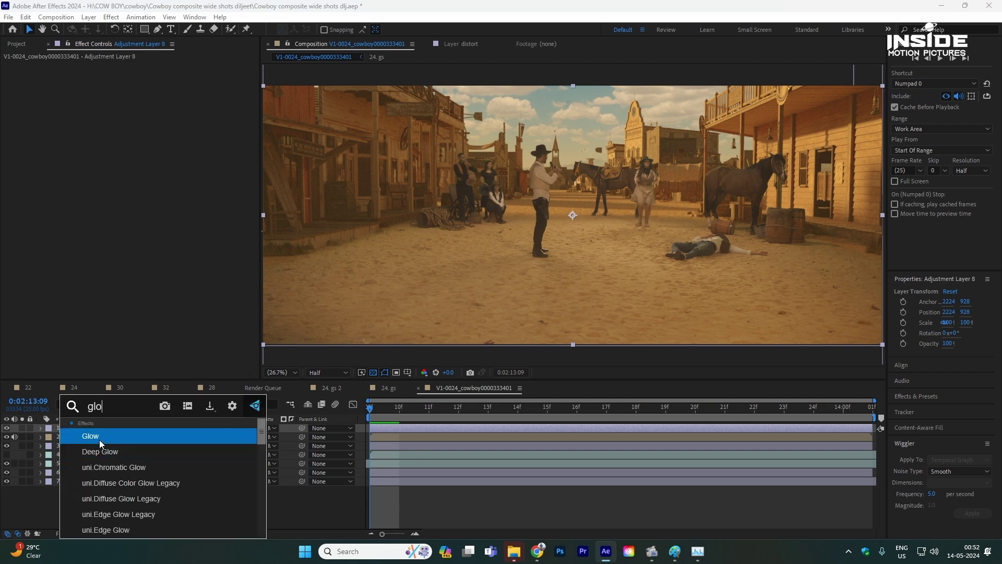
click(100, 440)
Set the adjustment layer's Glow Threshold to 37.6%, Glow Radius to 210 and Glow Intensity to 0.1.
drag(145, 84, 60, 99)
click(144, 91)
text(210)
key(Return)
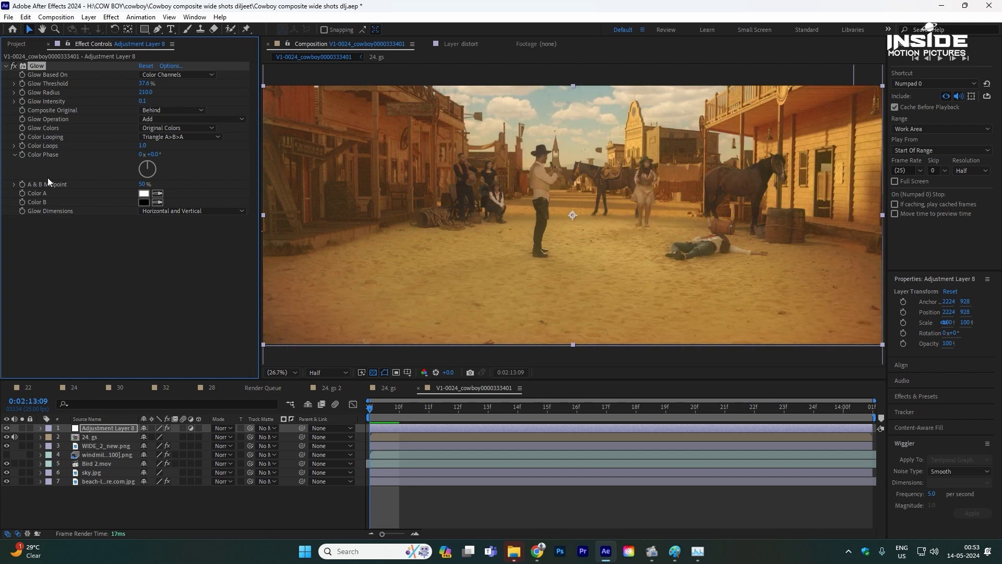
Compare the composite with and without the glow by switching the adjustment layer's visibility off and on repeatedly.
click(4, 428)
click(4, 428)
click(5, 428)
click(4, 427)
click(4, 428)
click(3, 428)
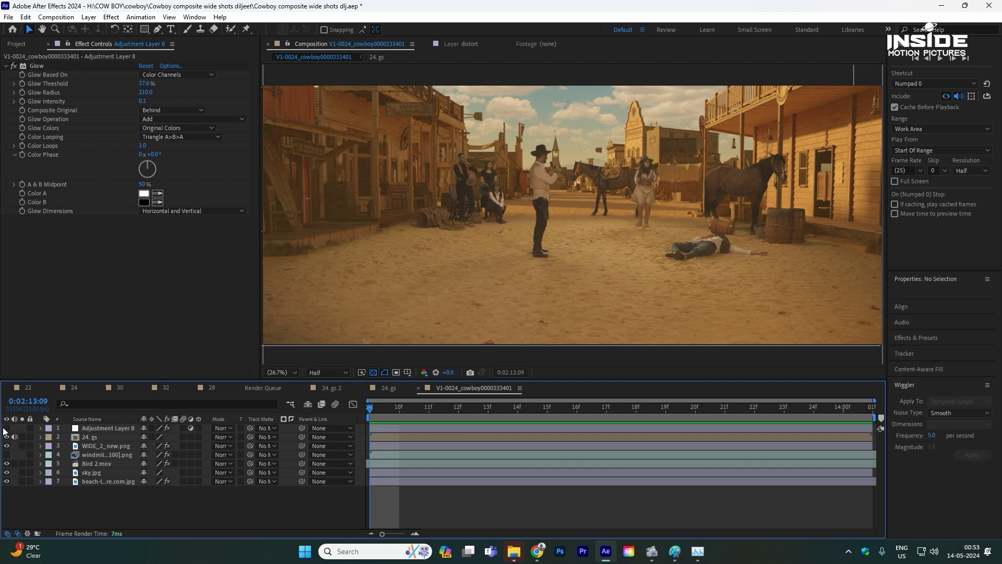
click(6, 428)
click(7, 428)
click(7, 428)
click(7, 428)
click(6, 428)
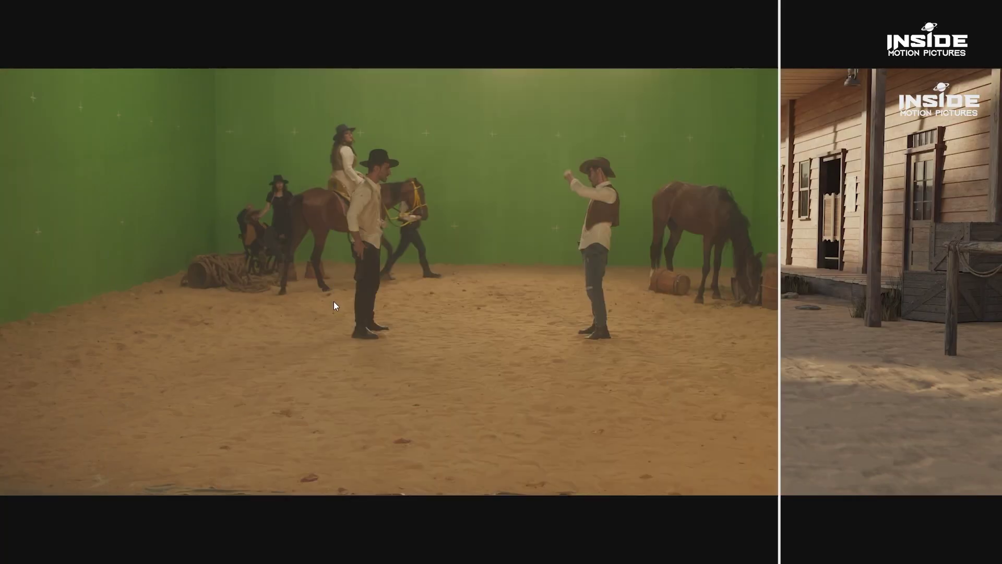